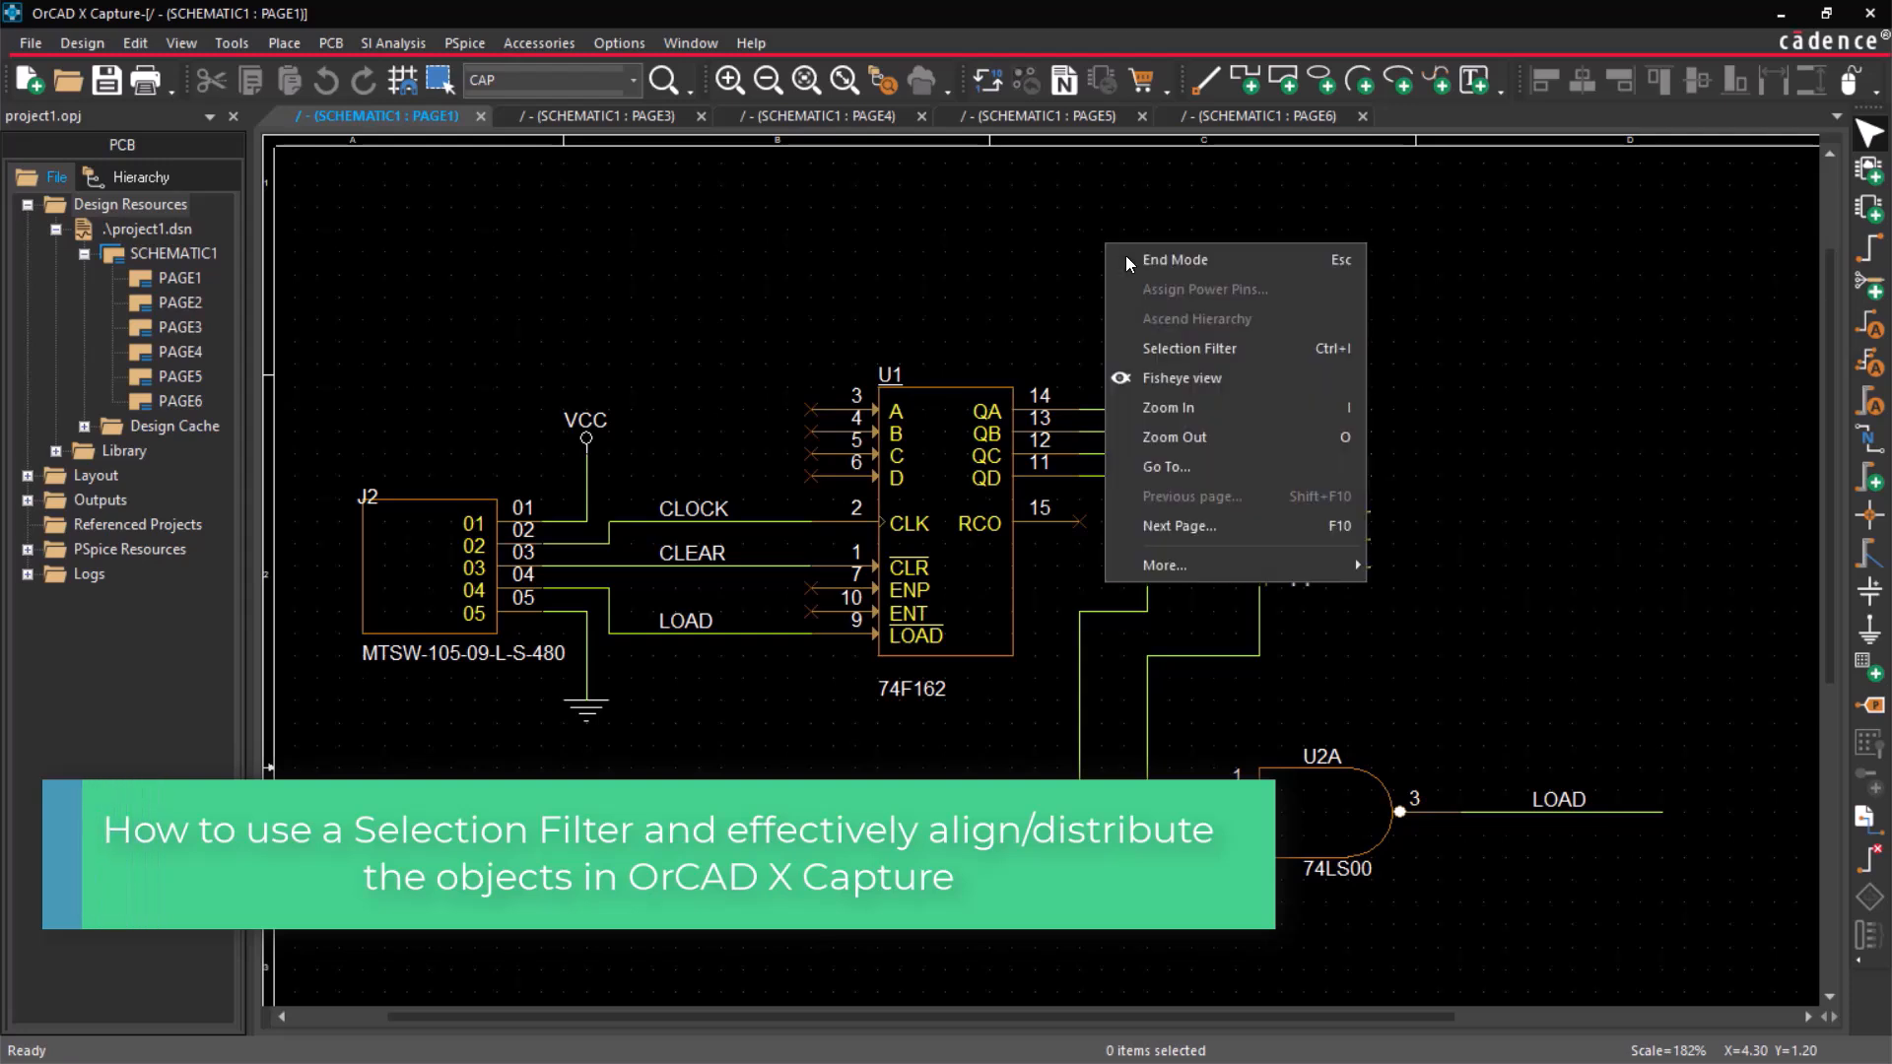
{"action": "left_click", "coordinate": [1136, 258]}
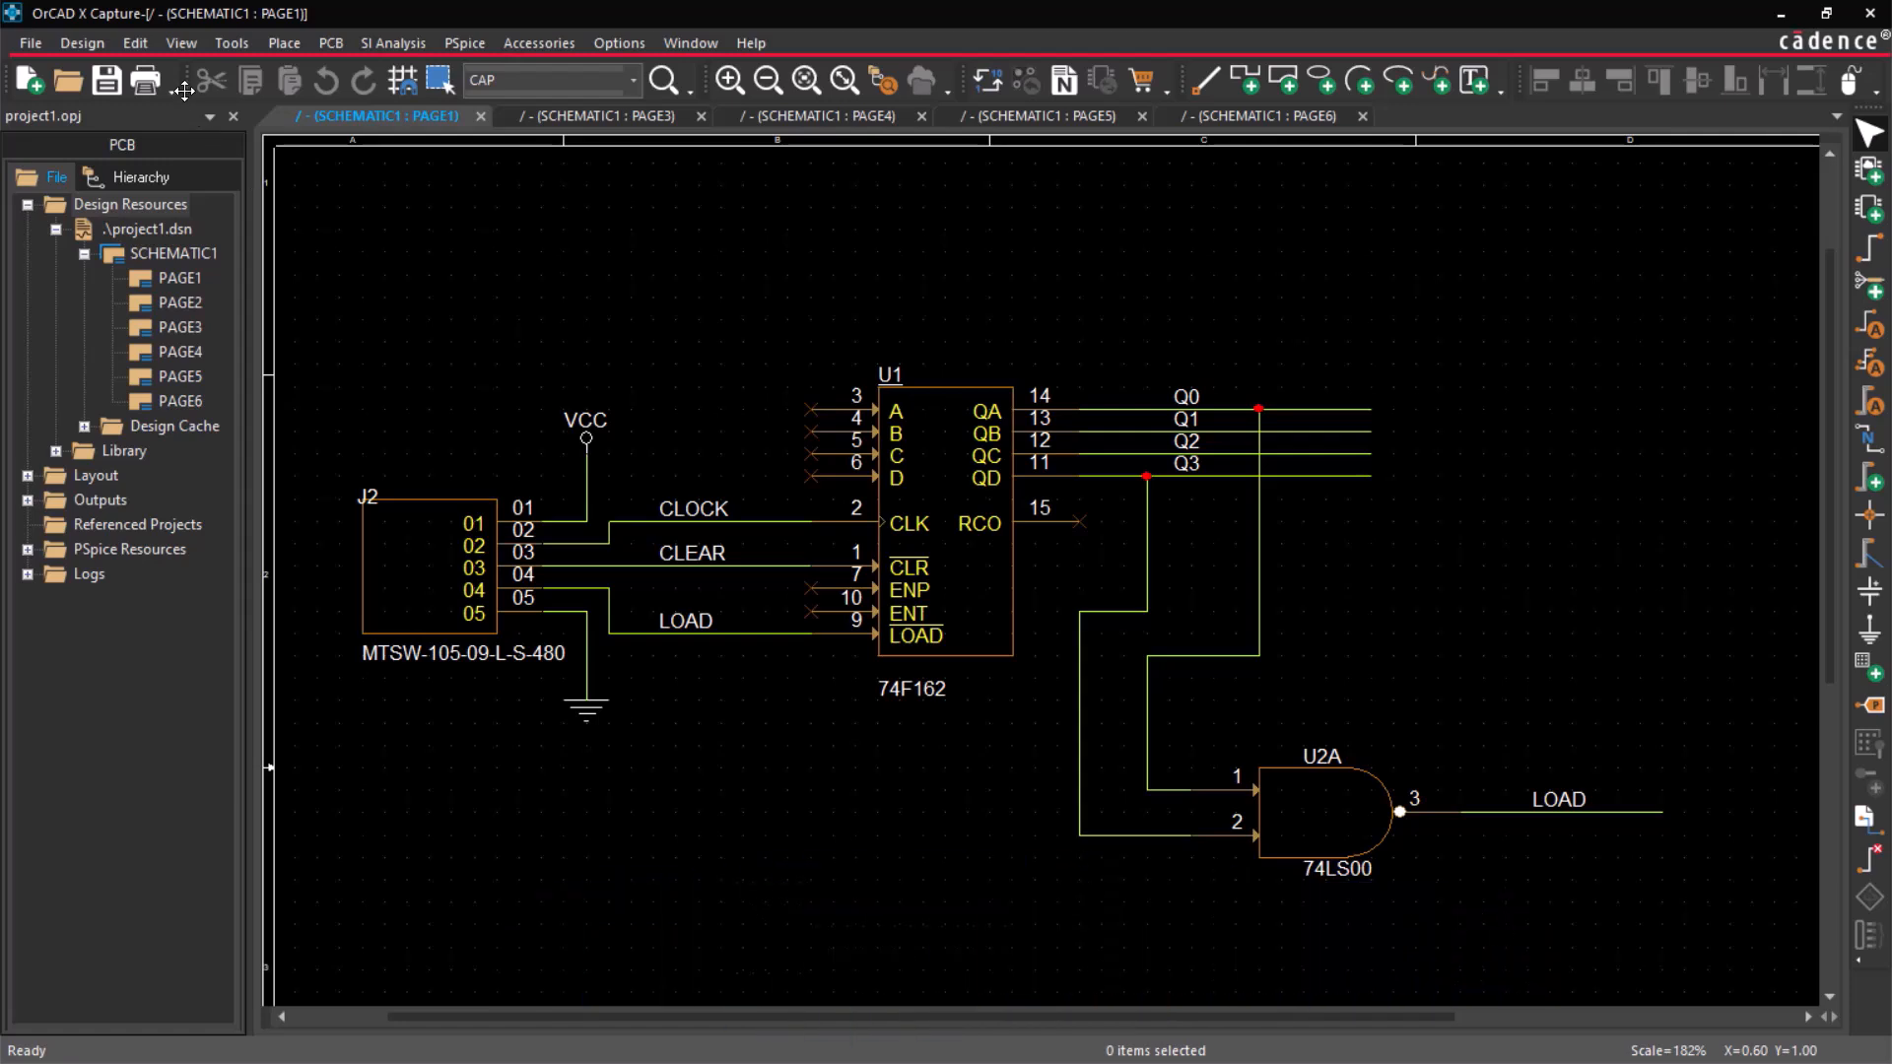
{"action": "left_click", "coordinate": [195, 49]}
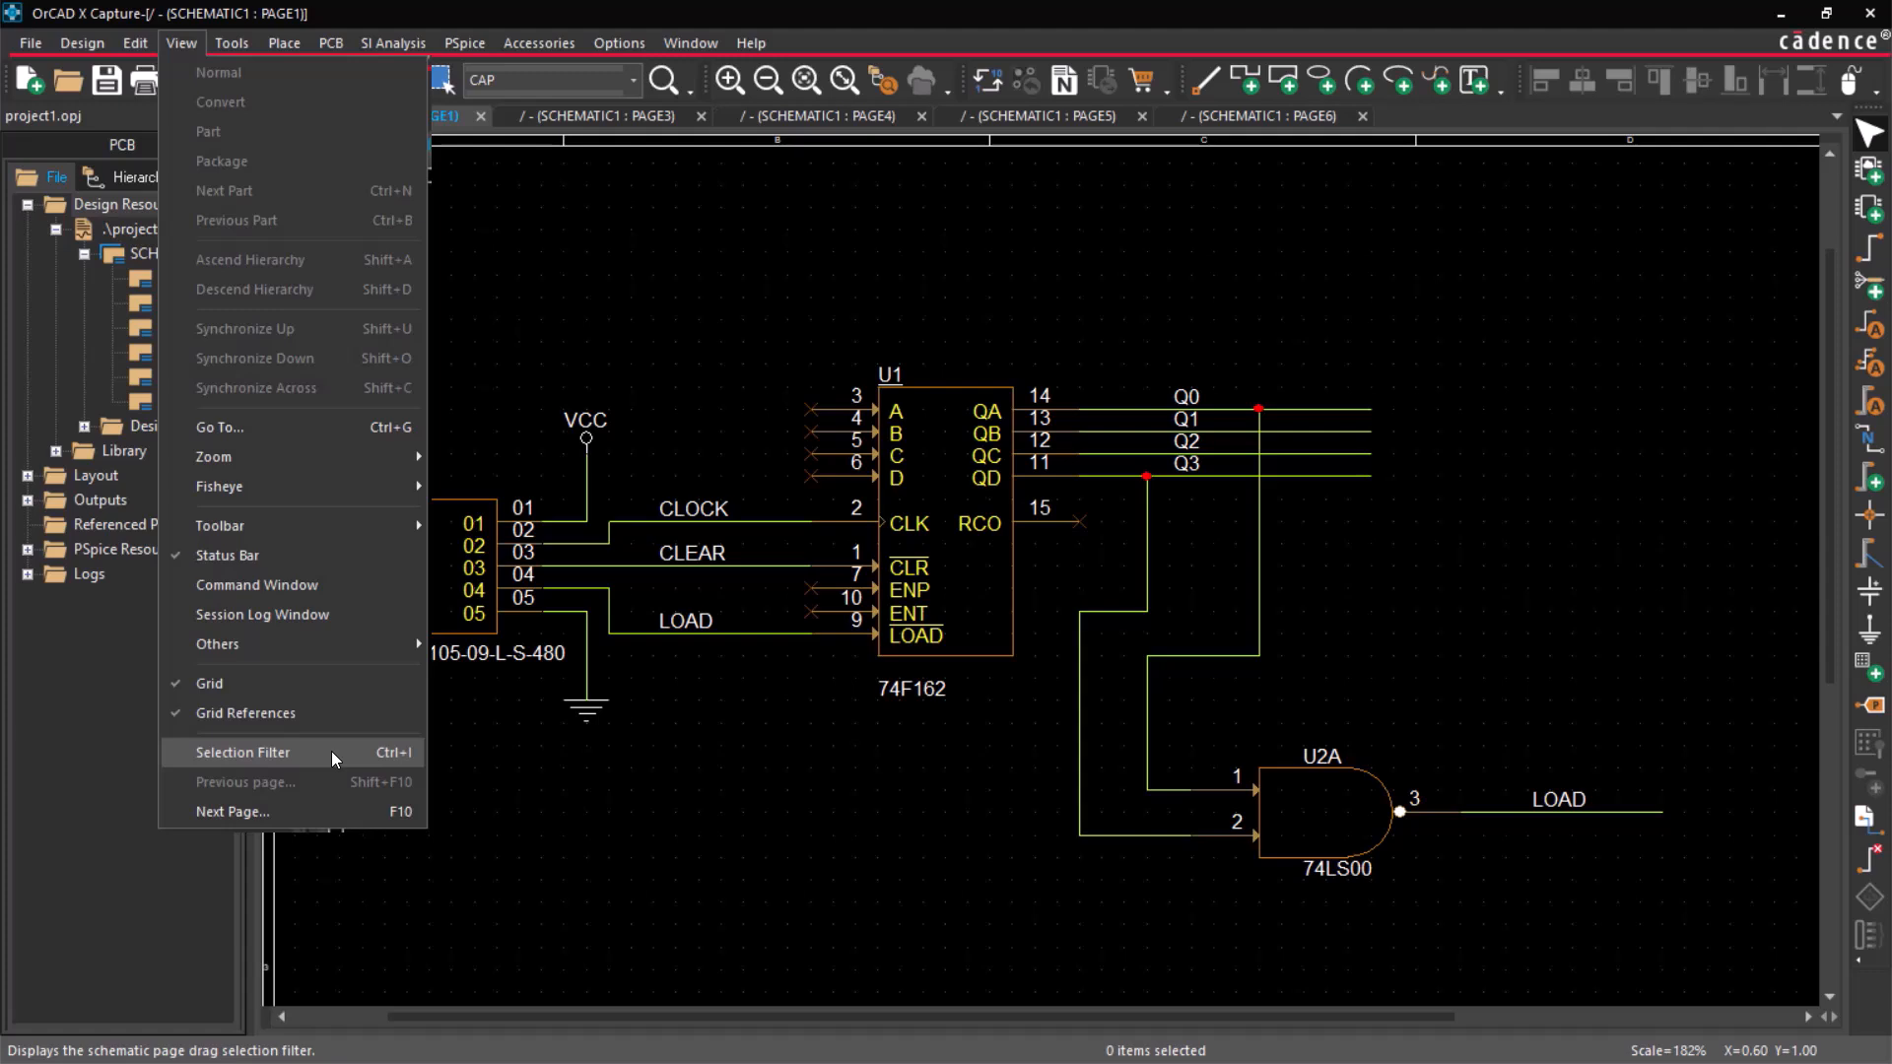
{"action": "left_click", "coordinate": [708, 321]}
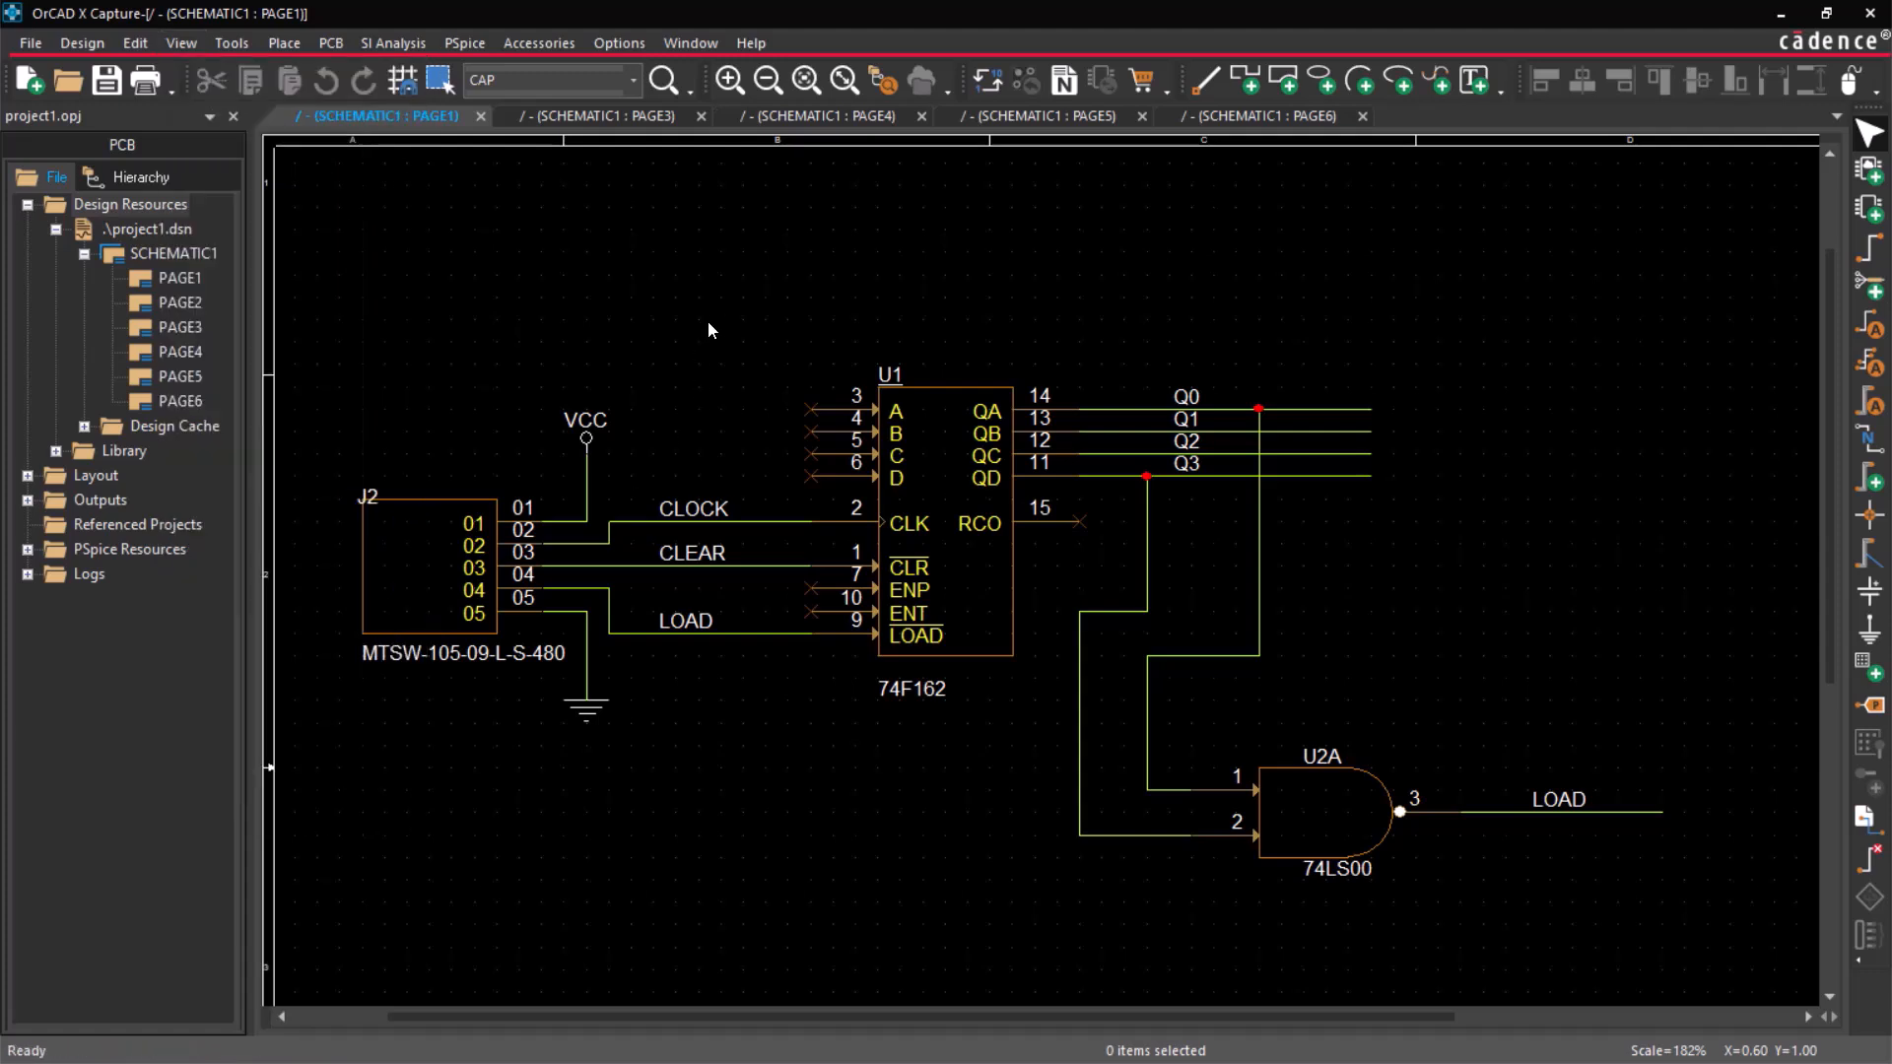
Accept the selection filter with all object types enabled and area-select the whole circuit on PAGE1.
{"action": "right_click", "coordinate": [748, 251]}
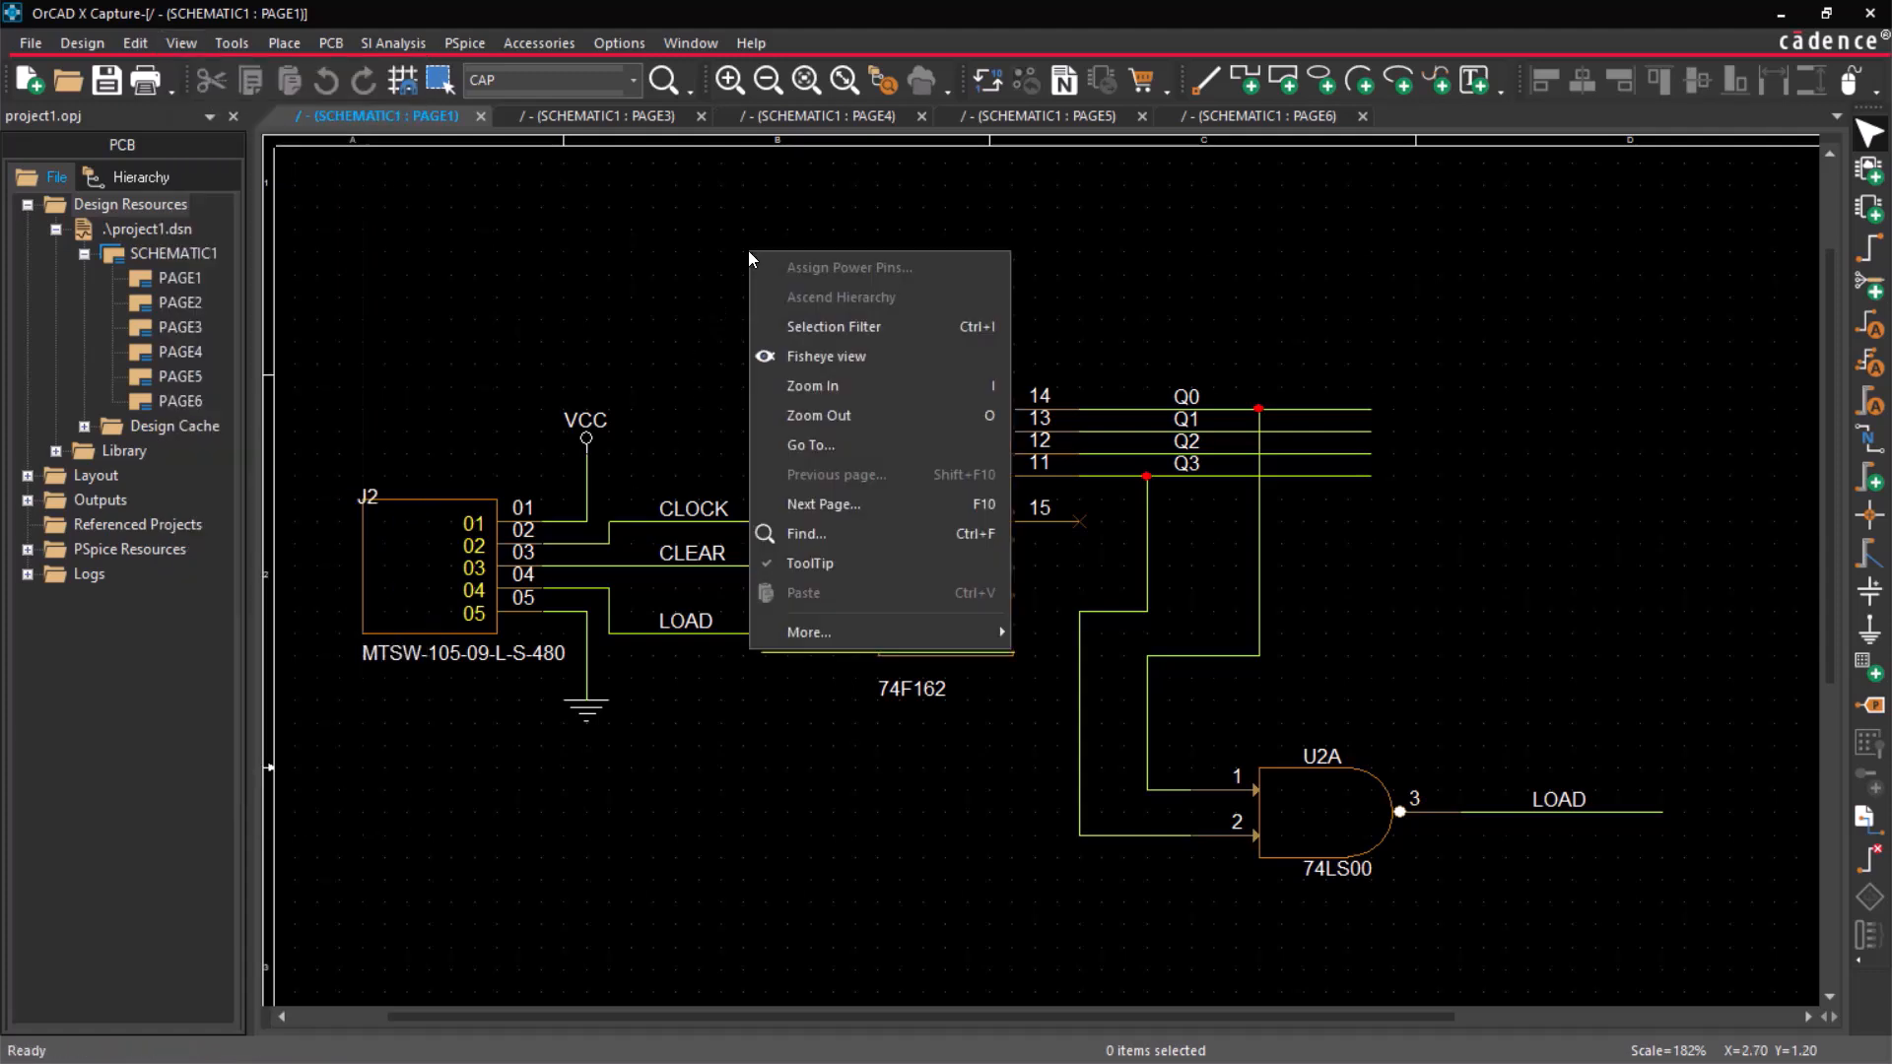
{"action": "left_click", "coordinate": [920, 329]}
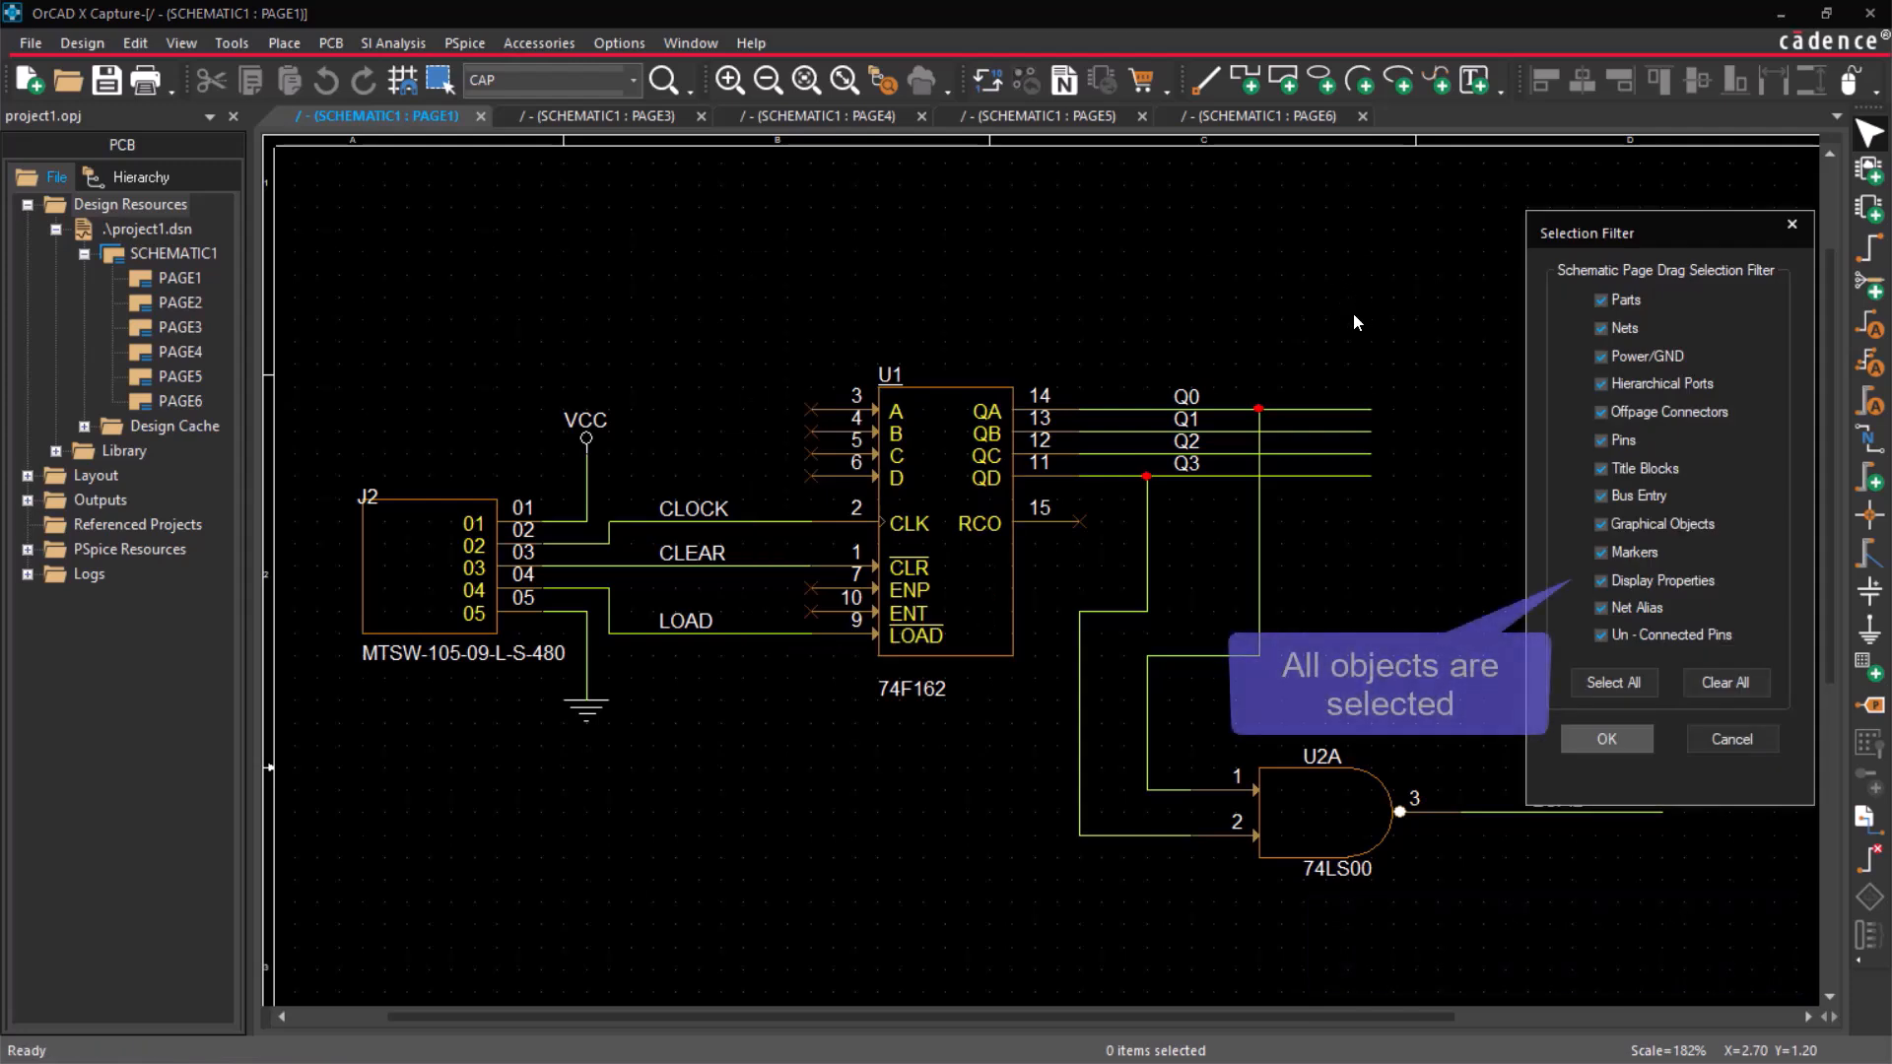
{"action": "left_click", "coordinate": [1610, 741]}
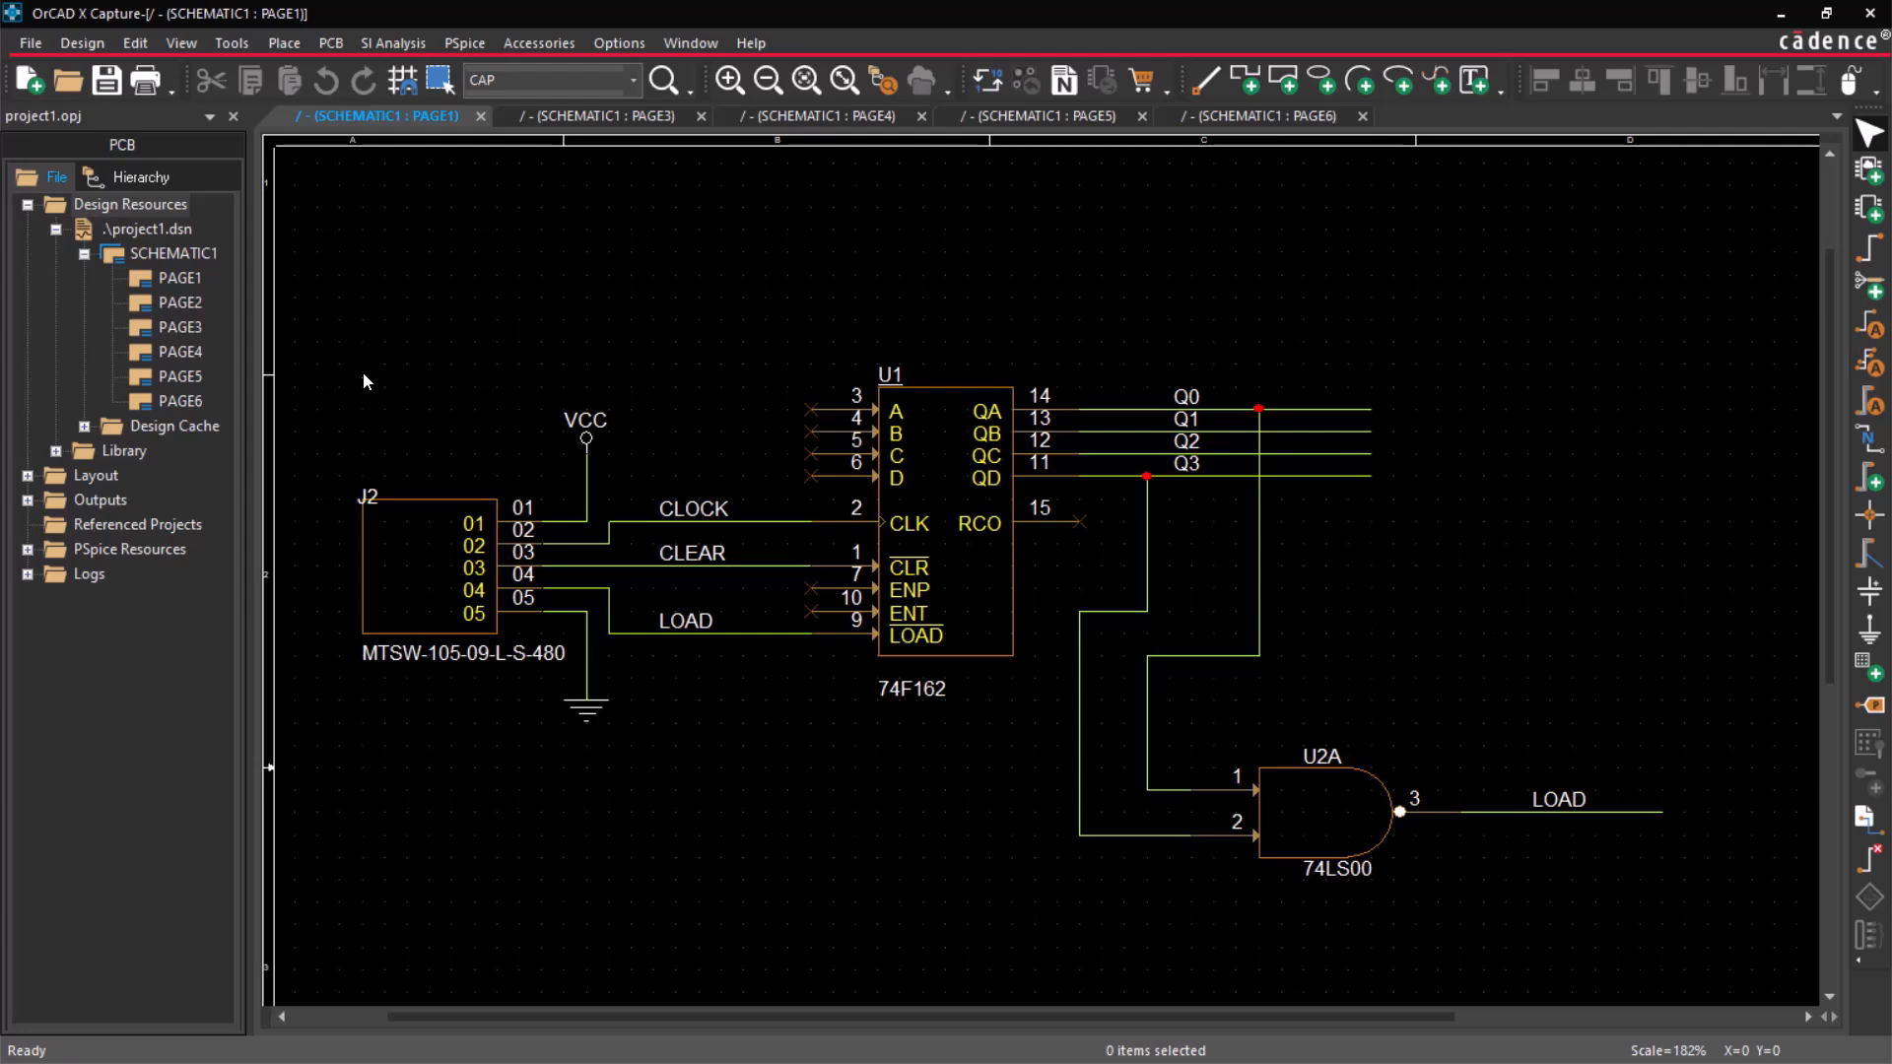
{"action": "left_click_drag", "start_coordinate": [293, 296], "coordinate": [1746, 920]}
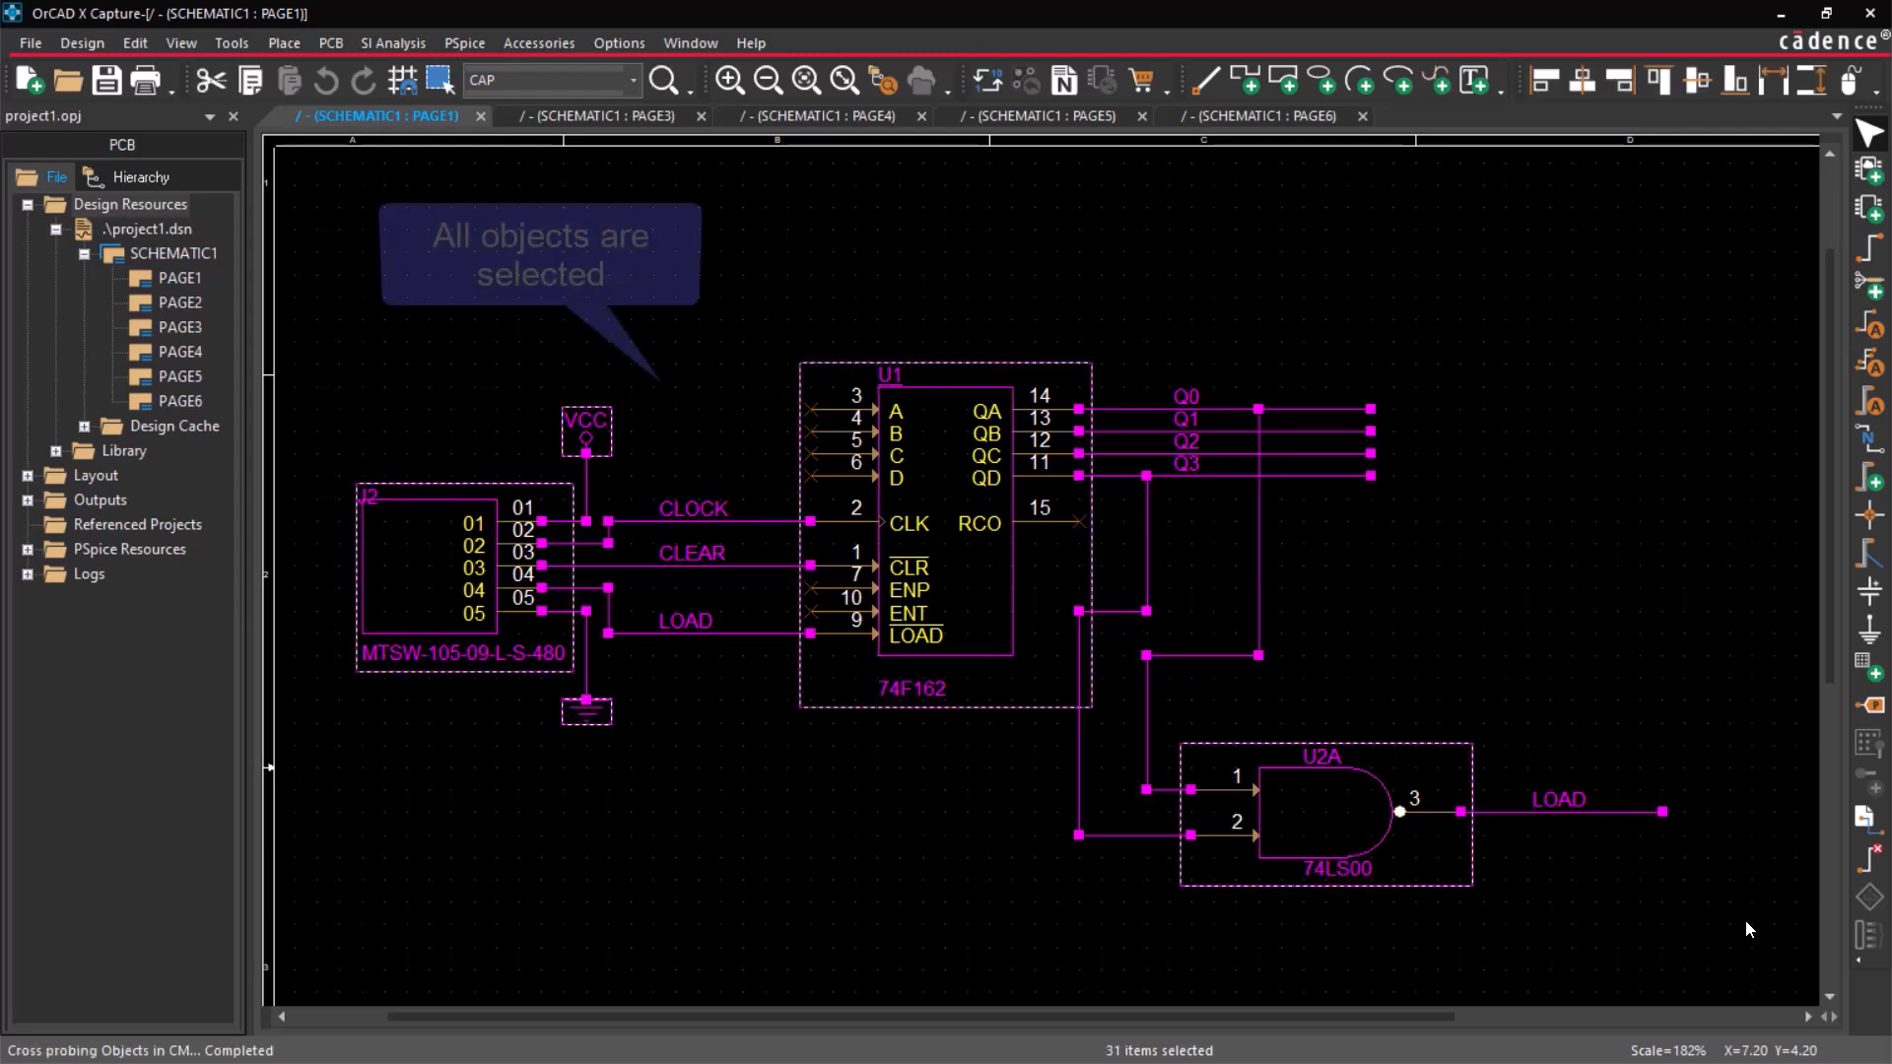
{"action": "left_click", "coordinate": [1617, 641]}
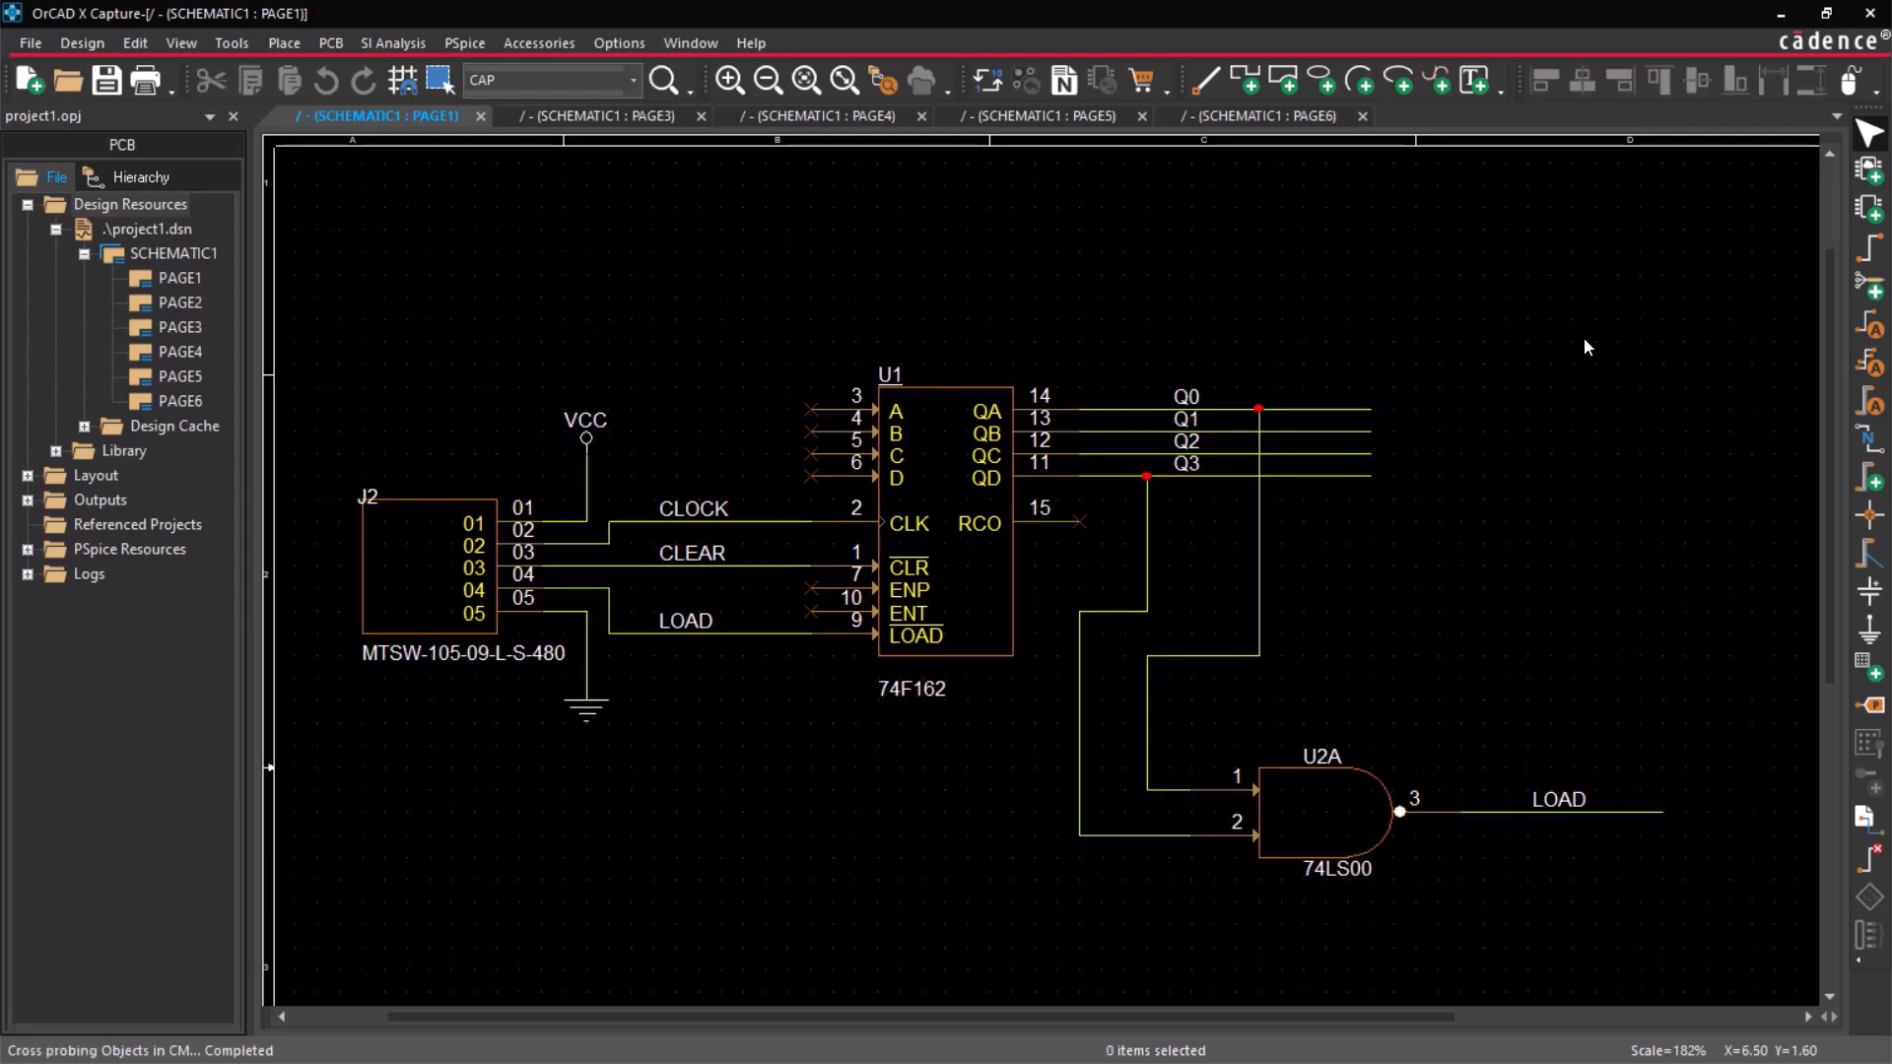
Clear the selection filter, enable only Parts, and area-select the whole circuit on PAGE1.
{"action": "right_click", "coordinate": [1582, 339]}
{"action": "left_click", "coordinate": [1623, 416]}
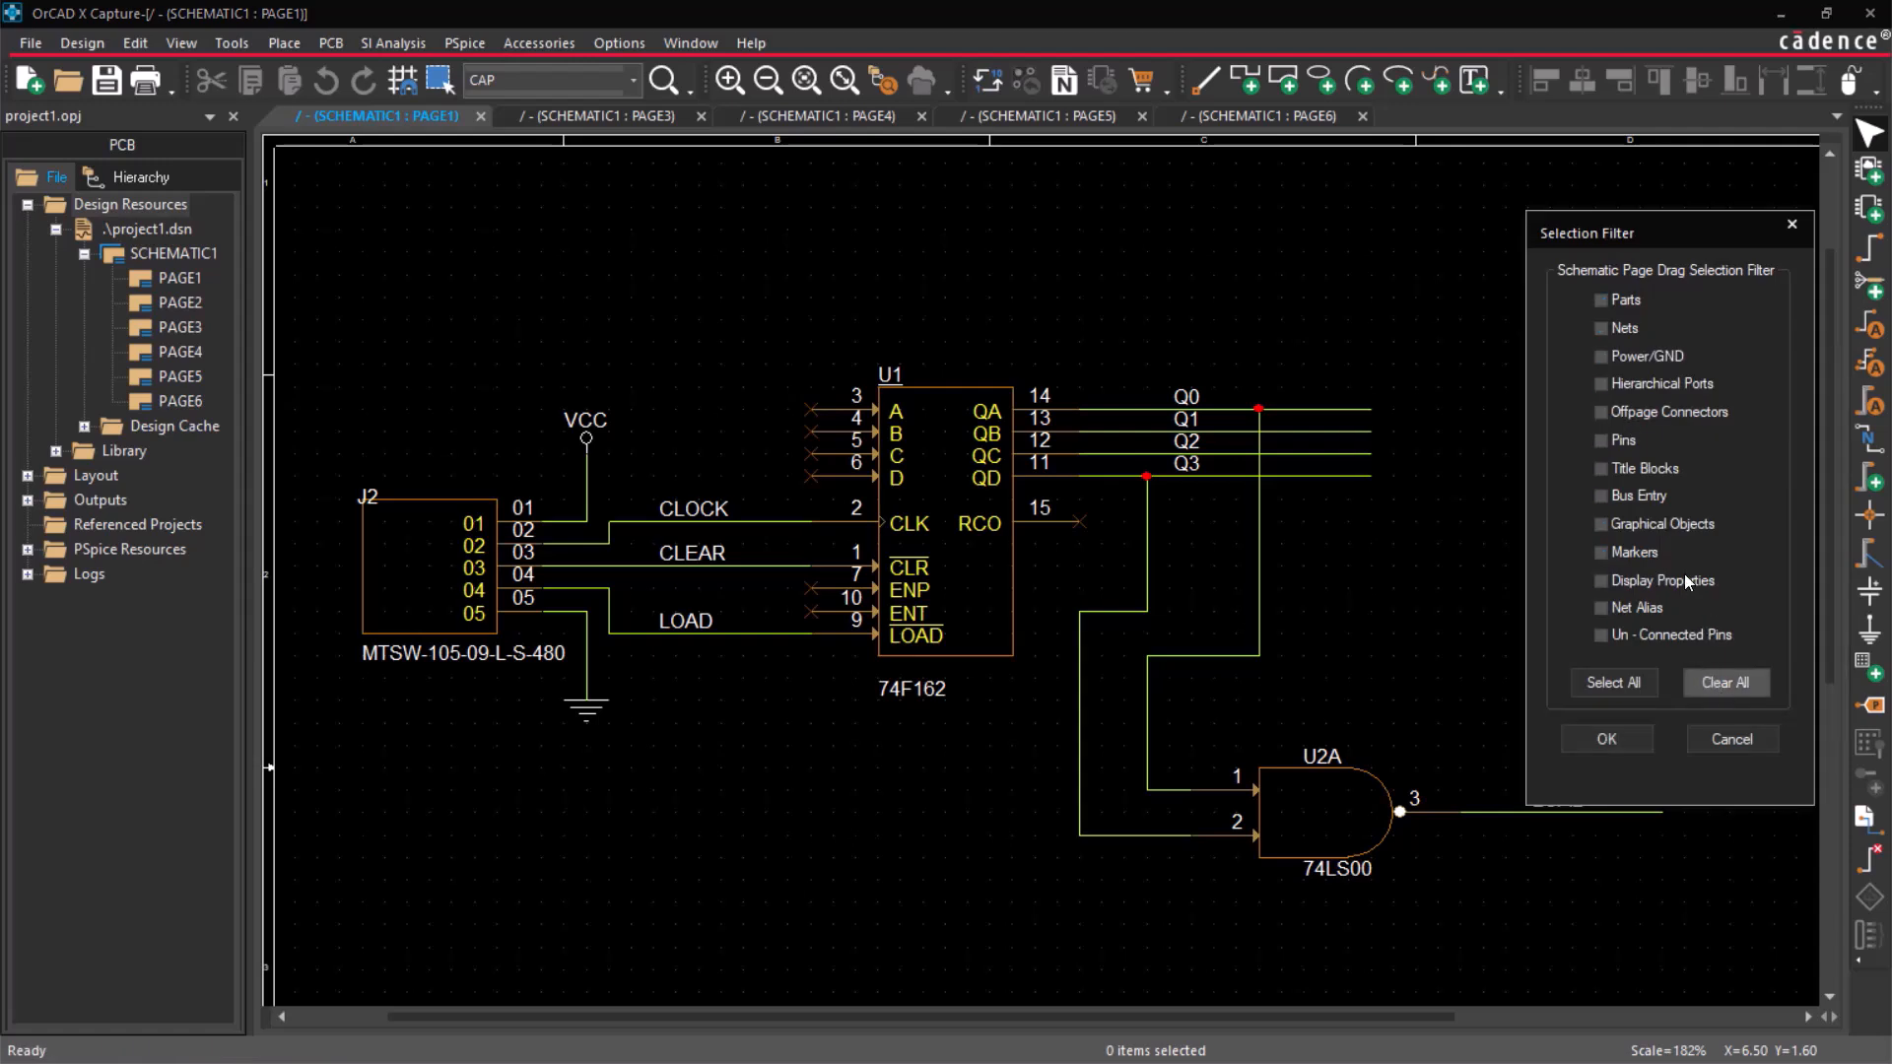
{"action": "left_click", "coordinate": [1601, 300]}
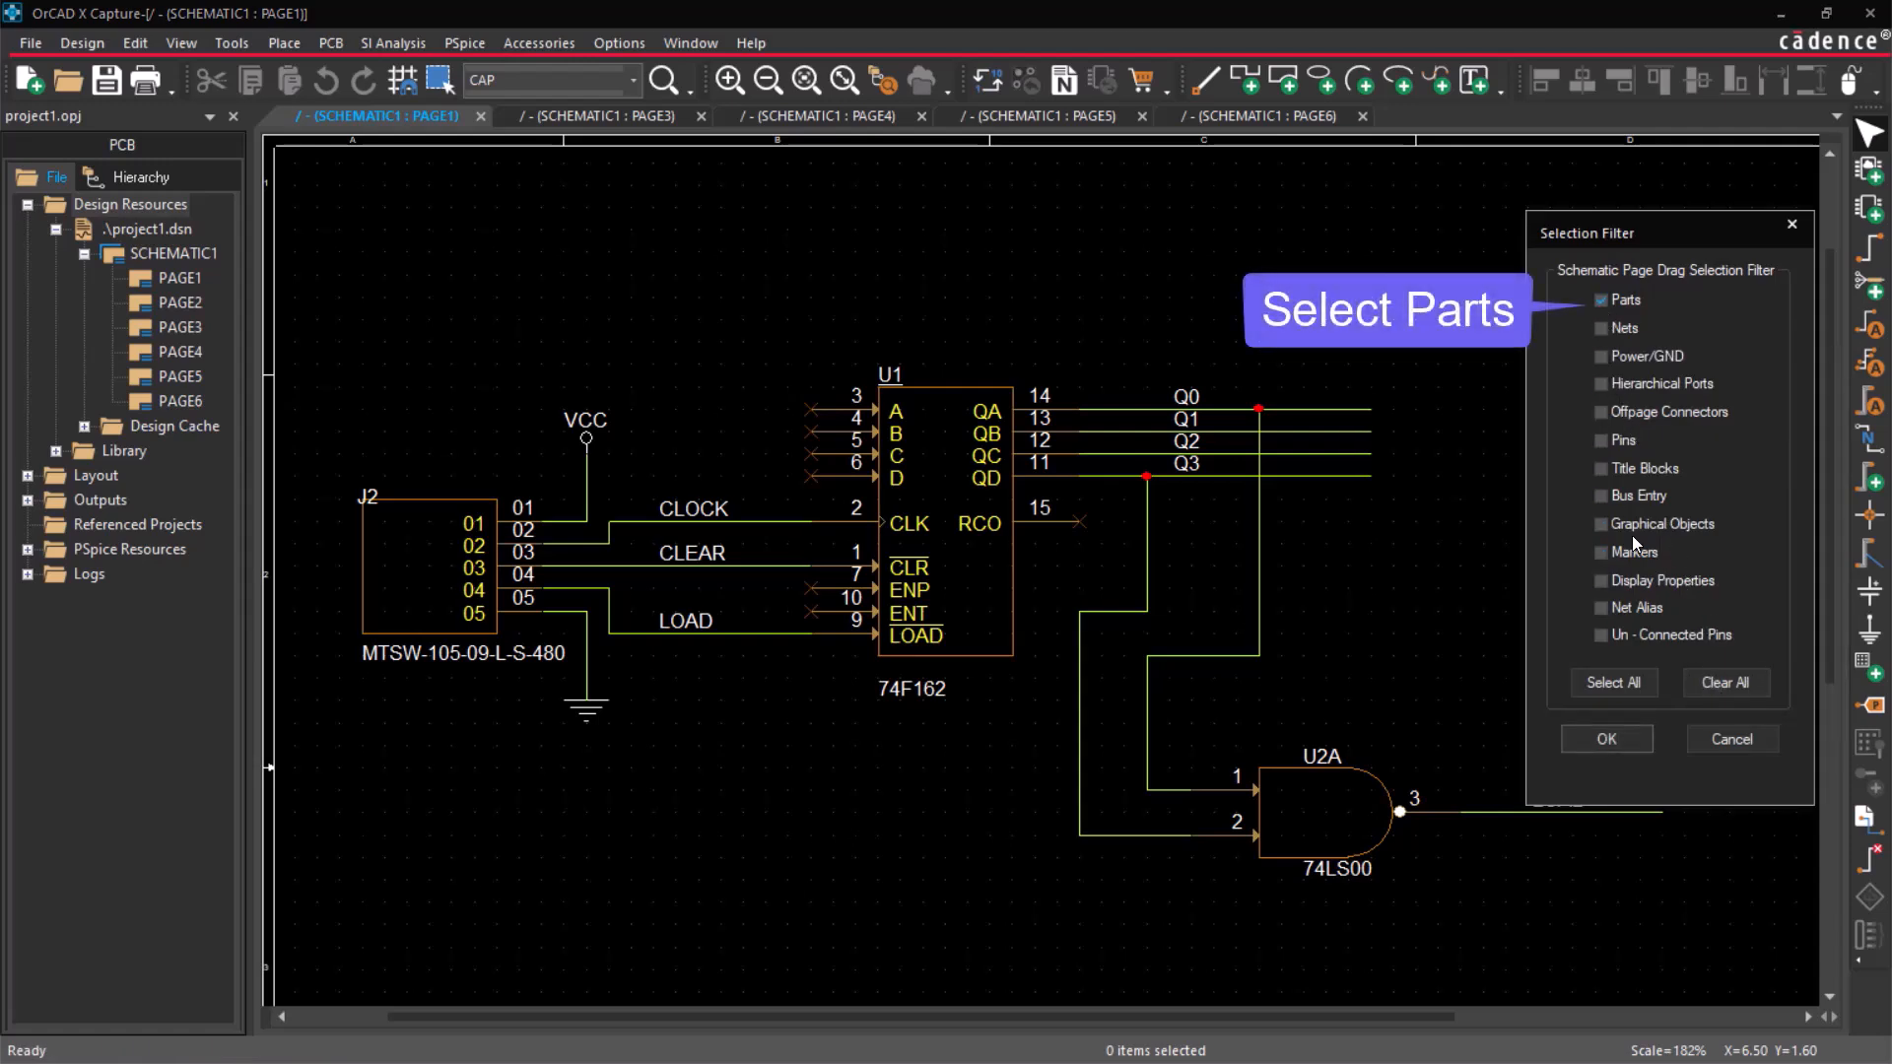
{"action": "left_click", "coordinate": [1605, 739]}
{"action": "left_click_drag", "start_coordinate": [337, 248], "coordinate": [1714, 895]}
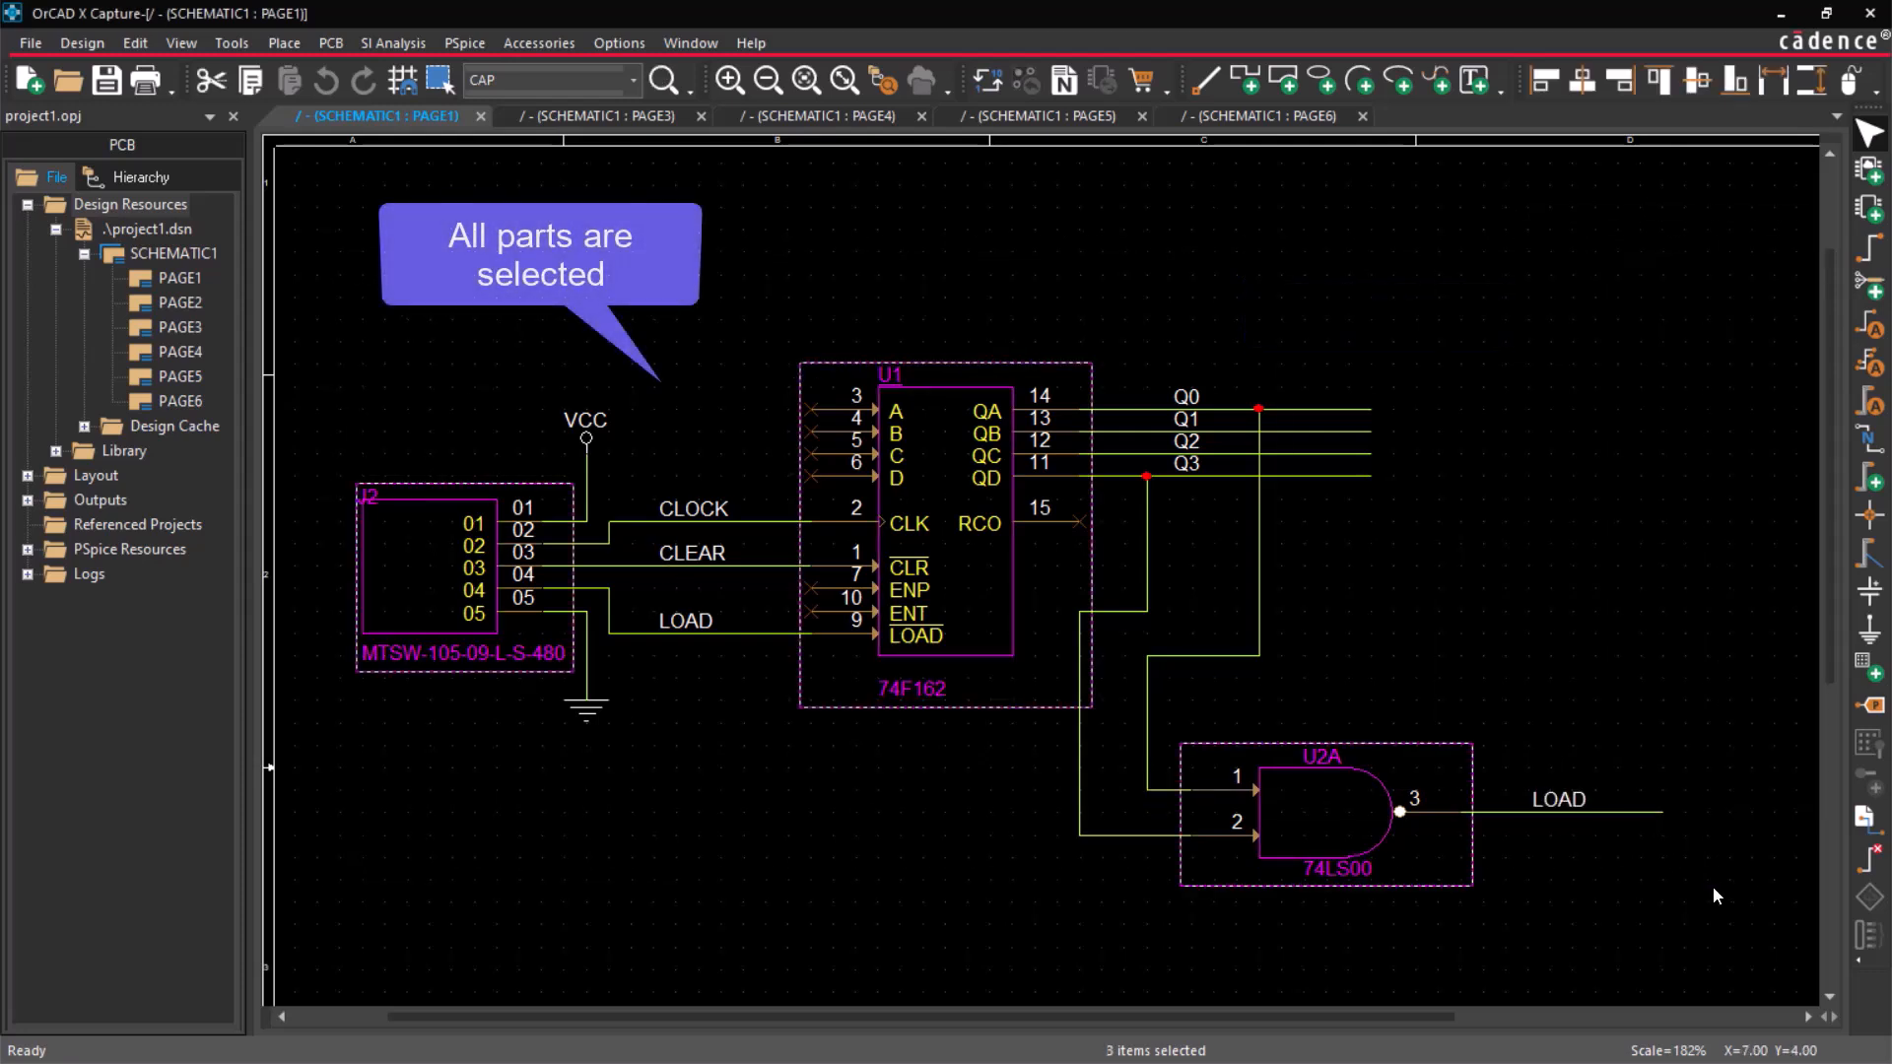
{"action": "left_click", "coordinate": [1624, 607]}
Add Nets to Parts in the selection filter and area-select the whole circuit on PAGE1.
{"action": "right_click", "coordinate": [1526, 330]}
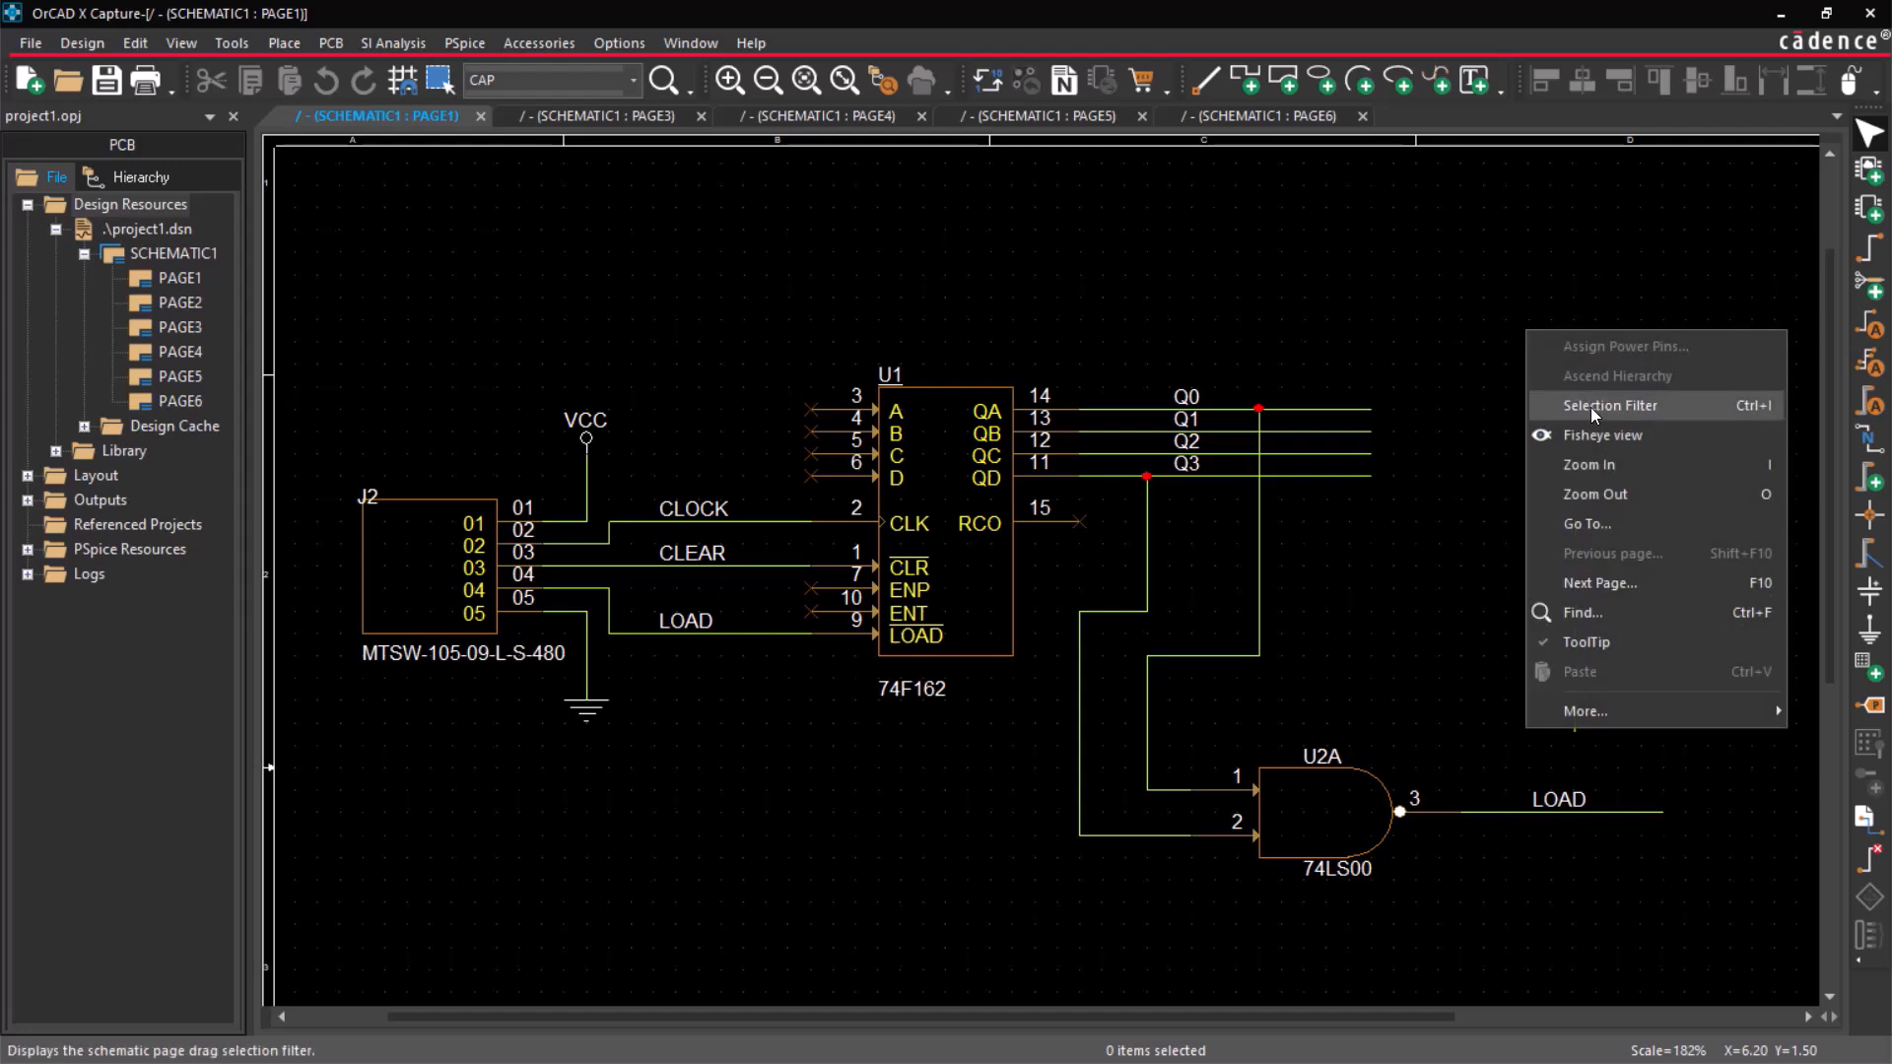
{"action": "left_click", "coordinate": [1591, 406]}
{"action": "left_click", "coordinate": [1601, 329]}
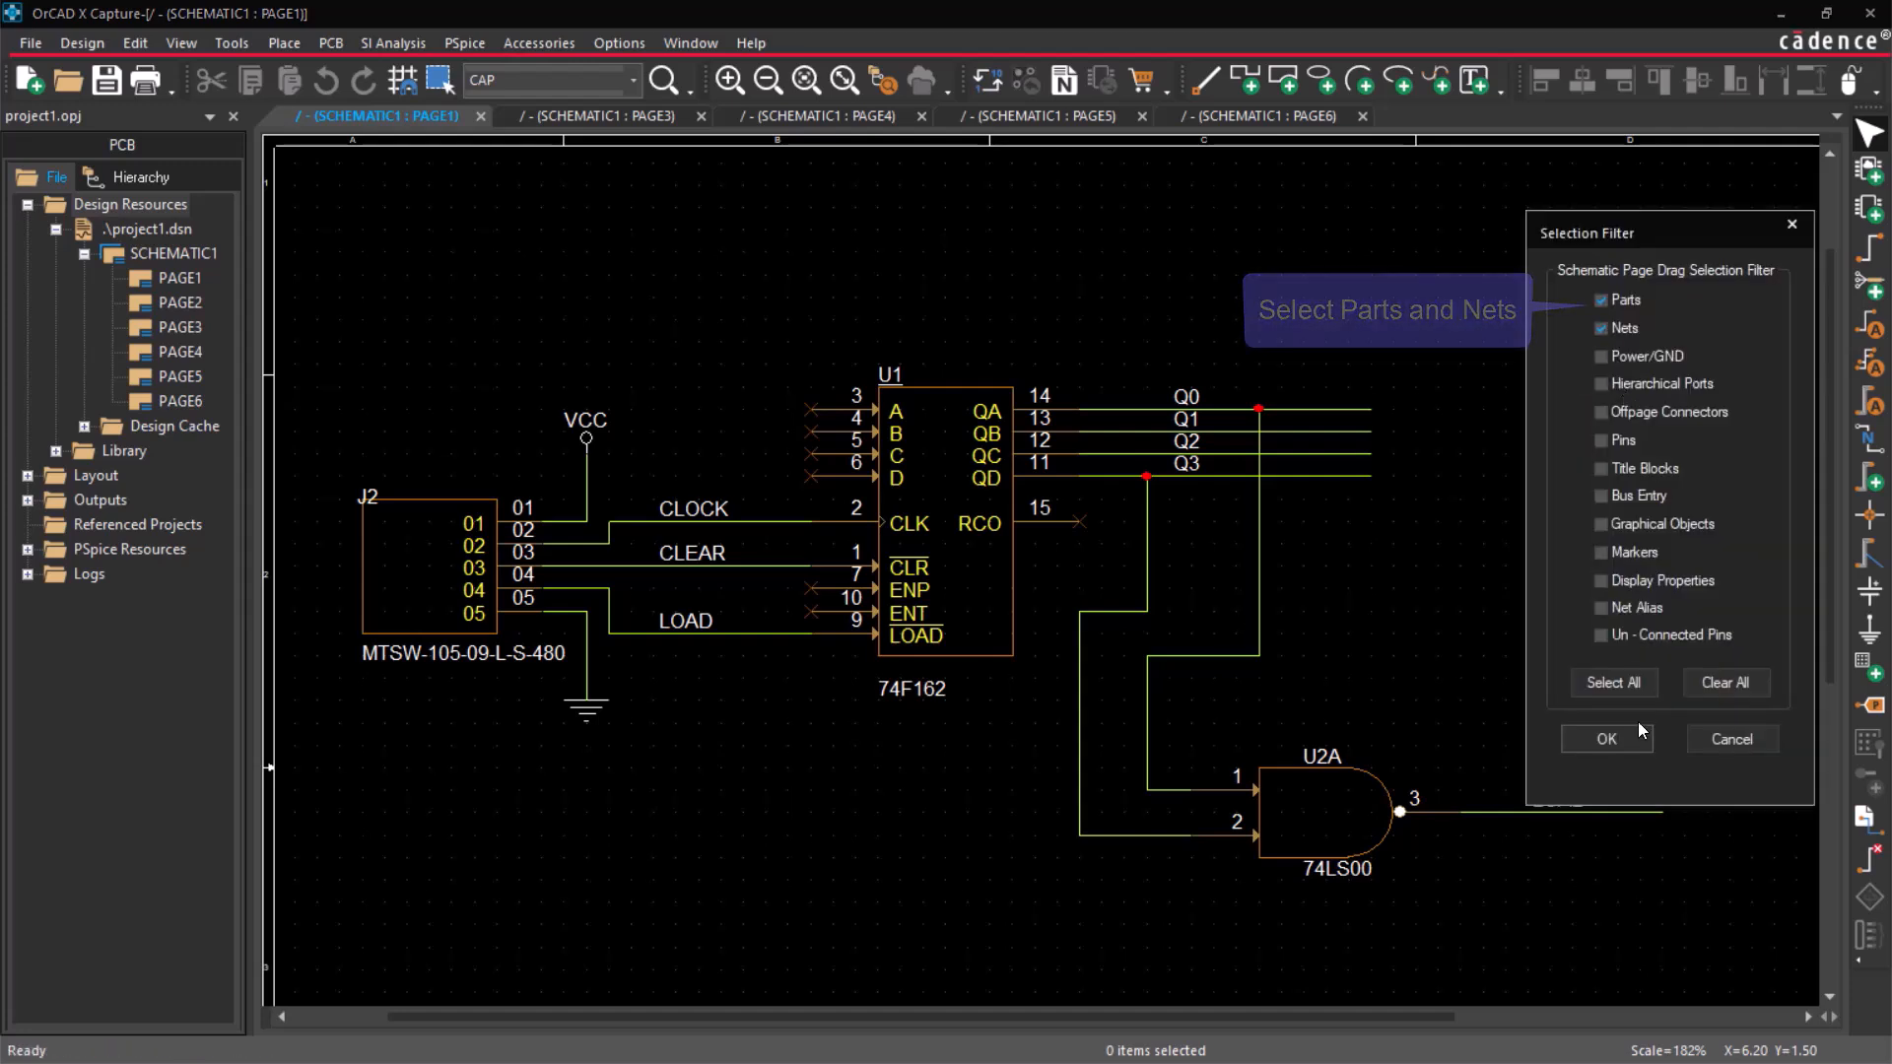
{"action": "left_click", "coordinate": [1640, 731]}
{"action": "left_click_drag", "start_coordinate": [340, 275], "coordinate": [1732, 927]}
{"action": "left_click", "coordinate": [1553, 548]}
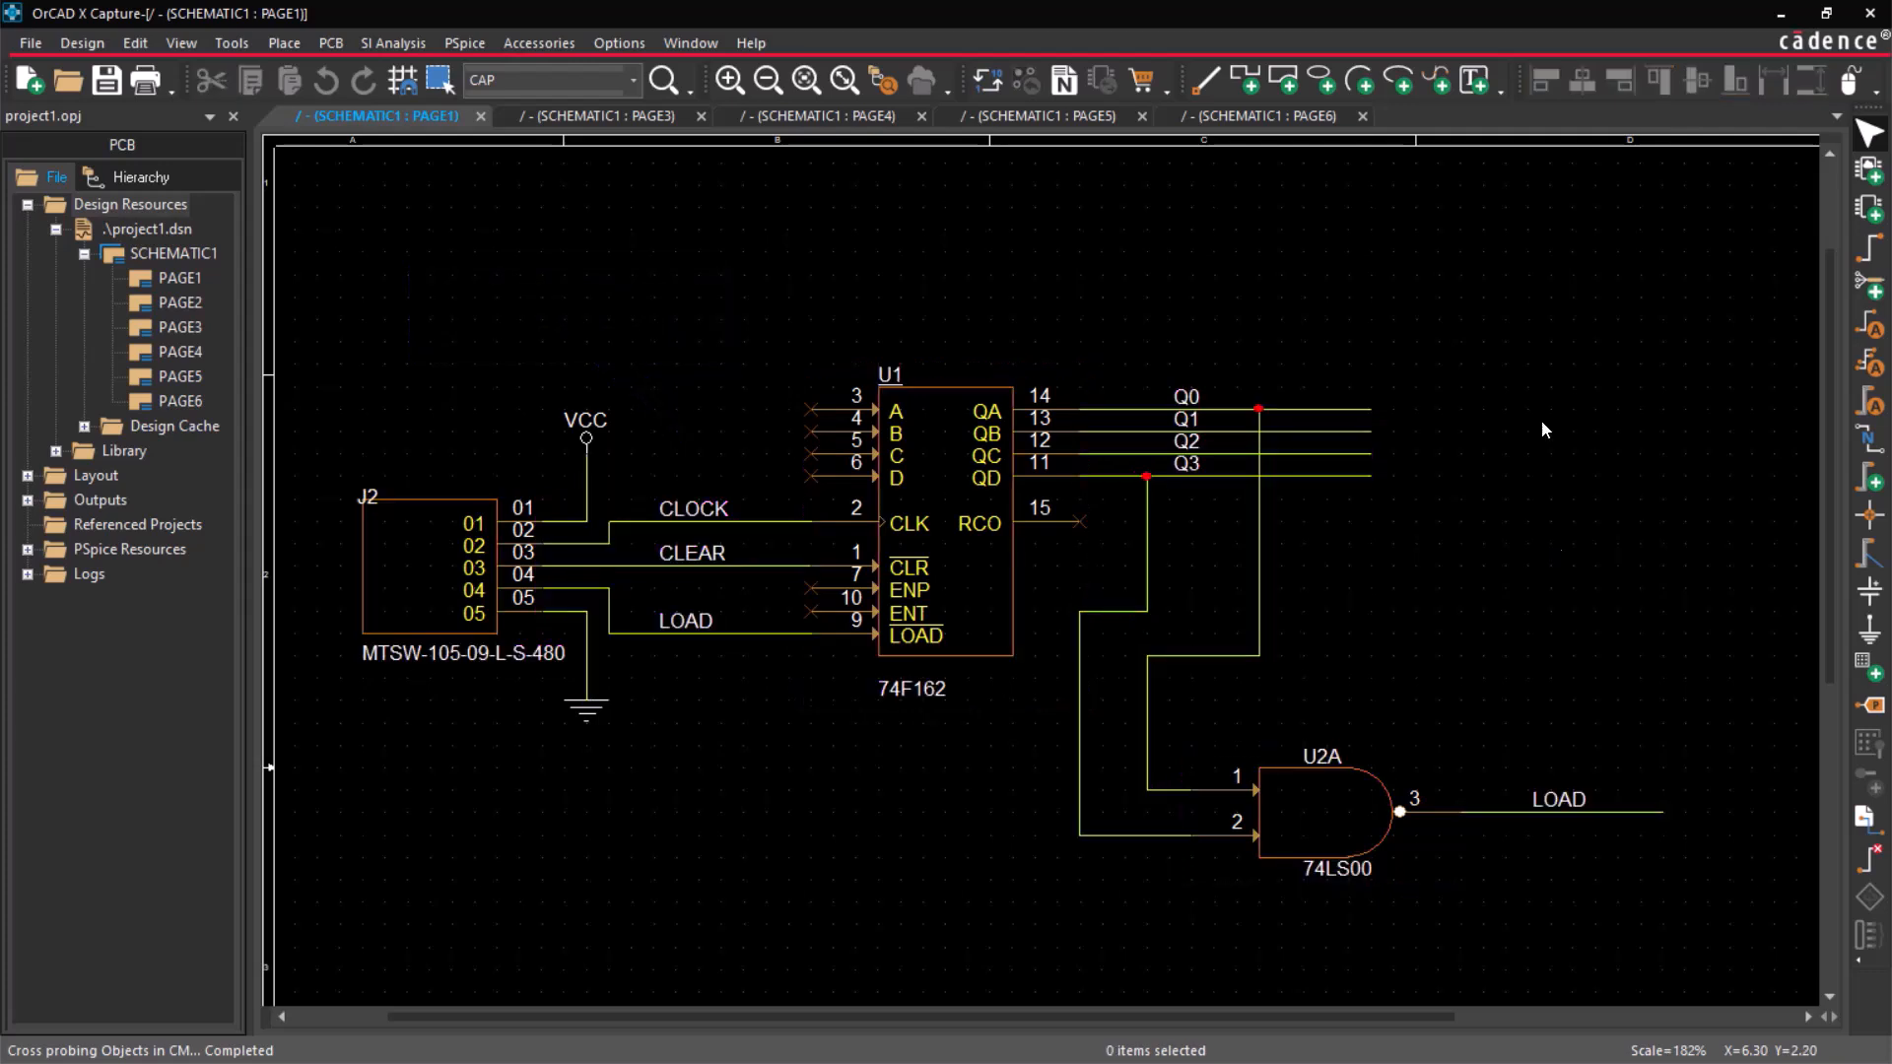
{"action": "key", "text": "ctrl+i"}
{"action": "left_click", "coordinate": [1607, 734]}
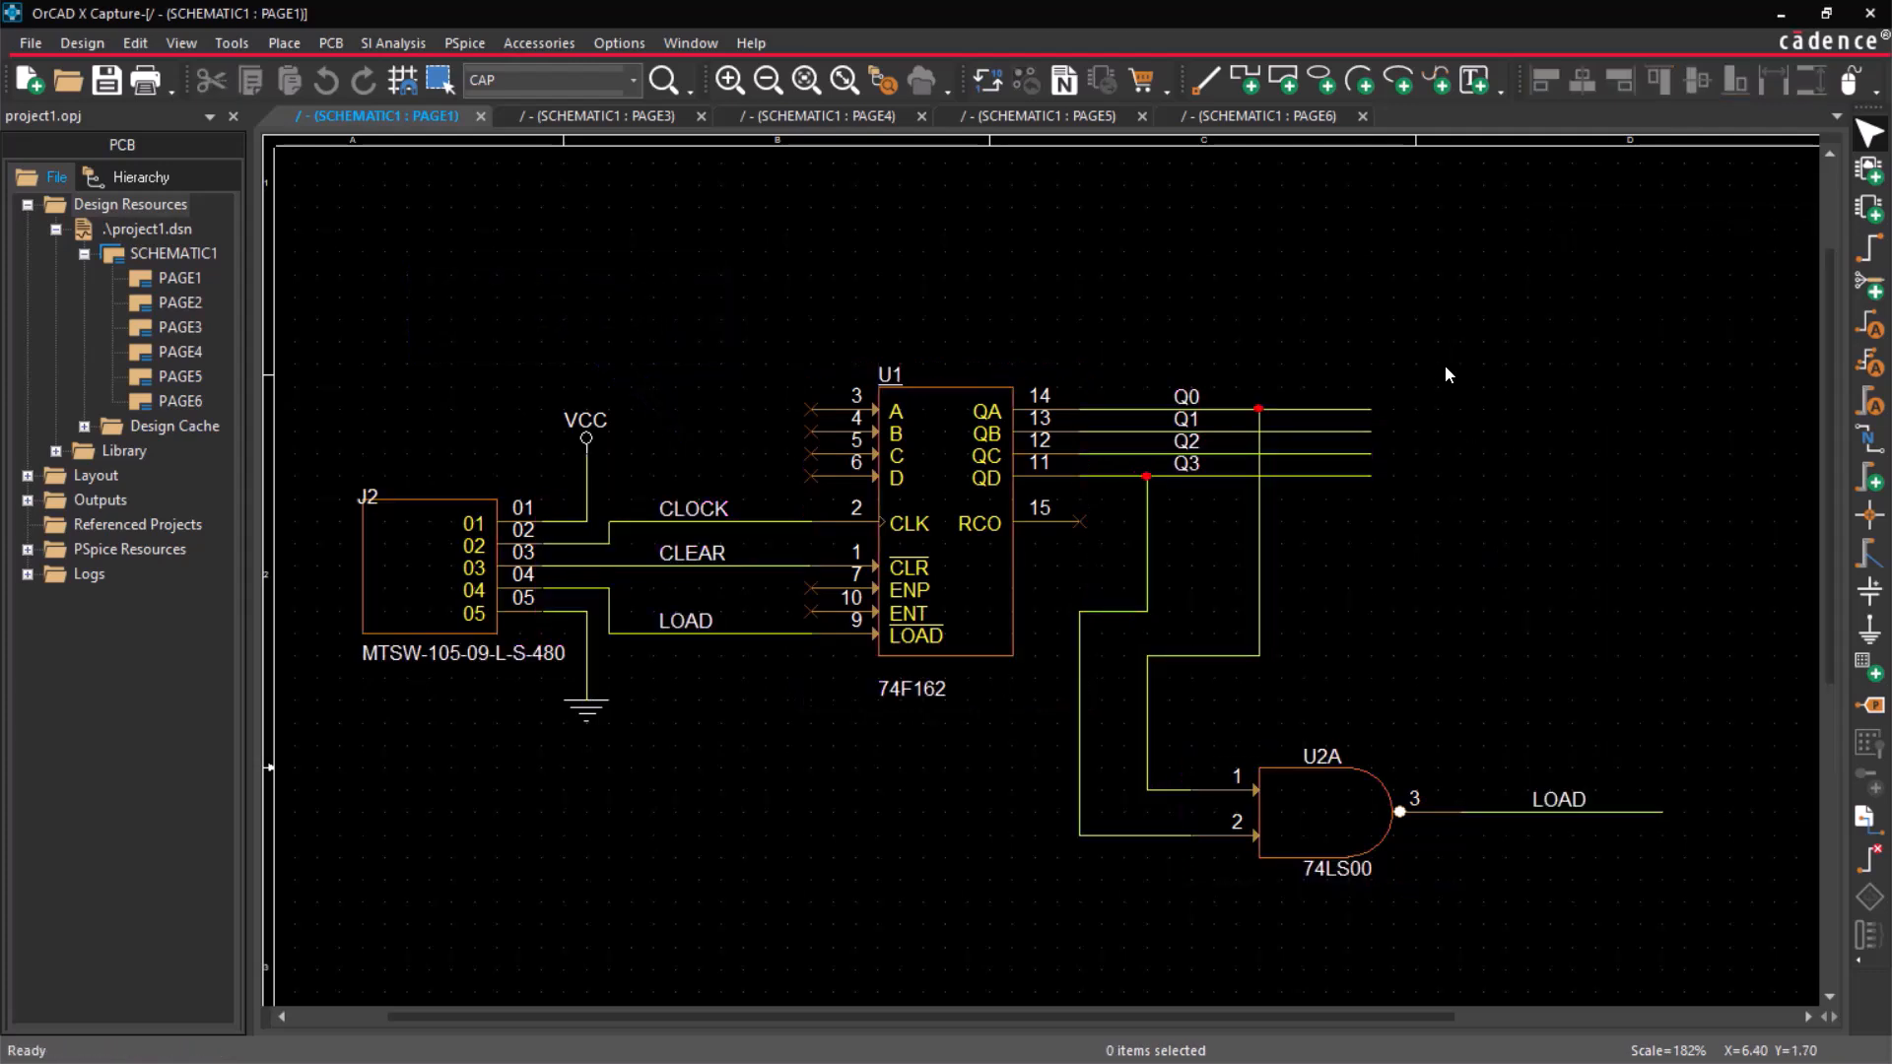
Review the area-select preferences for the schematic page editor and the part and symbol editor.
{"action": "left_click", "coordinate": [610, 45]}
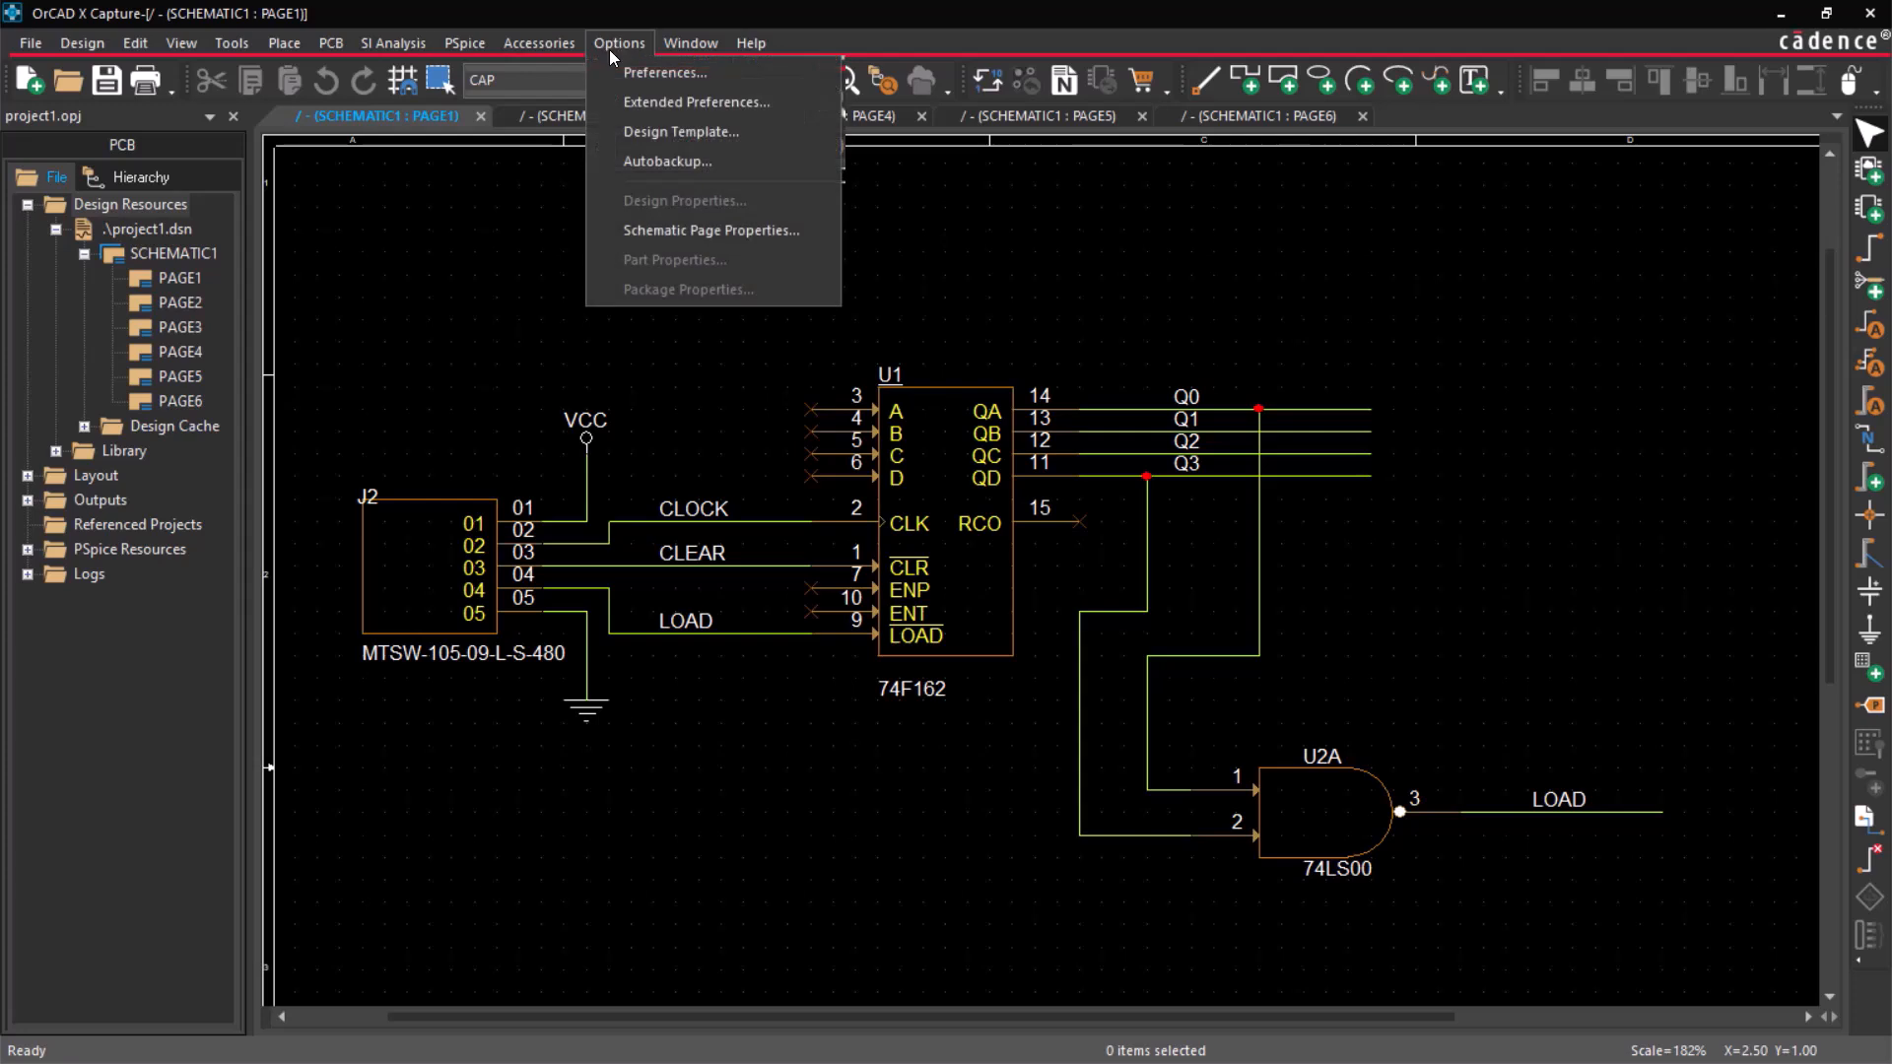
{"action": "left_click", "coordinate": [617, 67]}
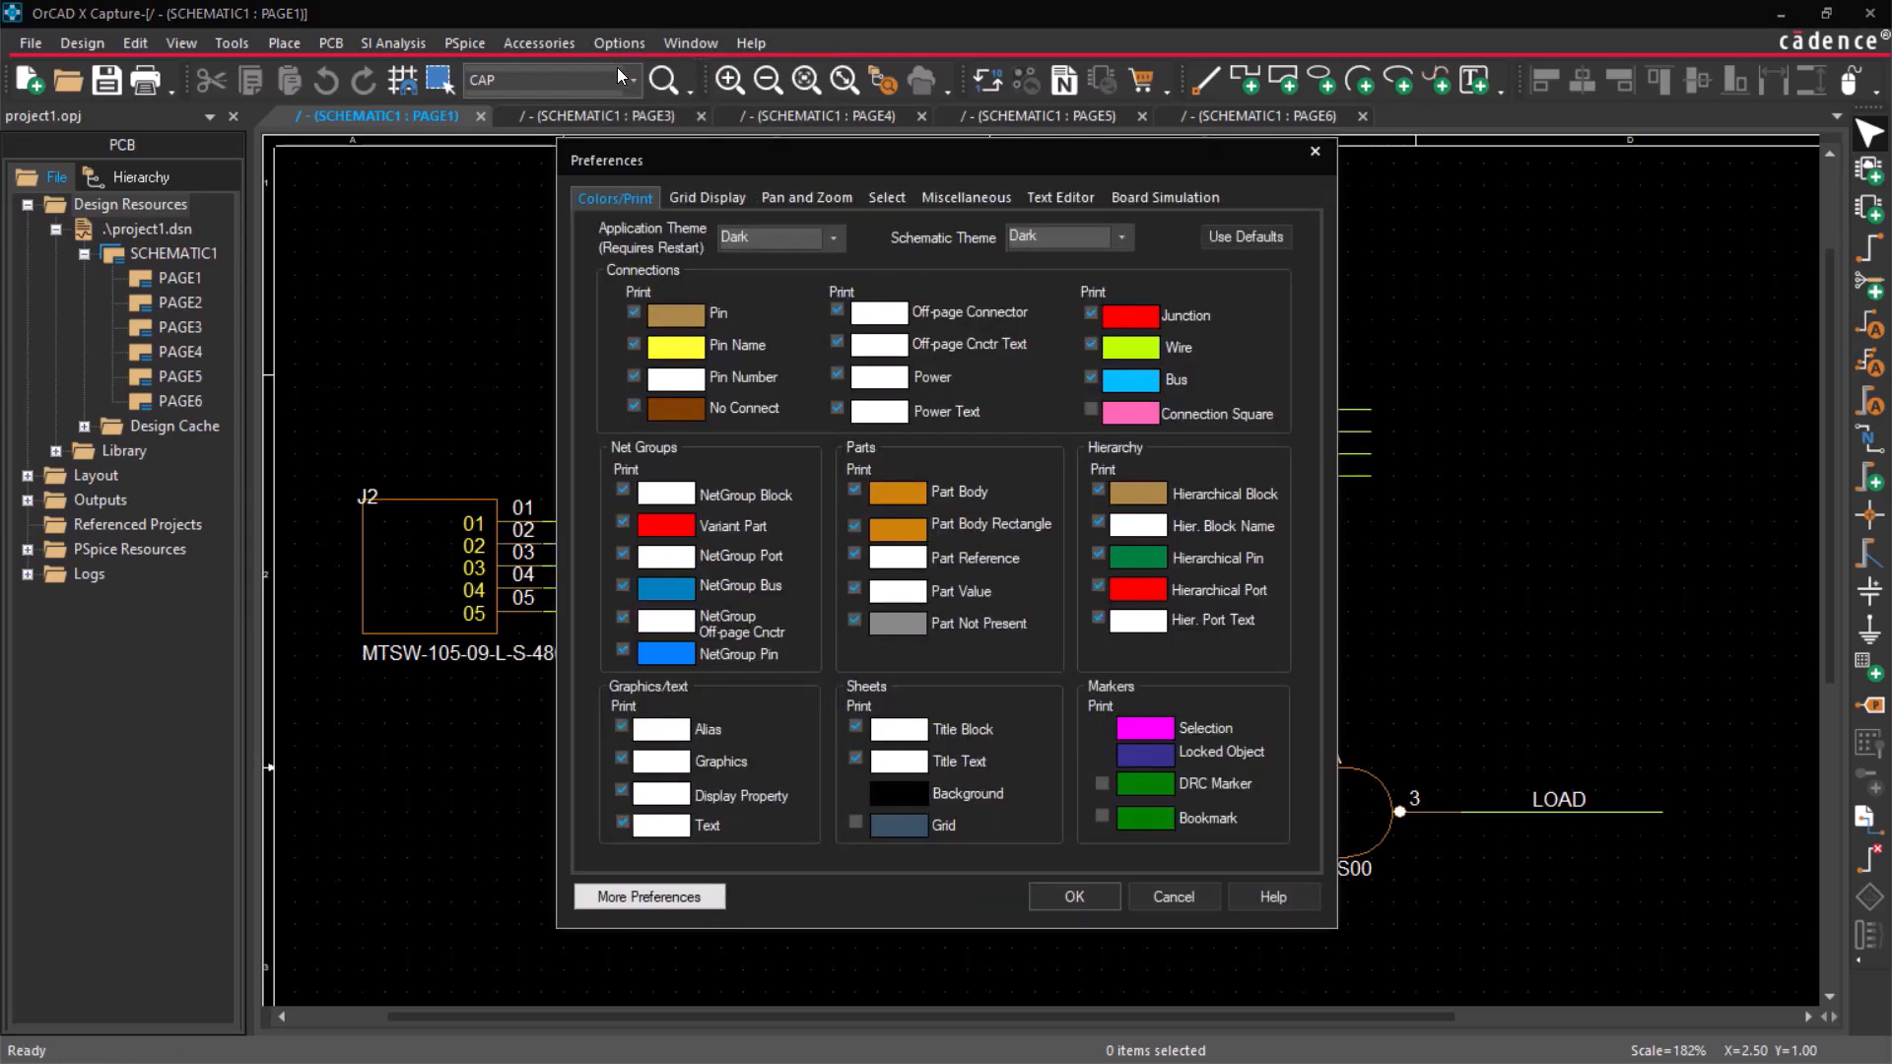
{"action": "left_click", "coordinate": [883, 203]}
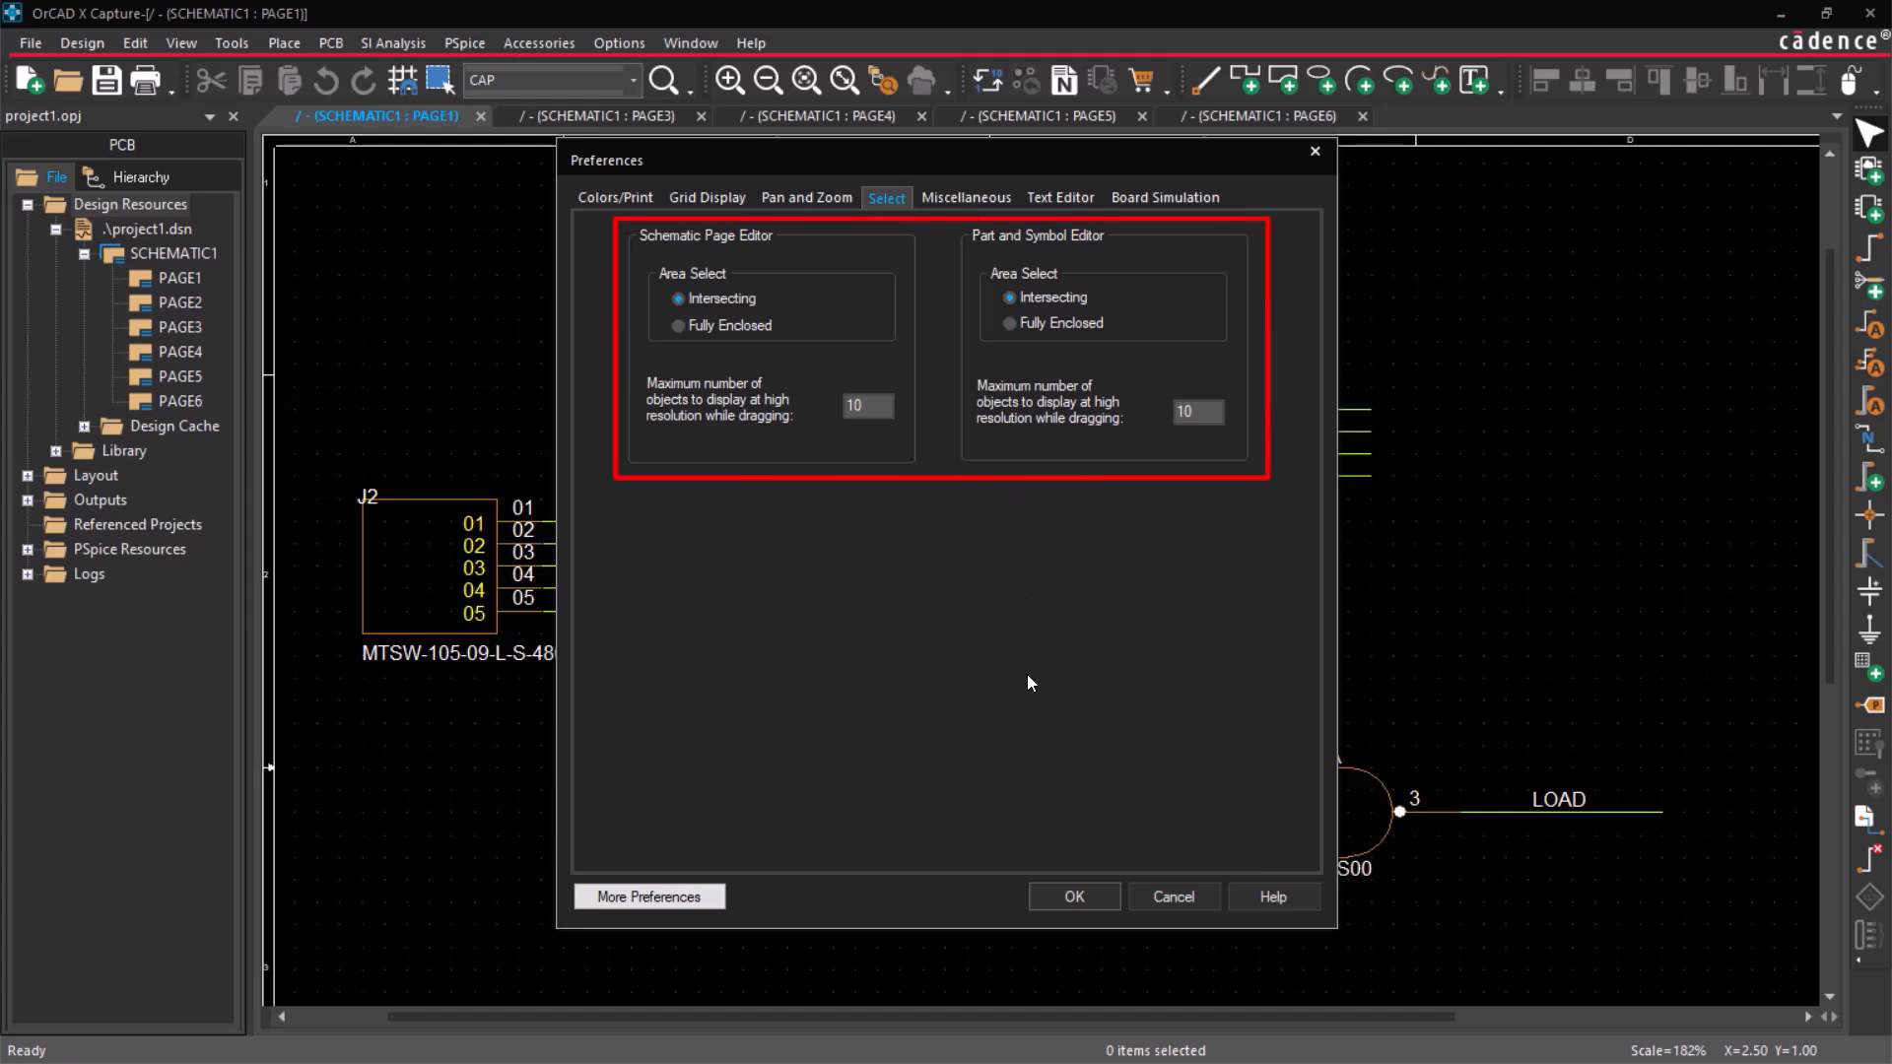
{"action": "left_click", "coordinate": [1074, 896]}
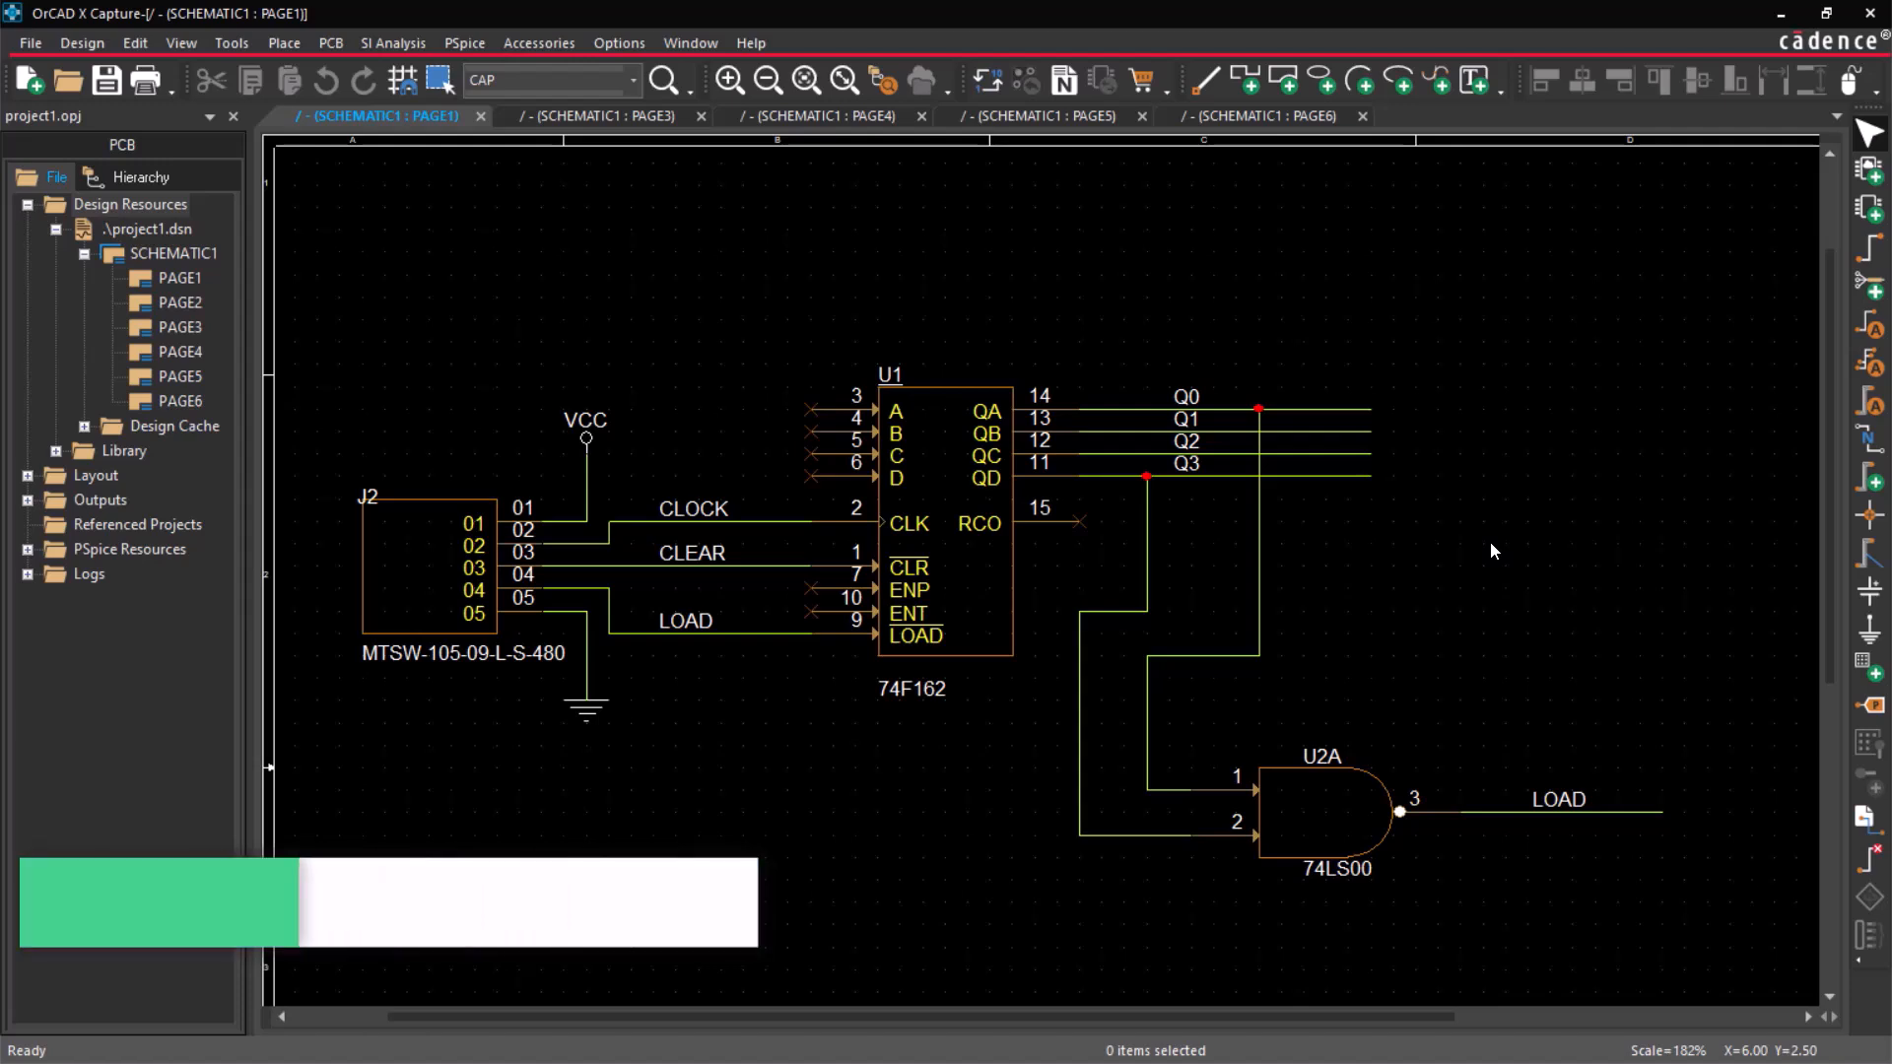
Undock the Align toolbar and close it.
{"action": "left_click_drag", "start_coordinate": [1523, 78], "coordinate": [1429, 238]}
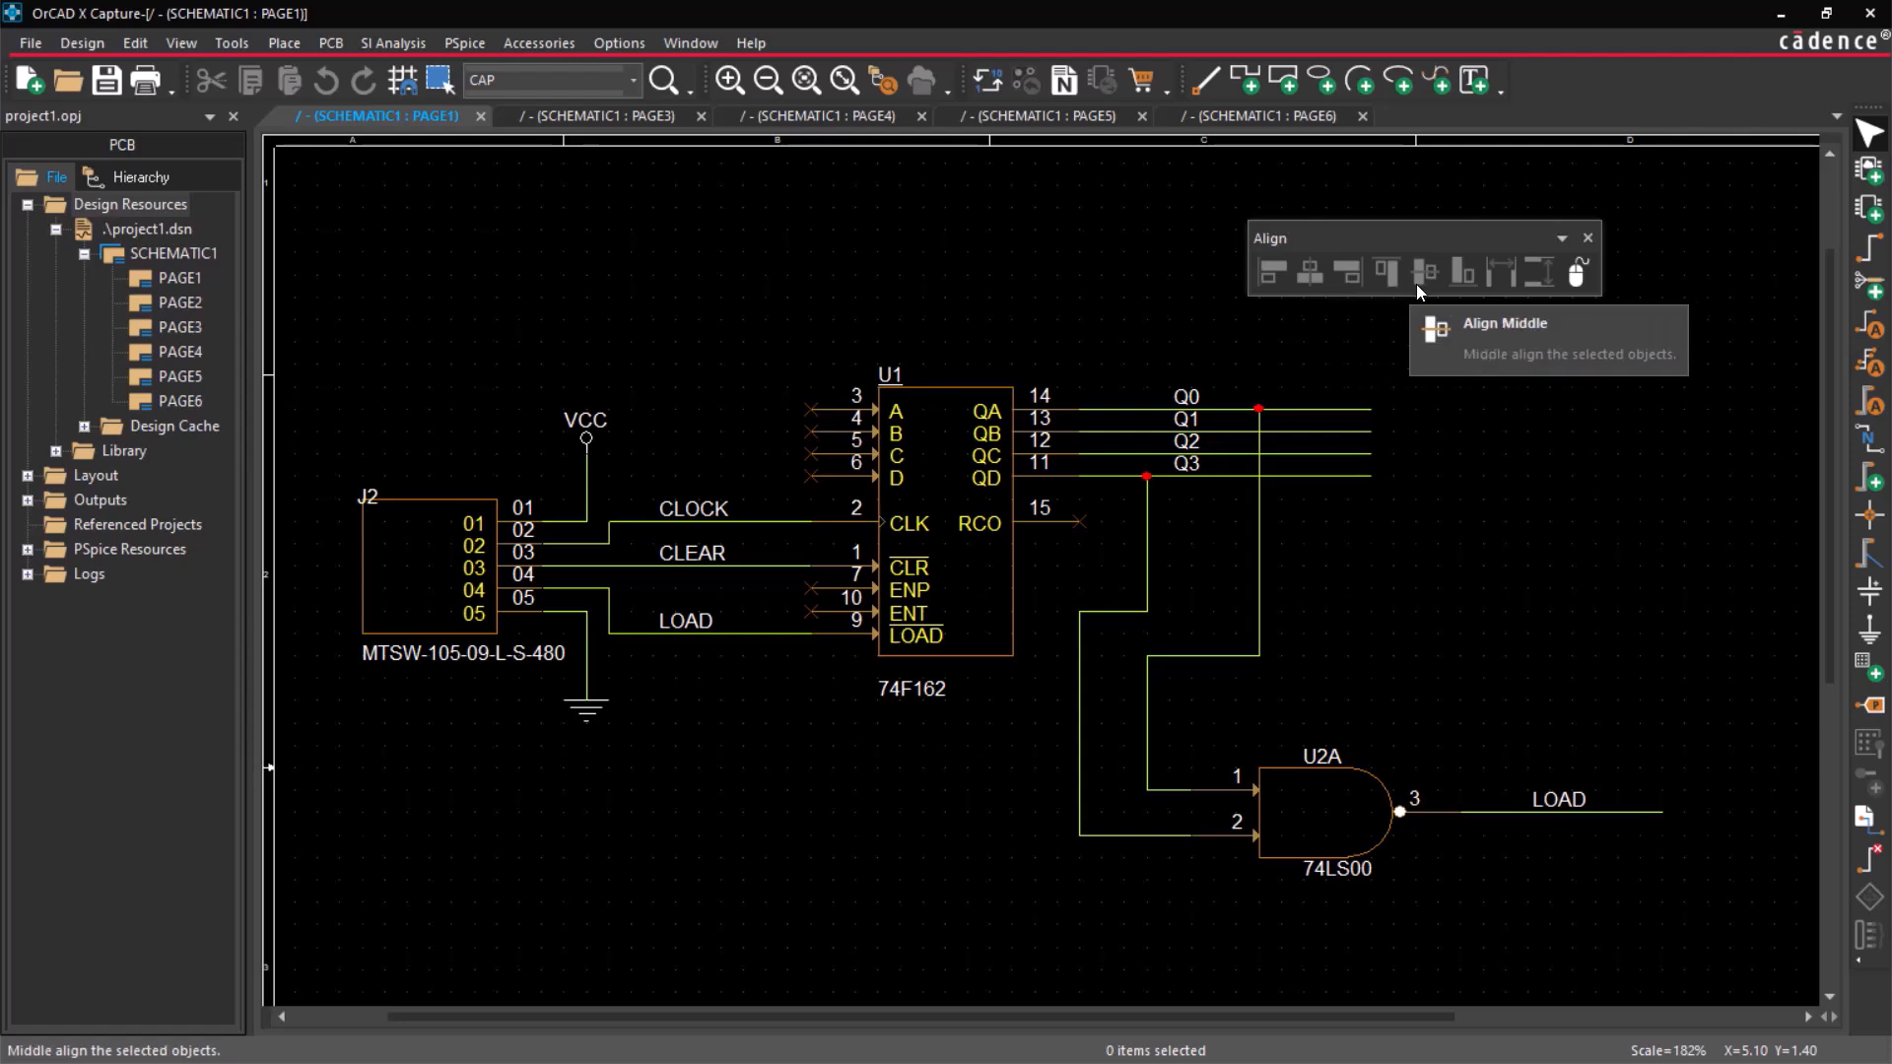
{"action": "left_click", "coordinate": [1587, 238]}
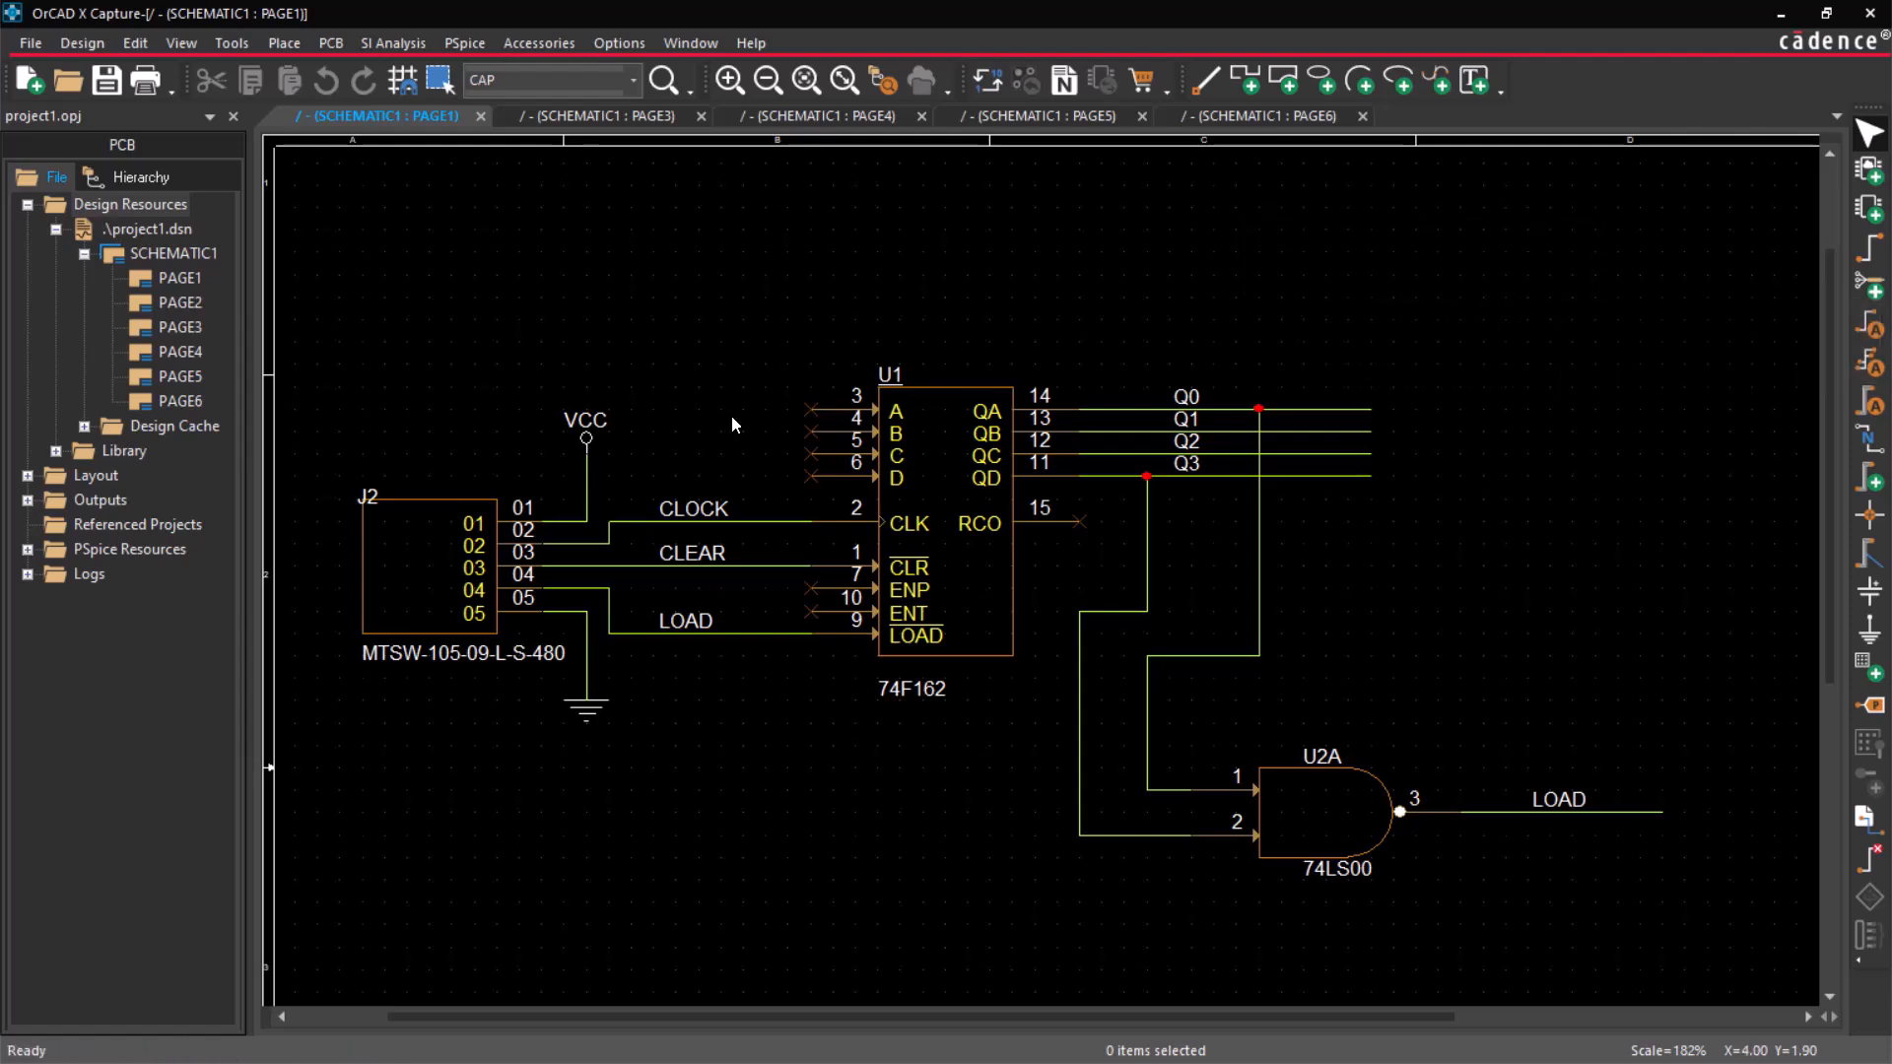
Show the Align toolbar again and dock it beside the other toolbars.
{"action": "left_click", "coordinate": [182, 42]}
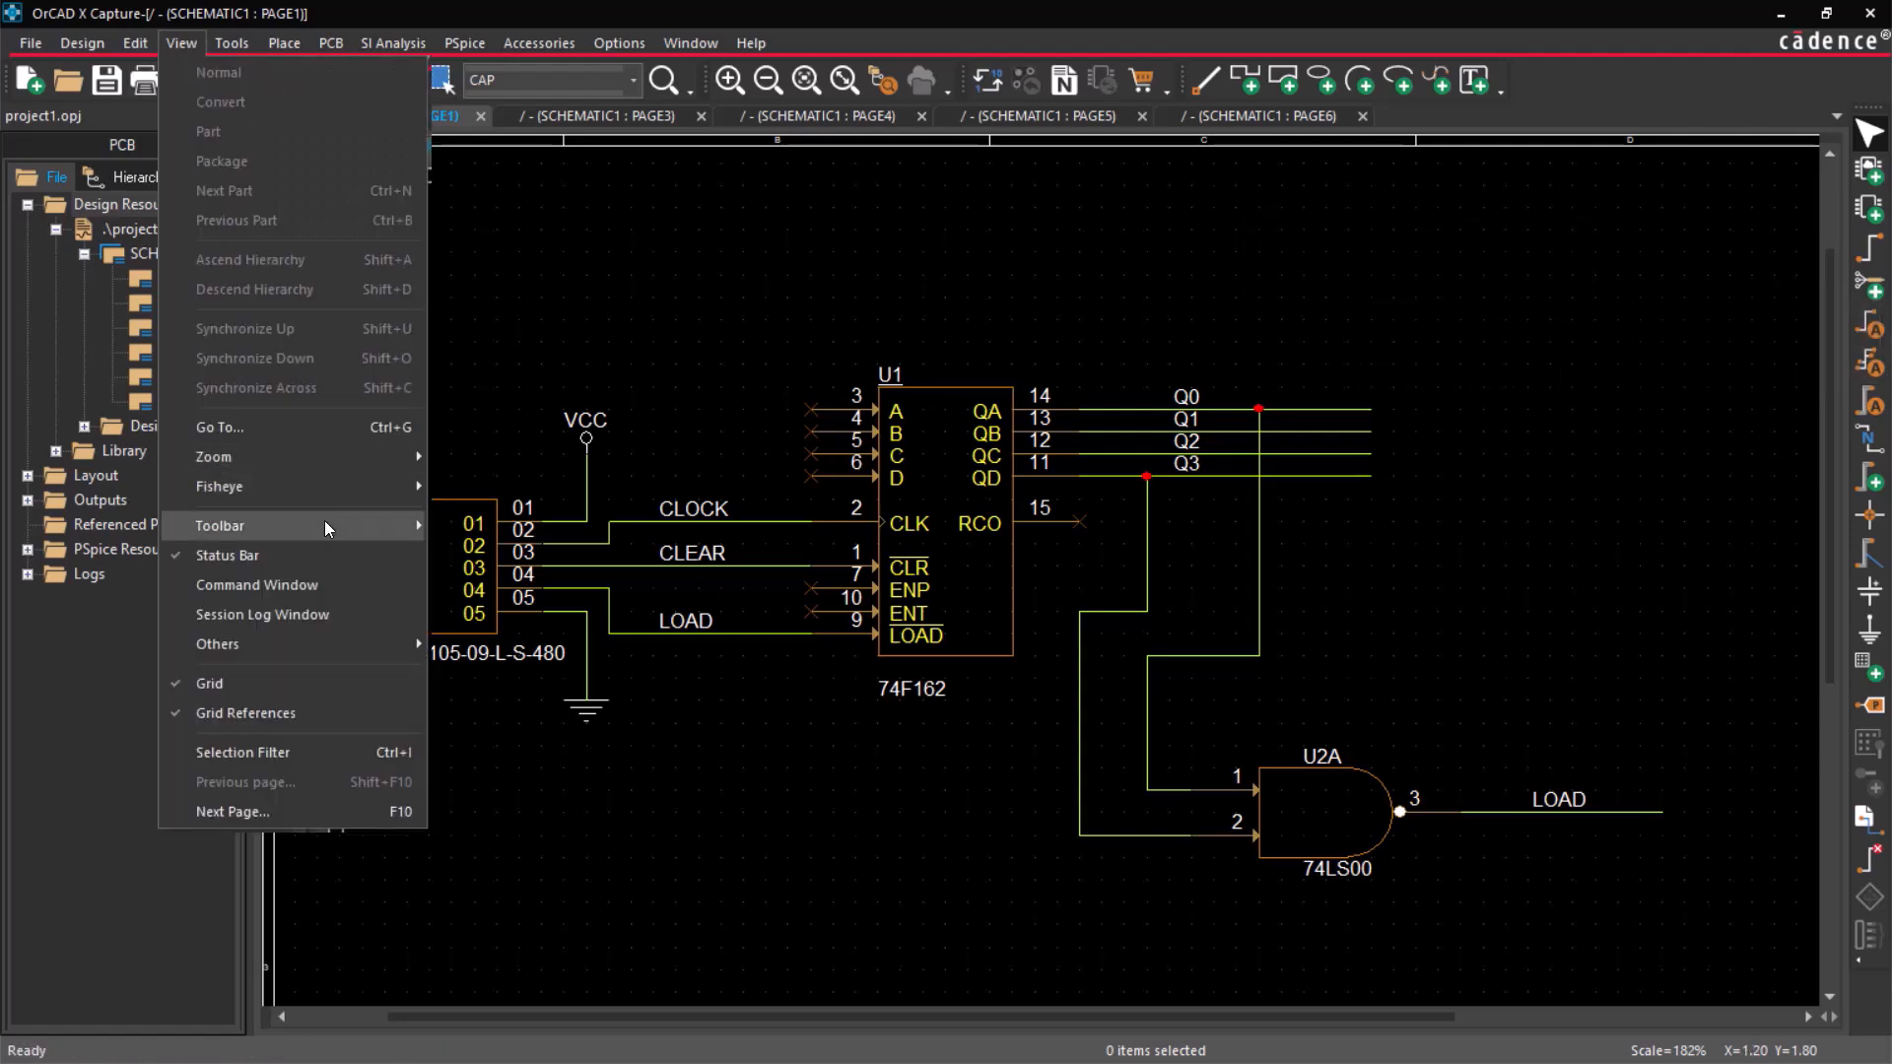
{"action": "mouse_move", "coordinate": [323, 524]}
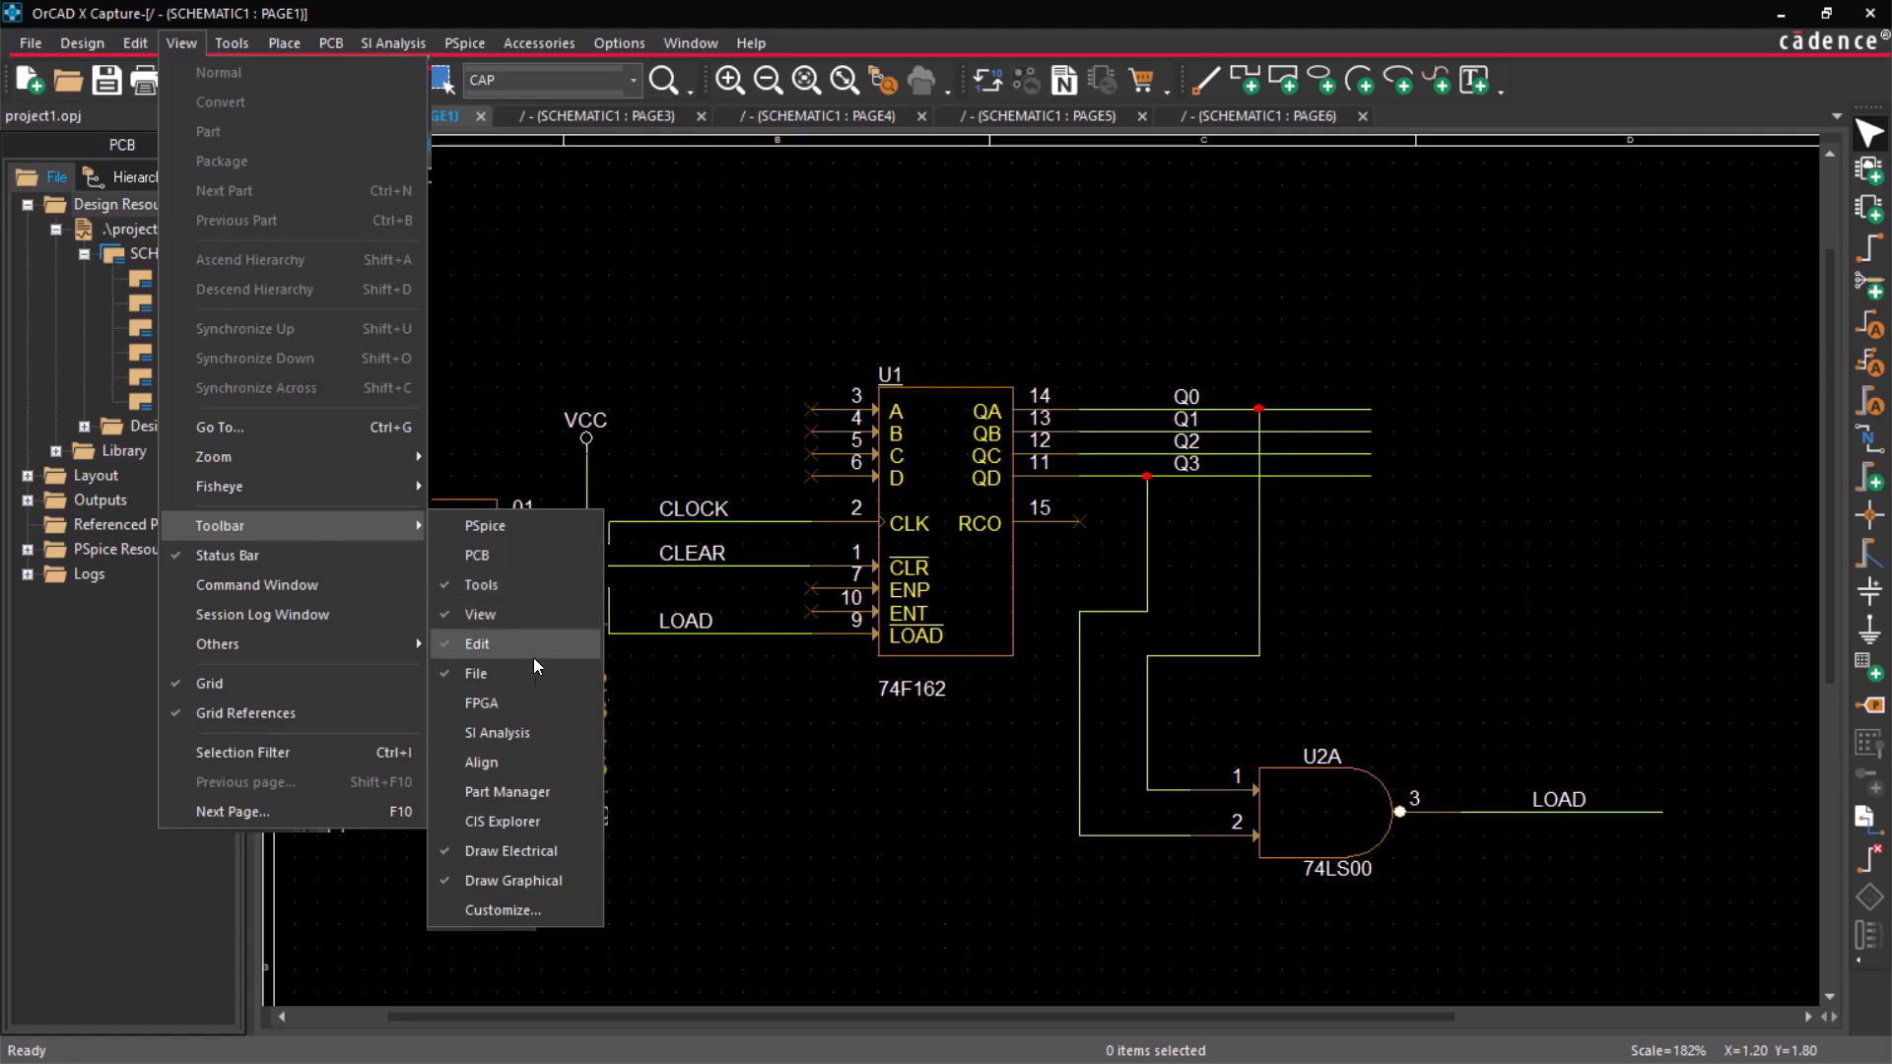
{"action": "left_click", "coordinate": [538, 761]}
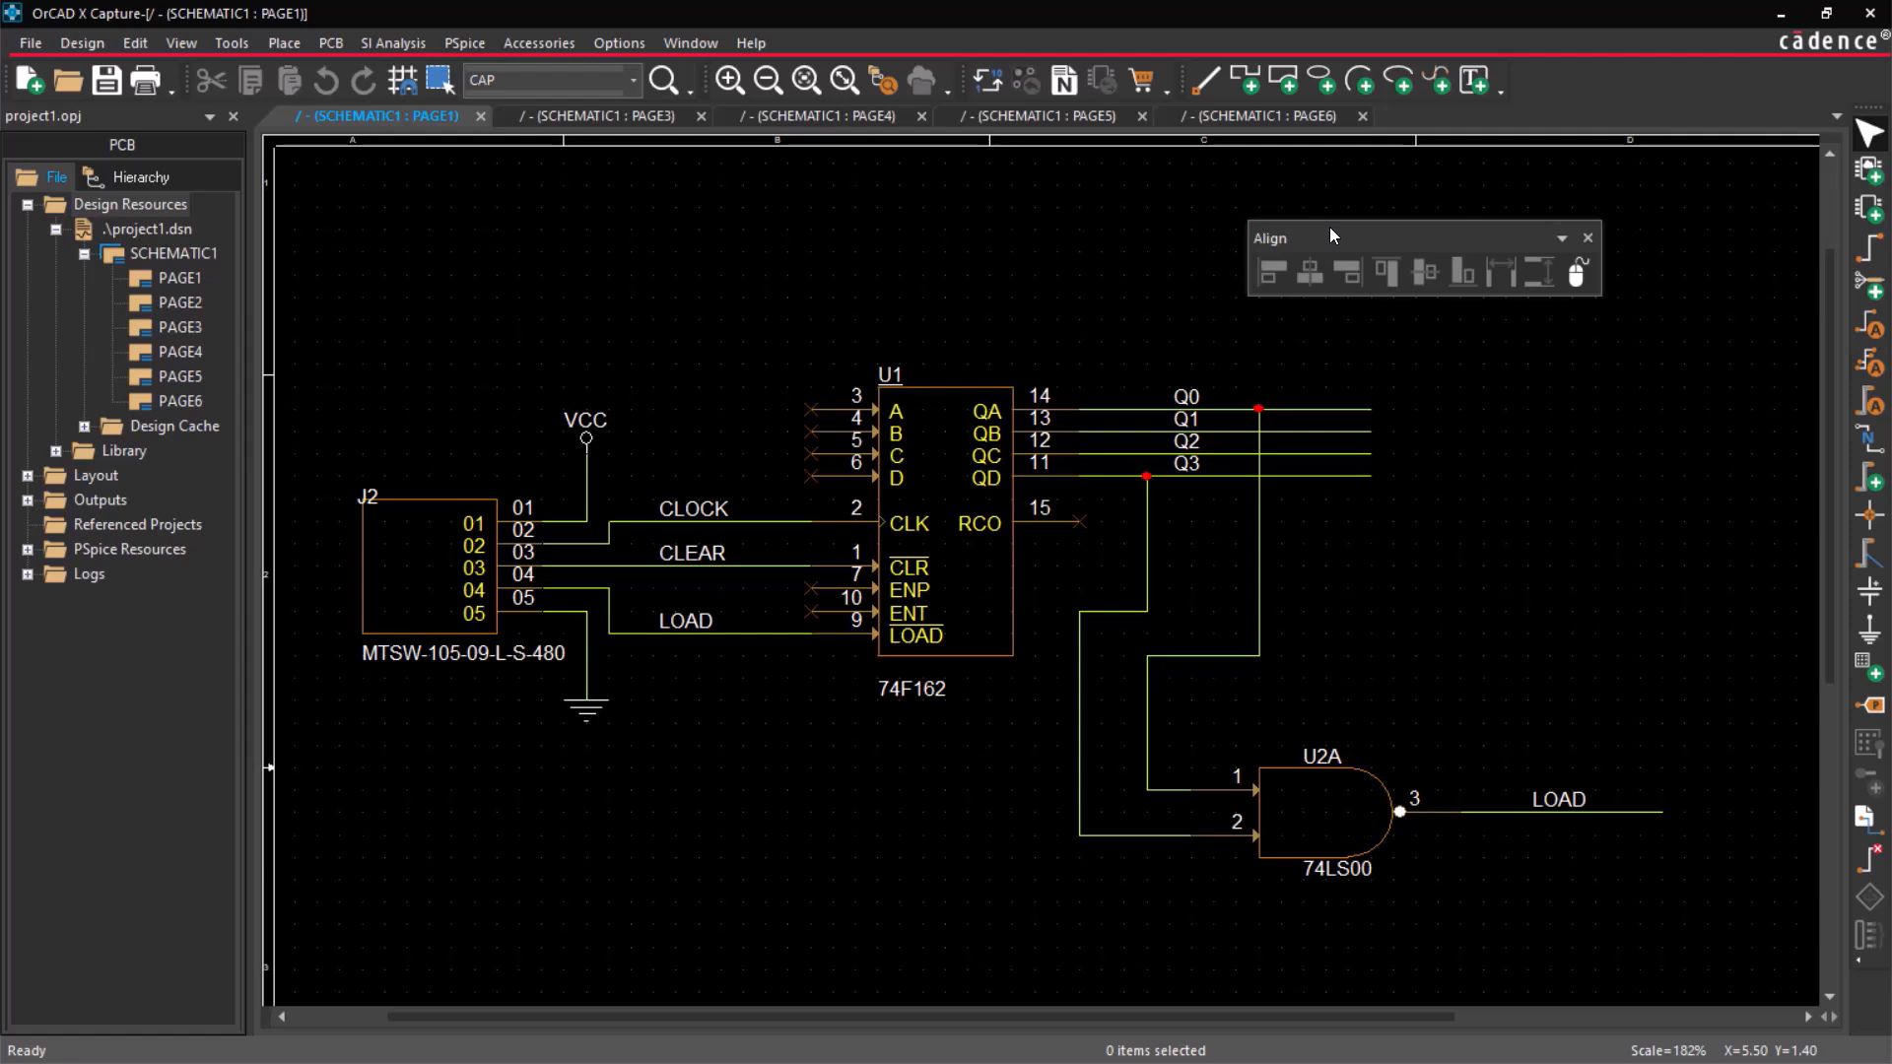
{"action": "left_click_drag", "start_coordinate": [1328, 233], "coordinate": [1232, 219]}
{"action": "left_click_drag", "start_coordinate": [1558, 75], "coordinate": [1560, 79]}
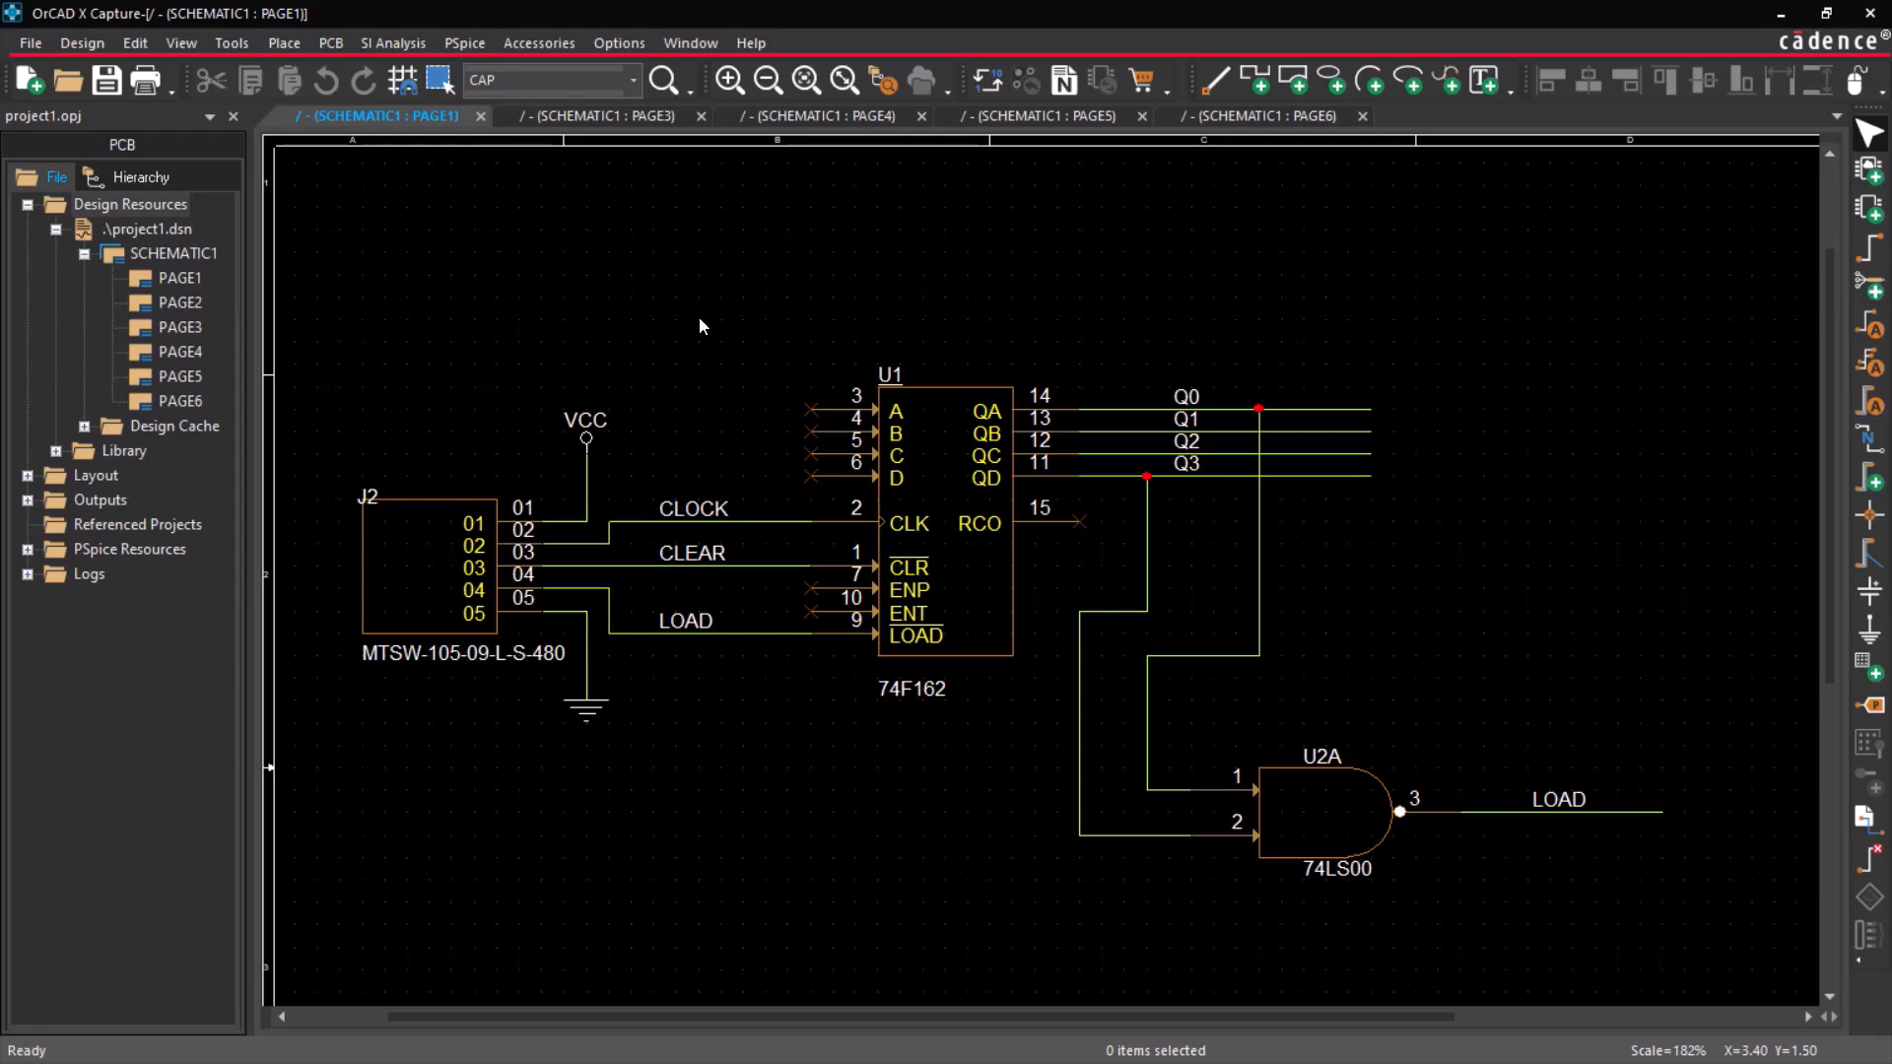
{"action": "left_click", "coordinate": [135, 42]}
{"action": "mouse_move", "coordinate": [300, 918]}
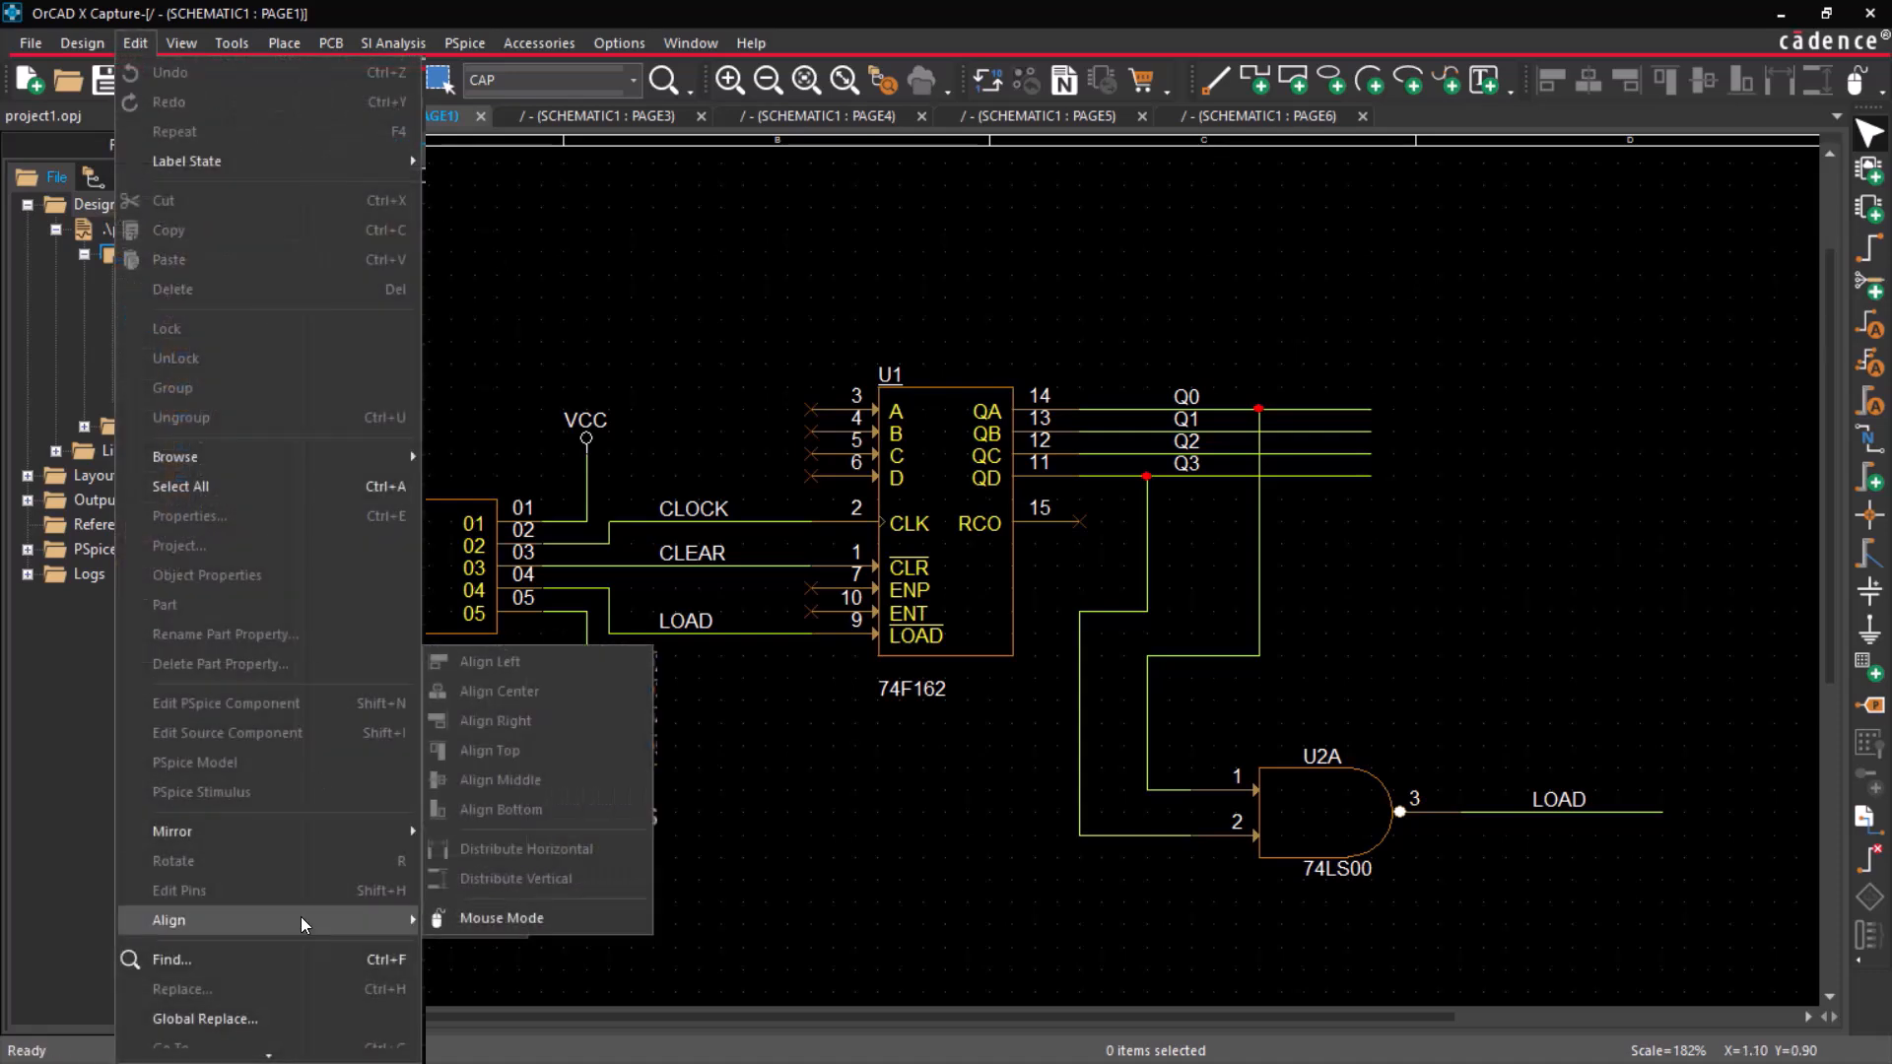
{"action": "left_click", "coordinate": [631, 921]}
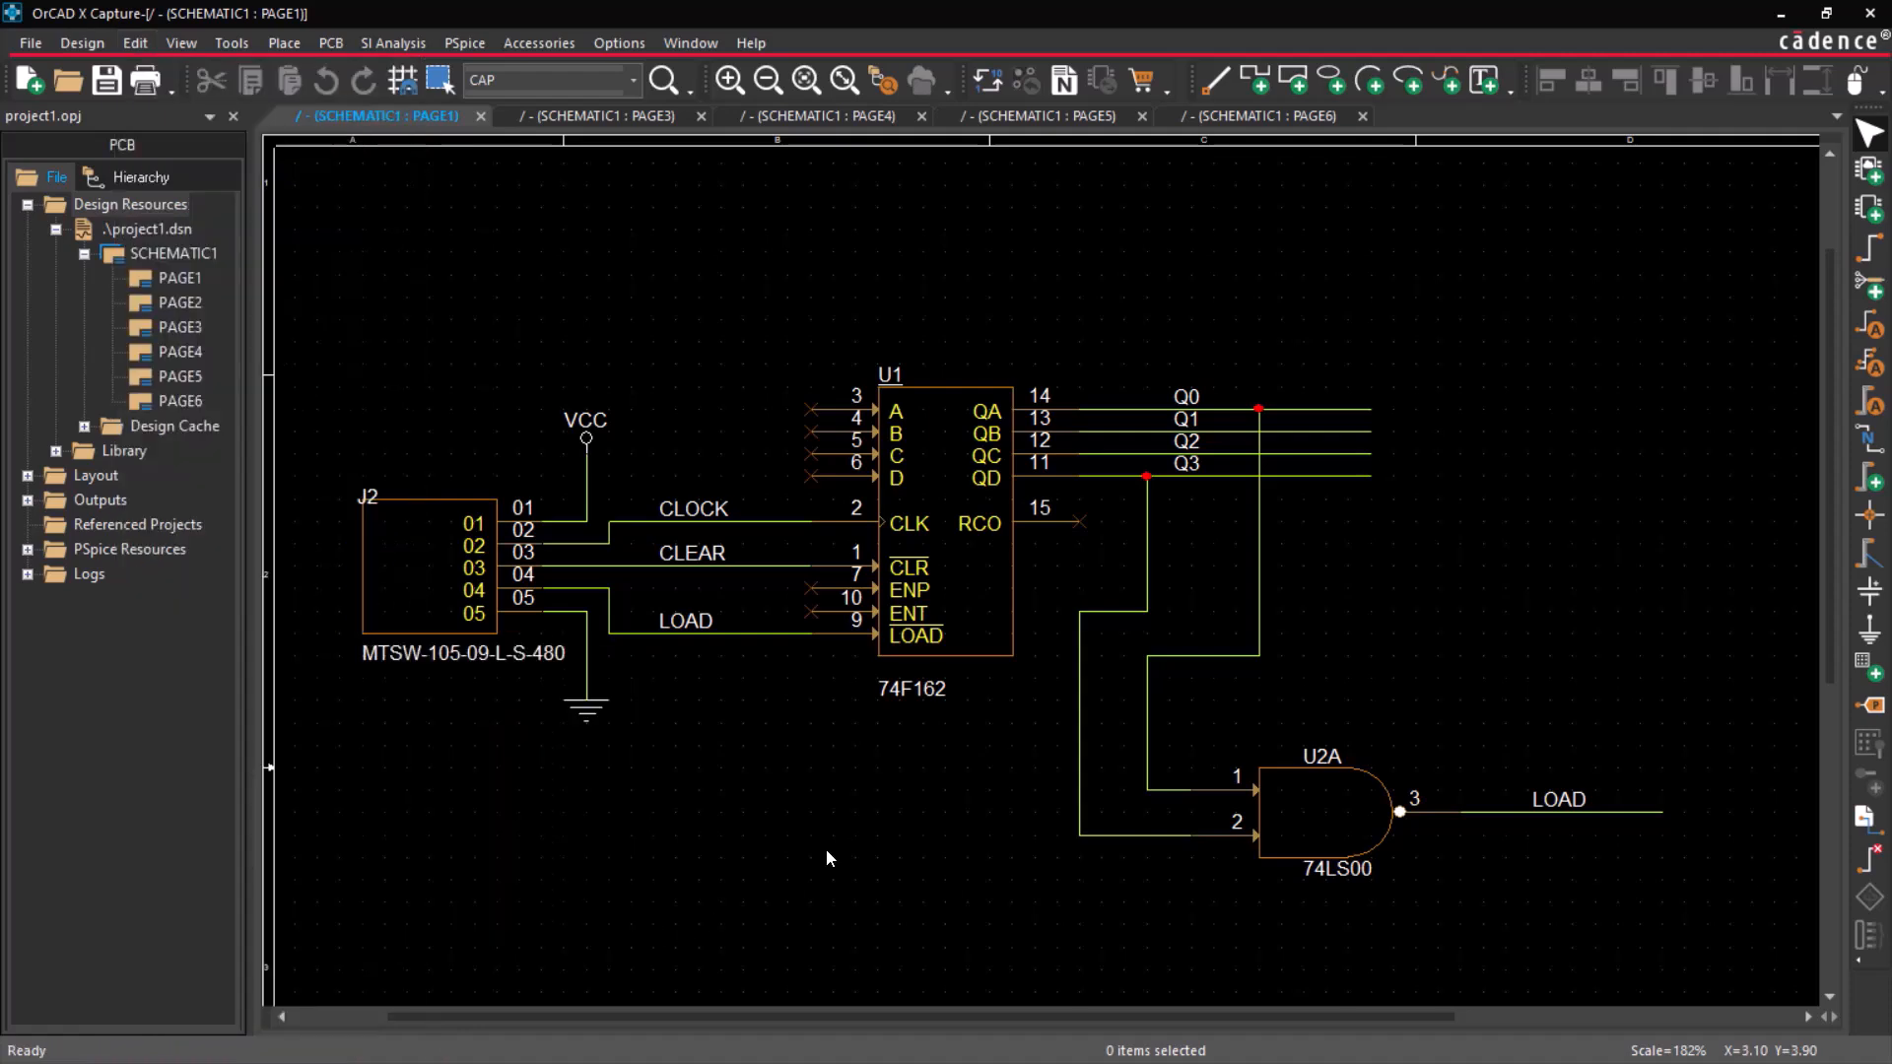
Switch to schematic PAGE4 and limit its selection filter to Parts only.
{"action": "left_click", "coordinate": [806, 116]}
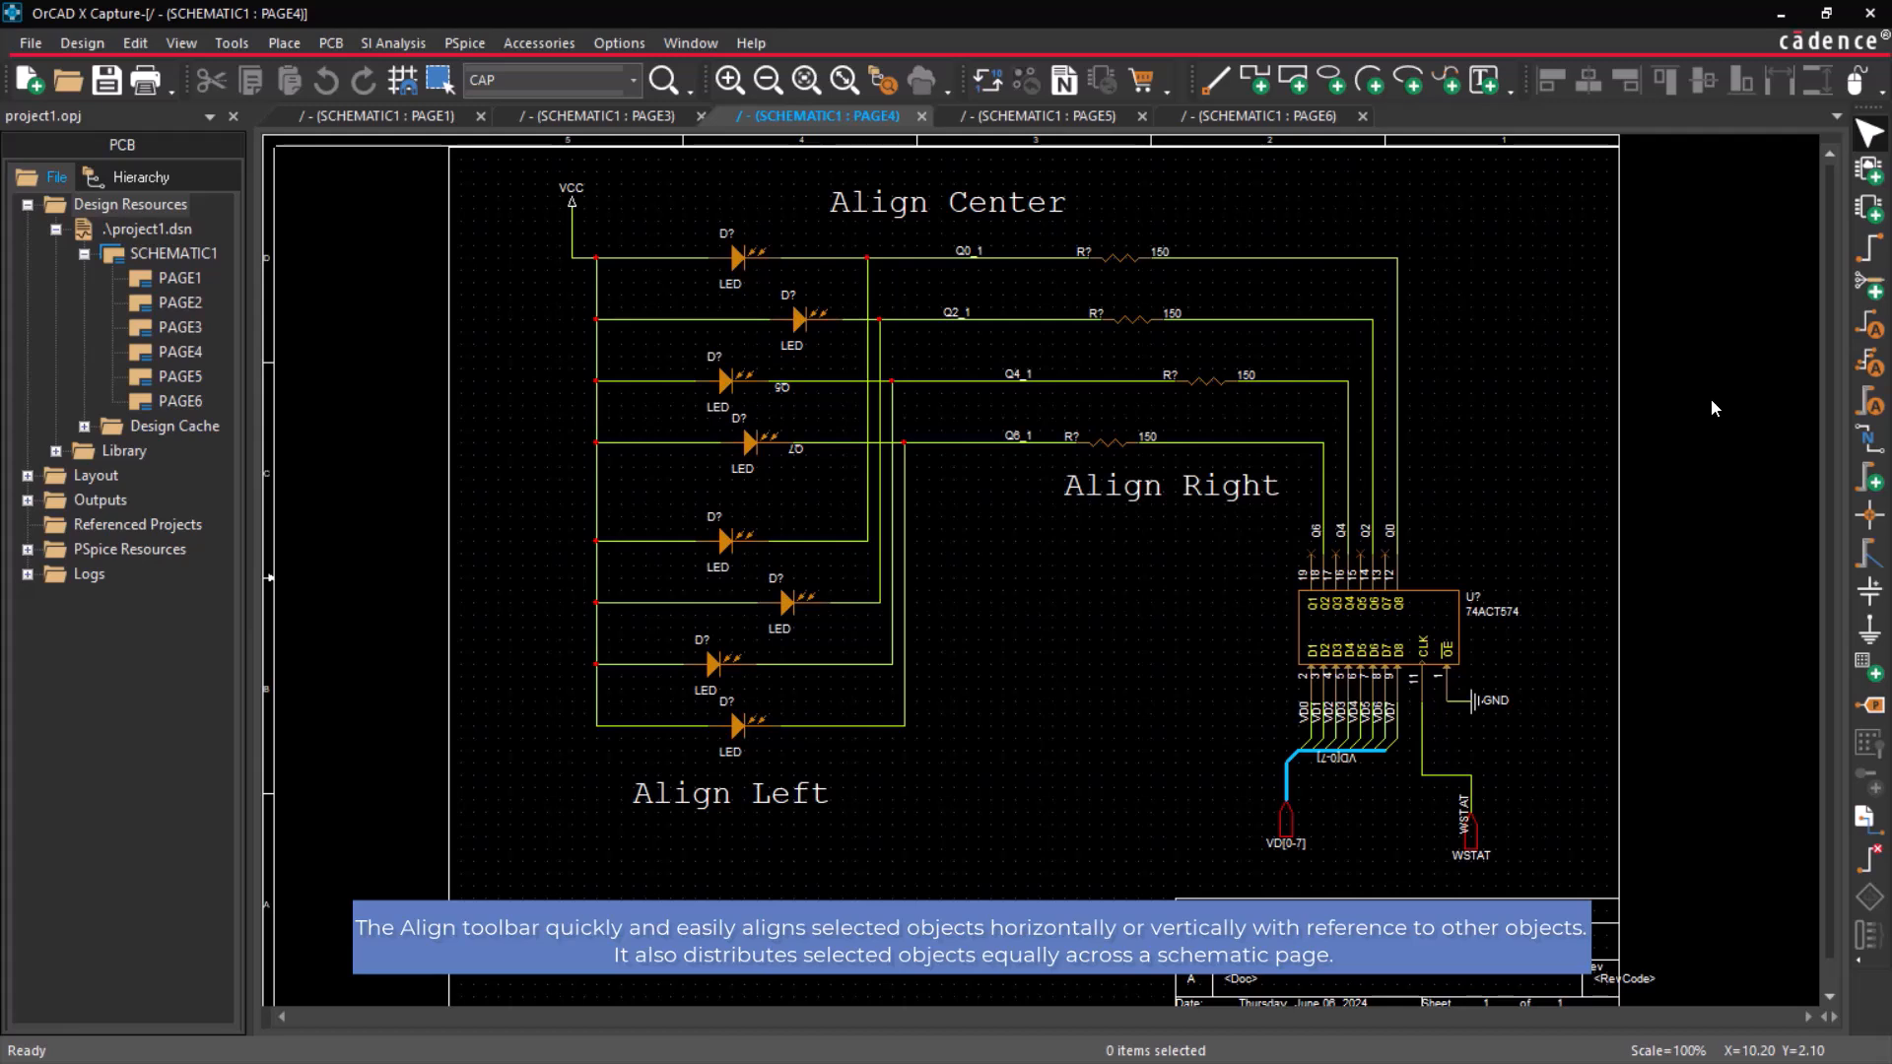
{"action": "right_click", "coordinate": [1495, 265]}
{"action": "left_click", "coordinate": [1588, 335]}
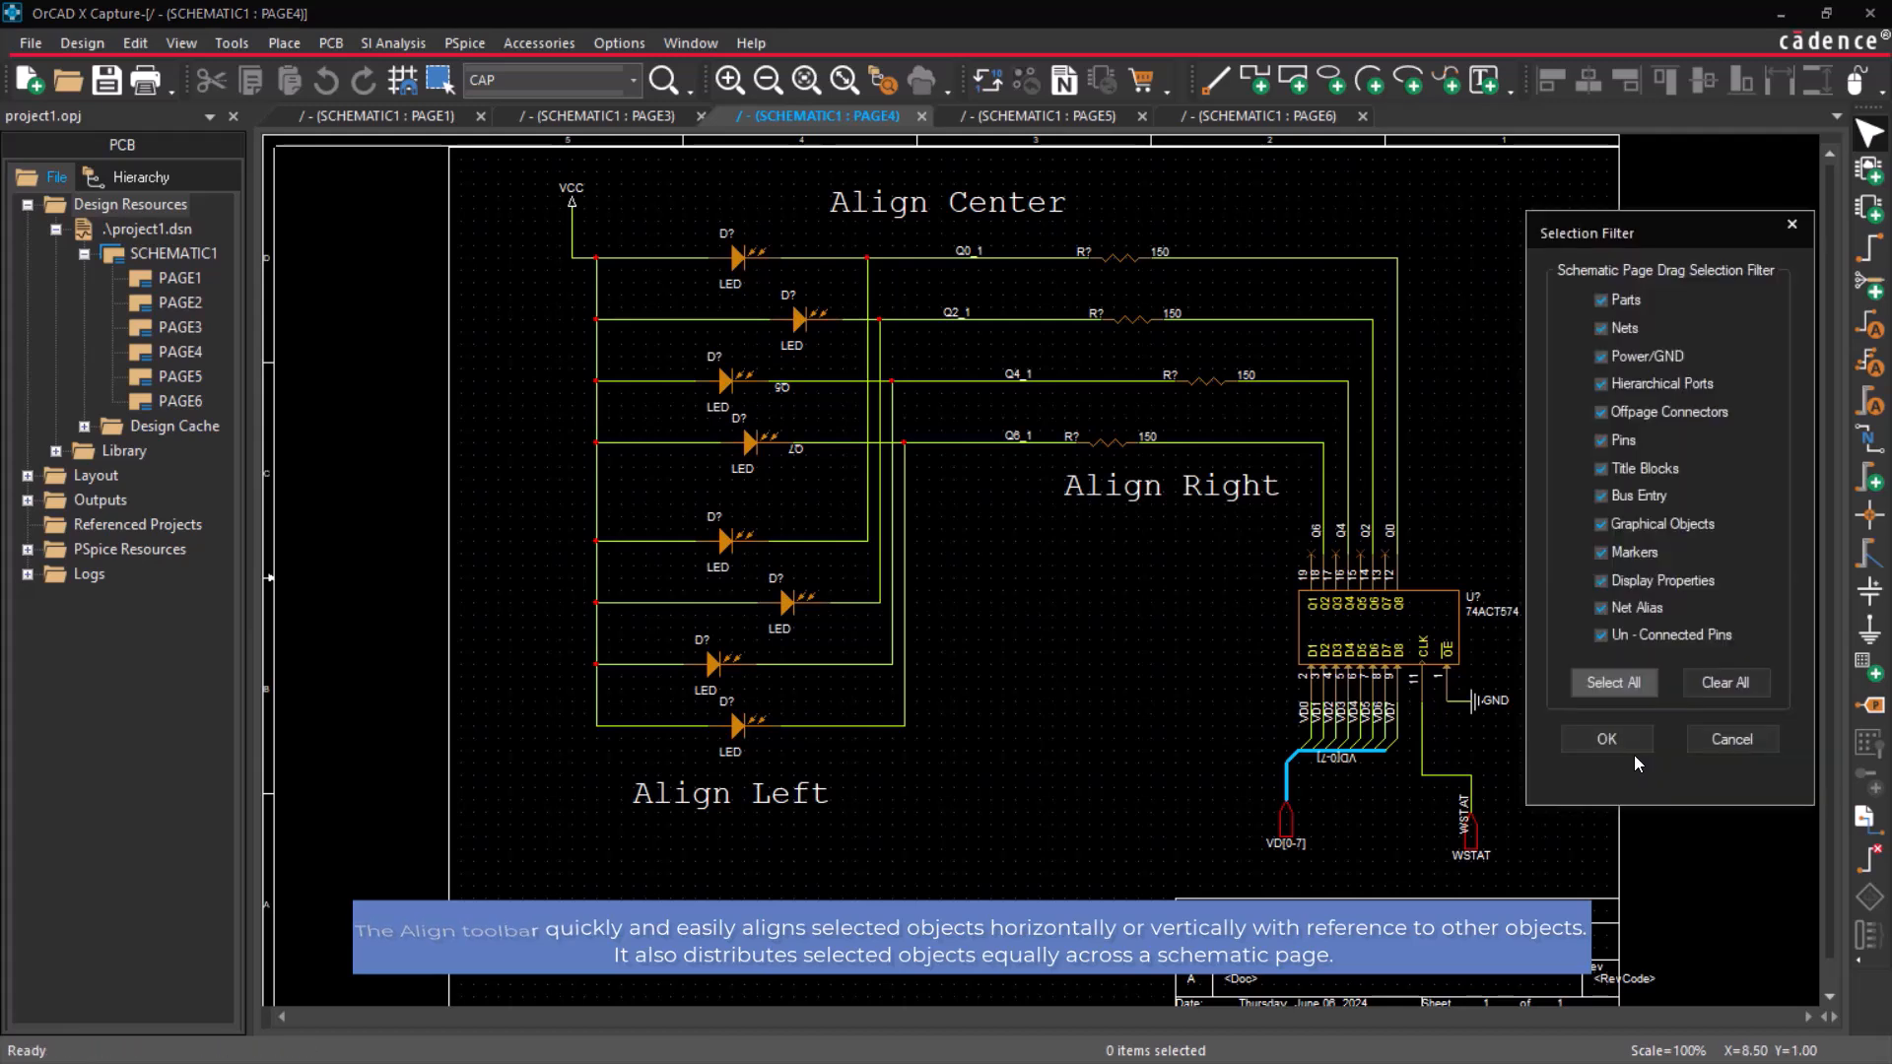
{"action": "left_click", "coordinate": [1730, 688]}
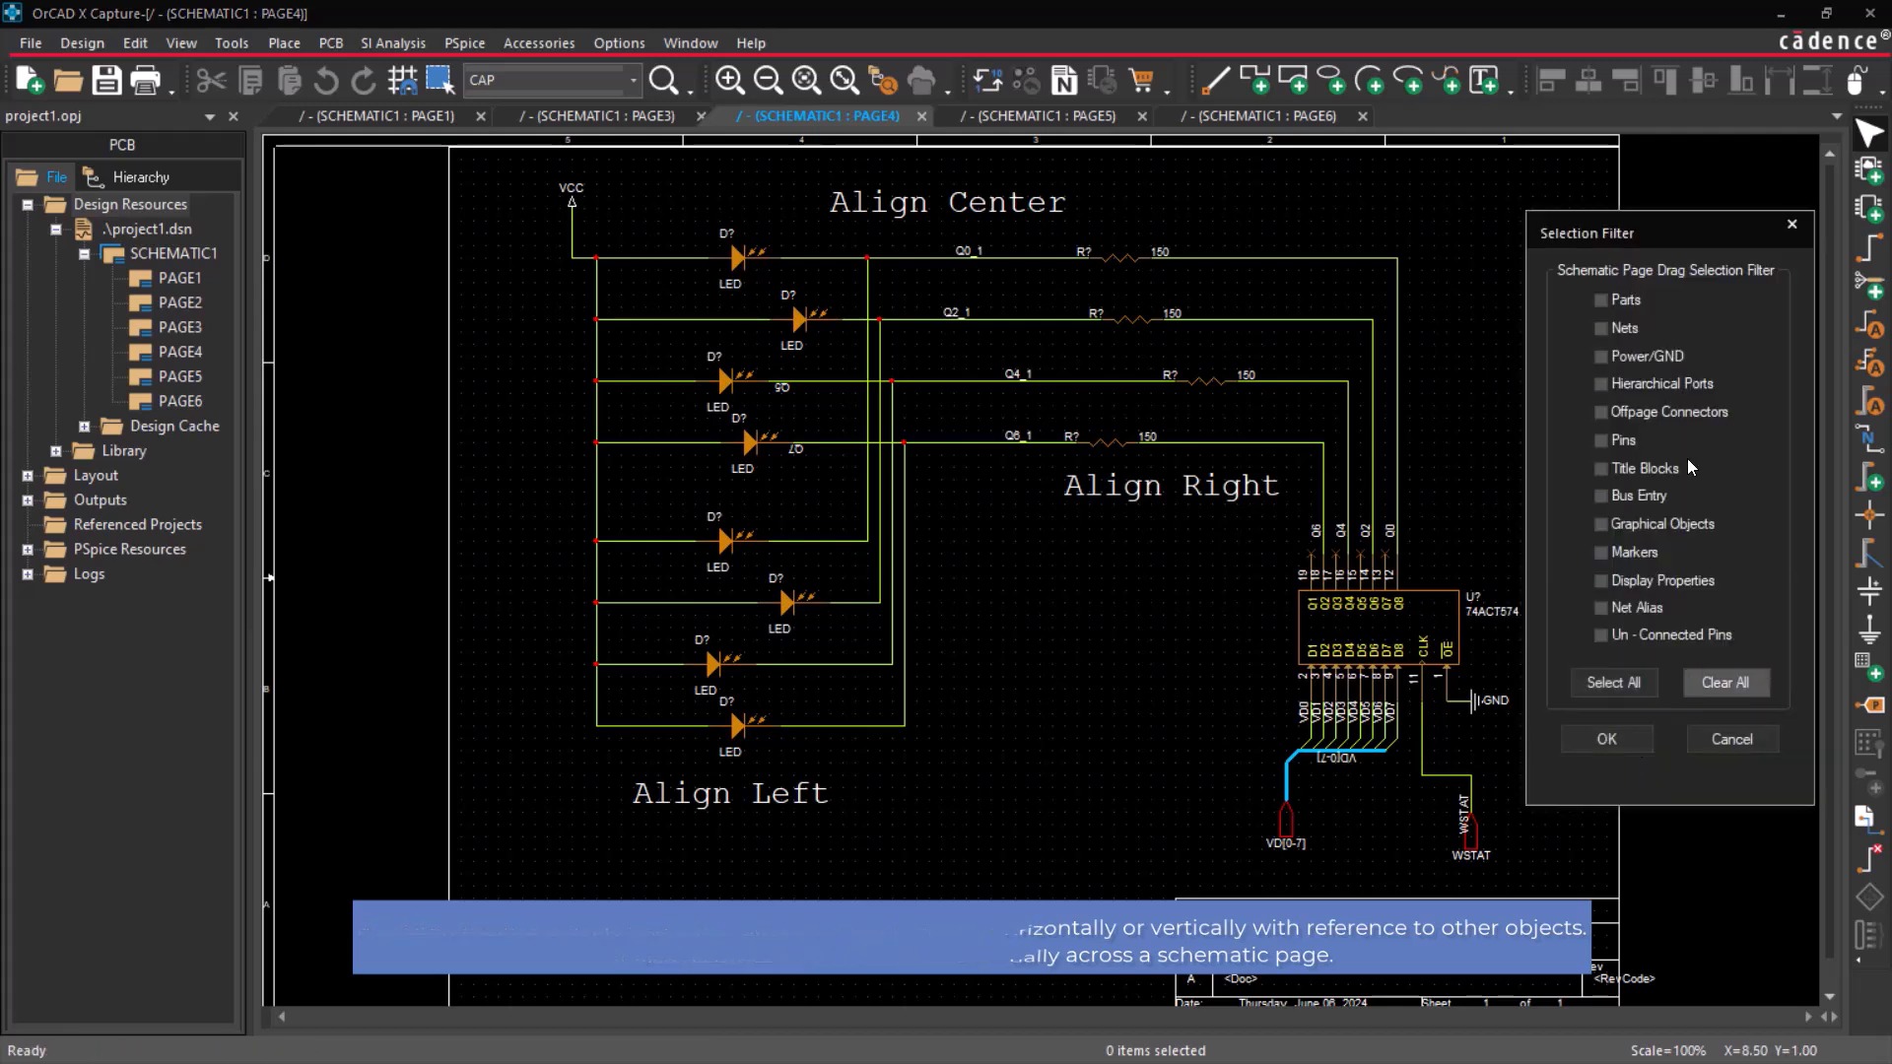
{"action": "left_click", "coordinate": [1602, 302]}
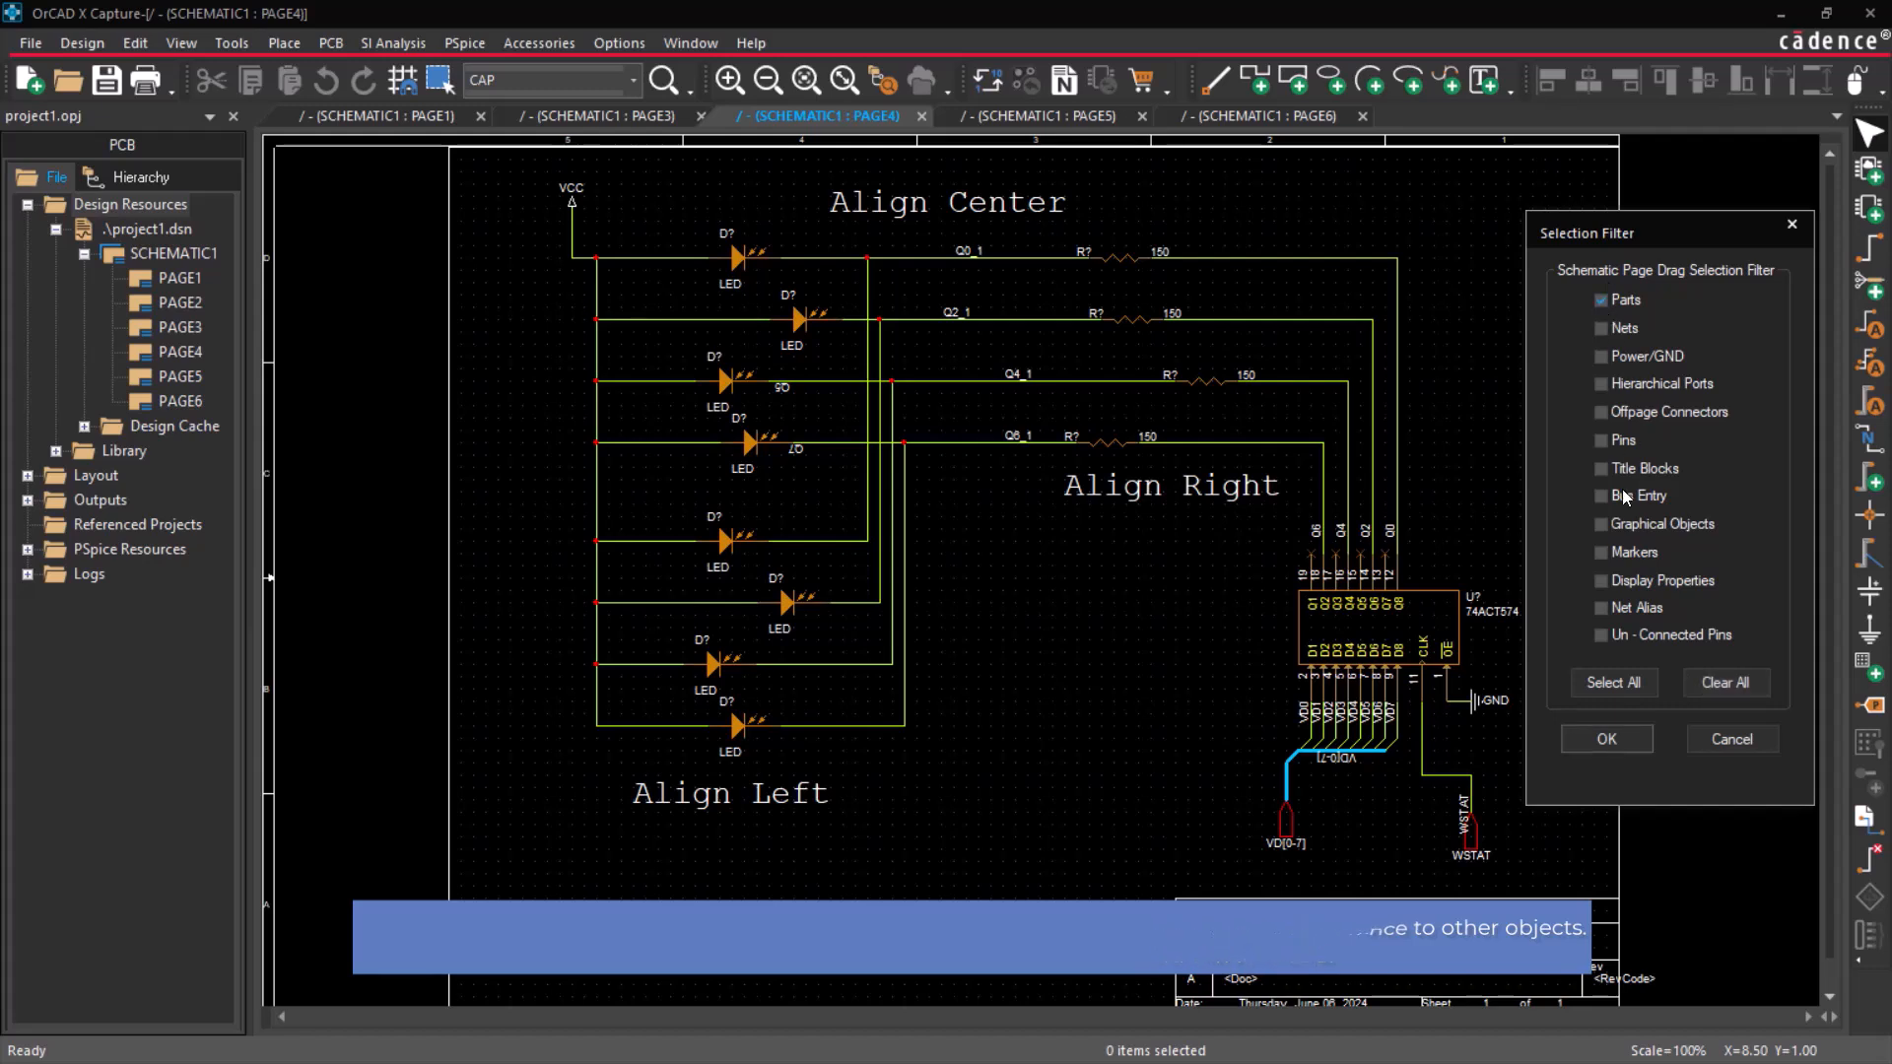
{"action": "left_click", "coordinate": [1628, 746]}
Move the third LED of the lower group further left and left-align all eight LEDs to it.
{"action": "left_click", "coordinate": [683, 665]}
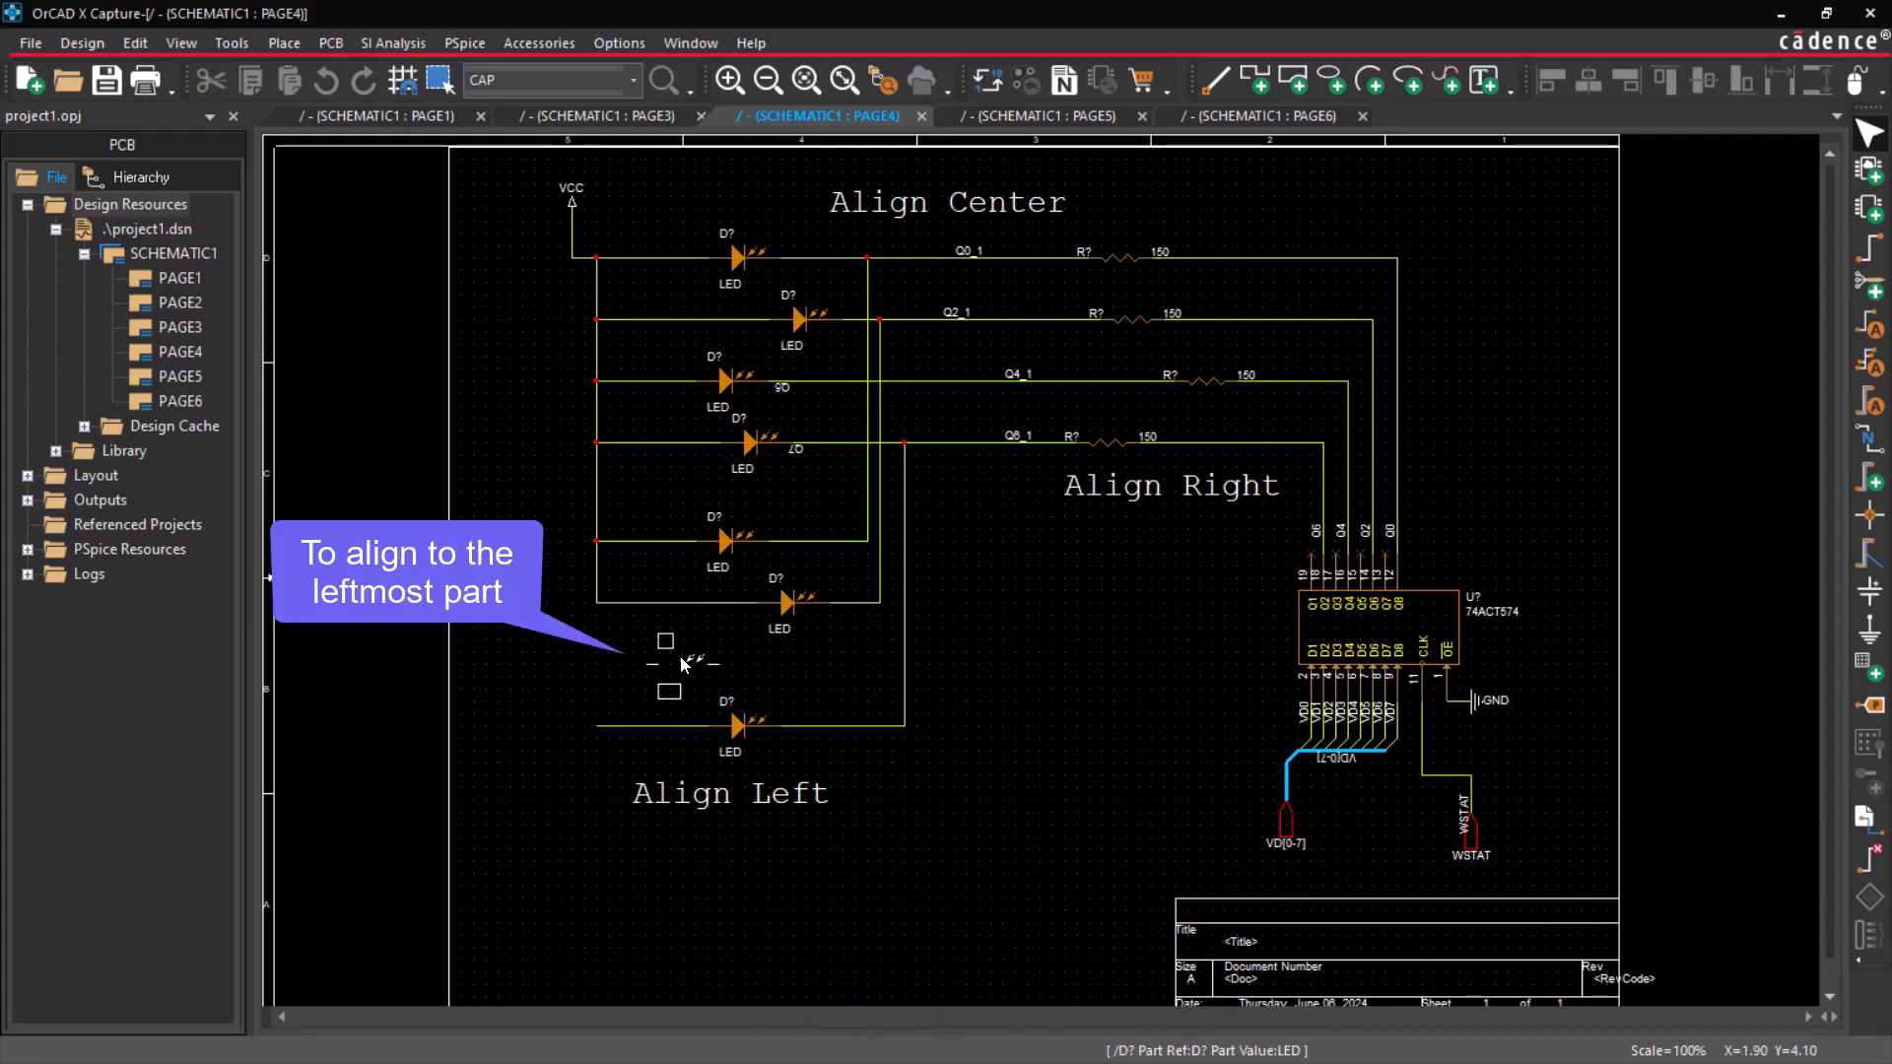
{"action": "left_click_drag", "start_coordinate": [616, 198], "coordinate": [848, 765]}
{"action": "left_click", "coordinate": [1550, 89]}
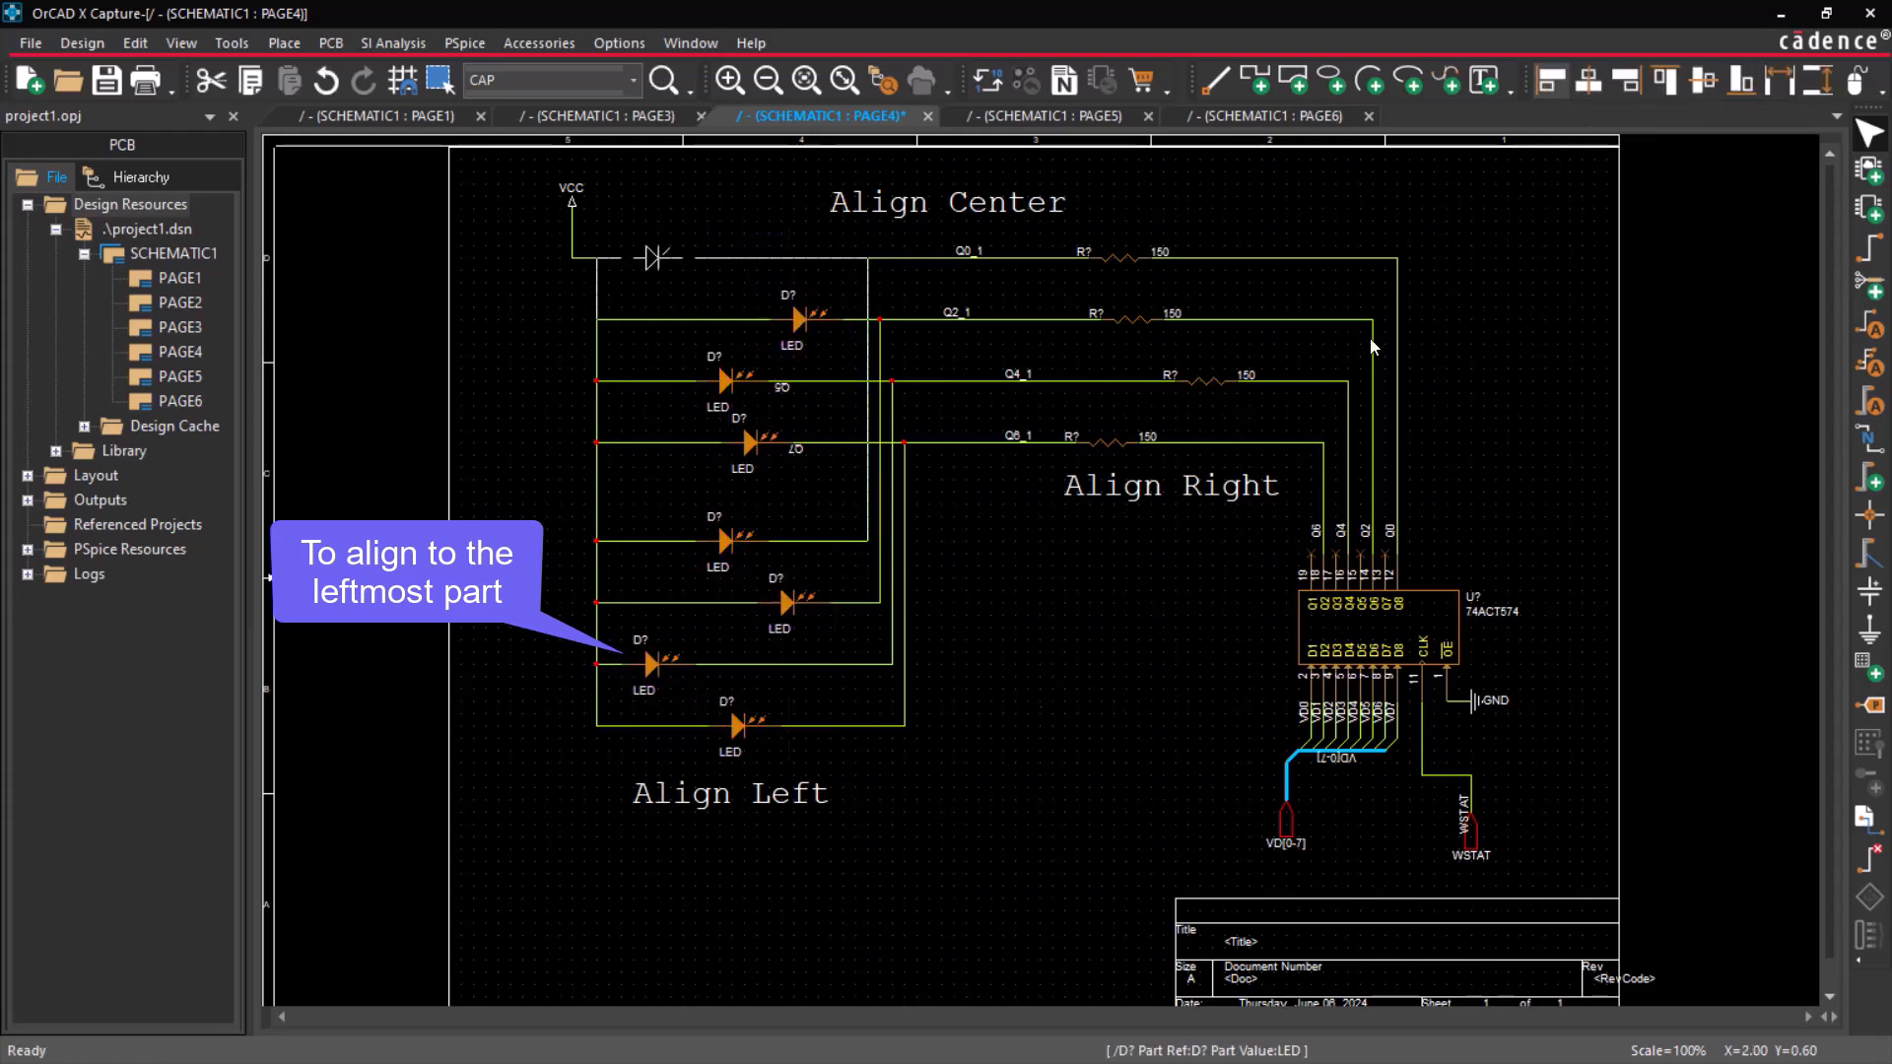
{"action": "scroll", "coordinate": [1041, 694], "scroll_direction": "down", "scroll_amount": 1}
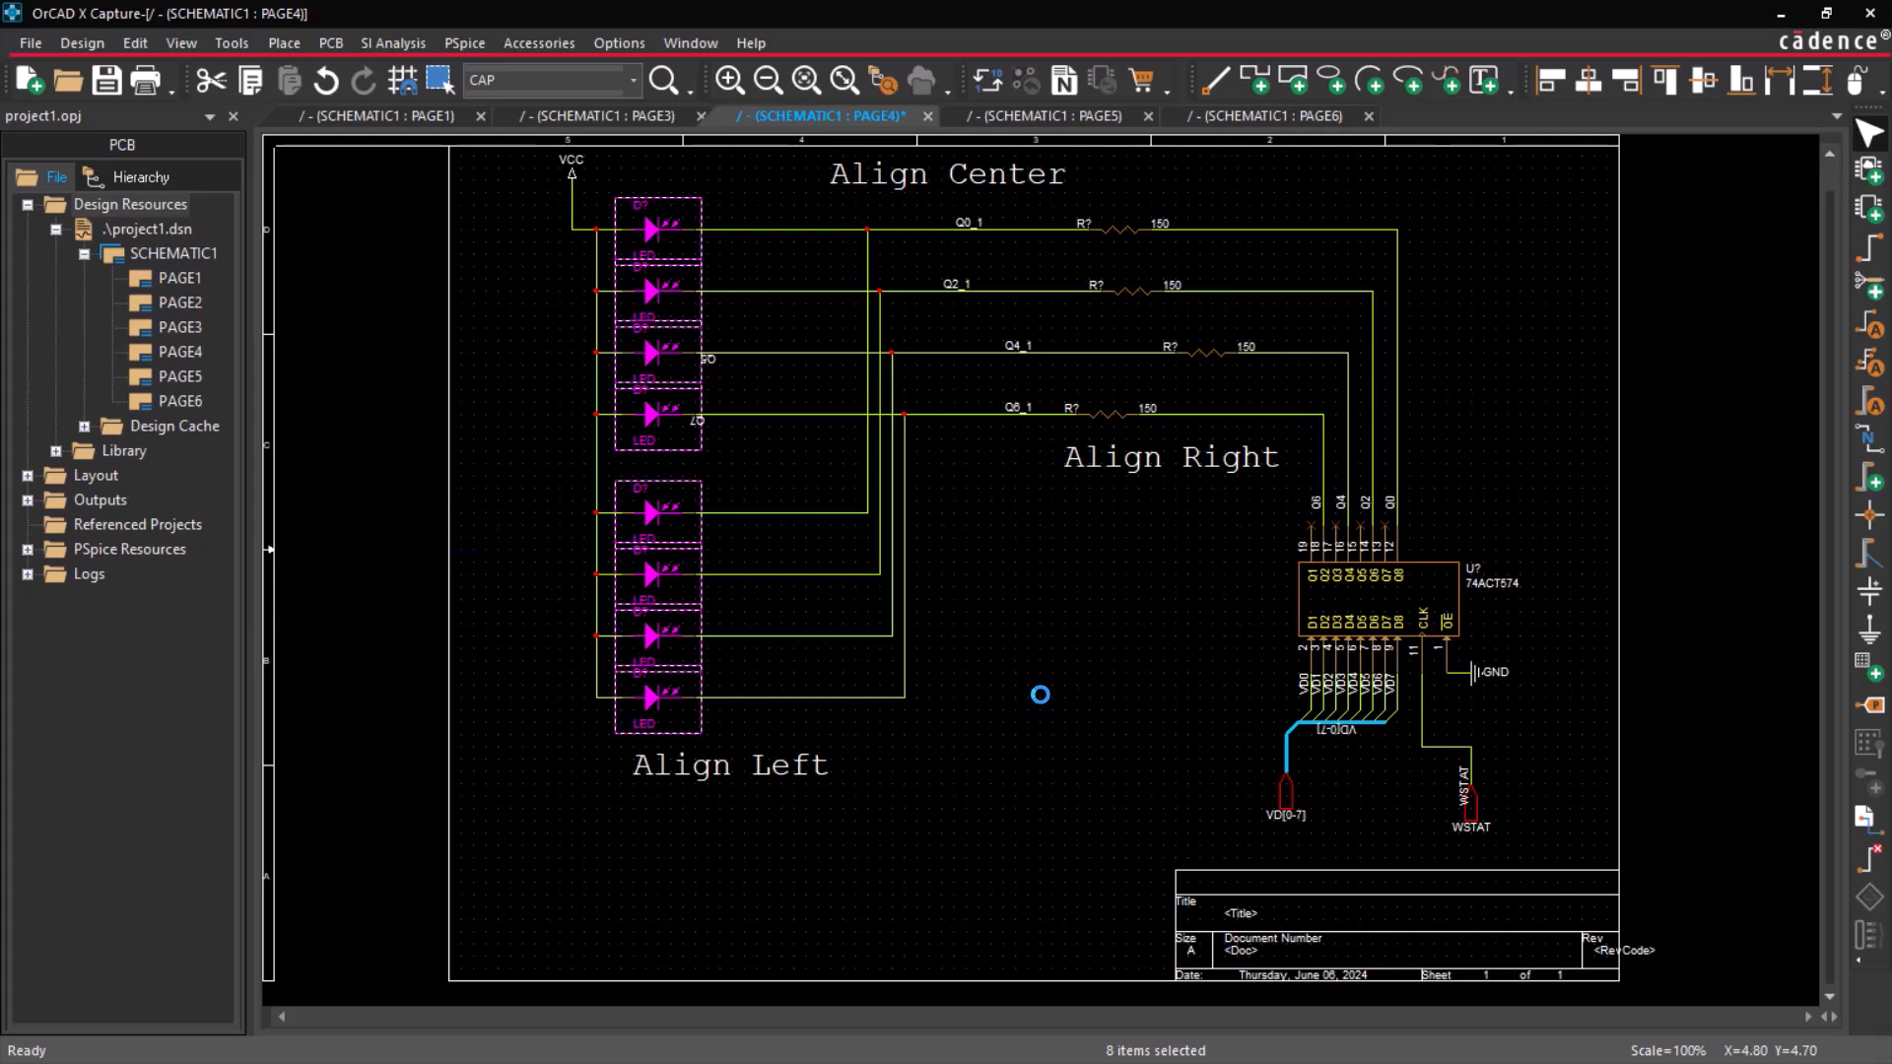
{"action": "left_click", "coordinate": [1041, 695]}
Add Net Alias to the drag selection filter of schematic PAGE4, alongside Parts.
{"action": "right_click", "coordinate": [1534, 217]}
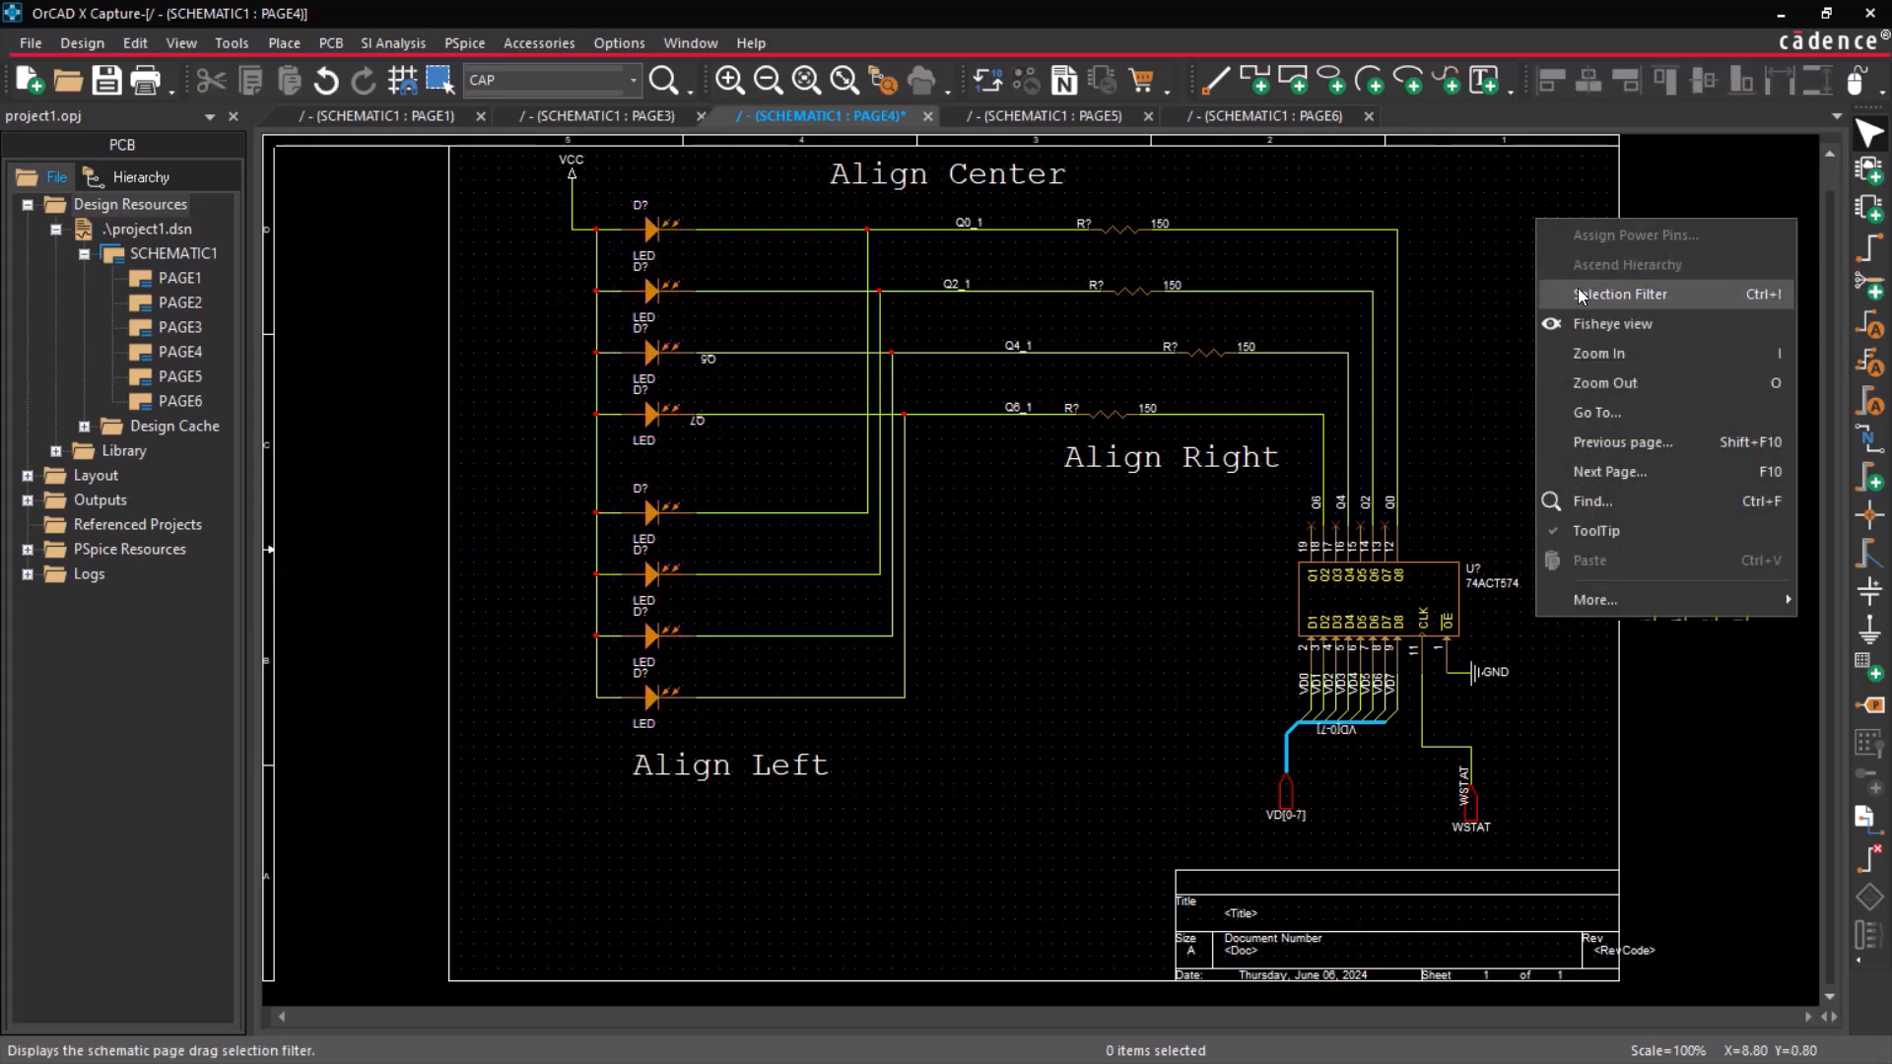
{"action": "left_click", "coordinate": [1596, 287]}
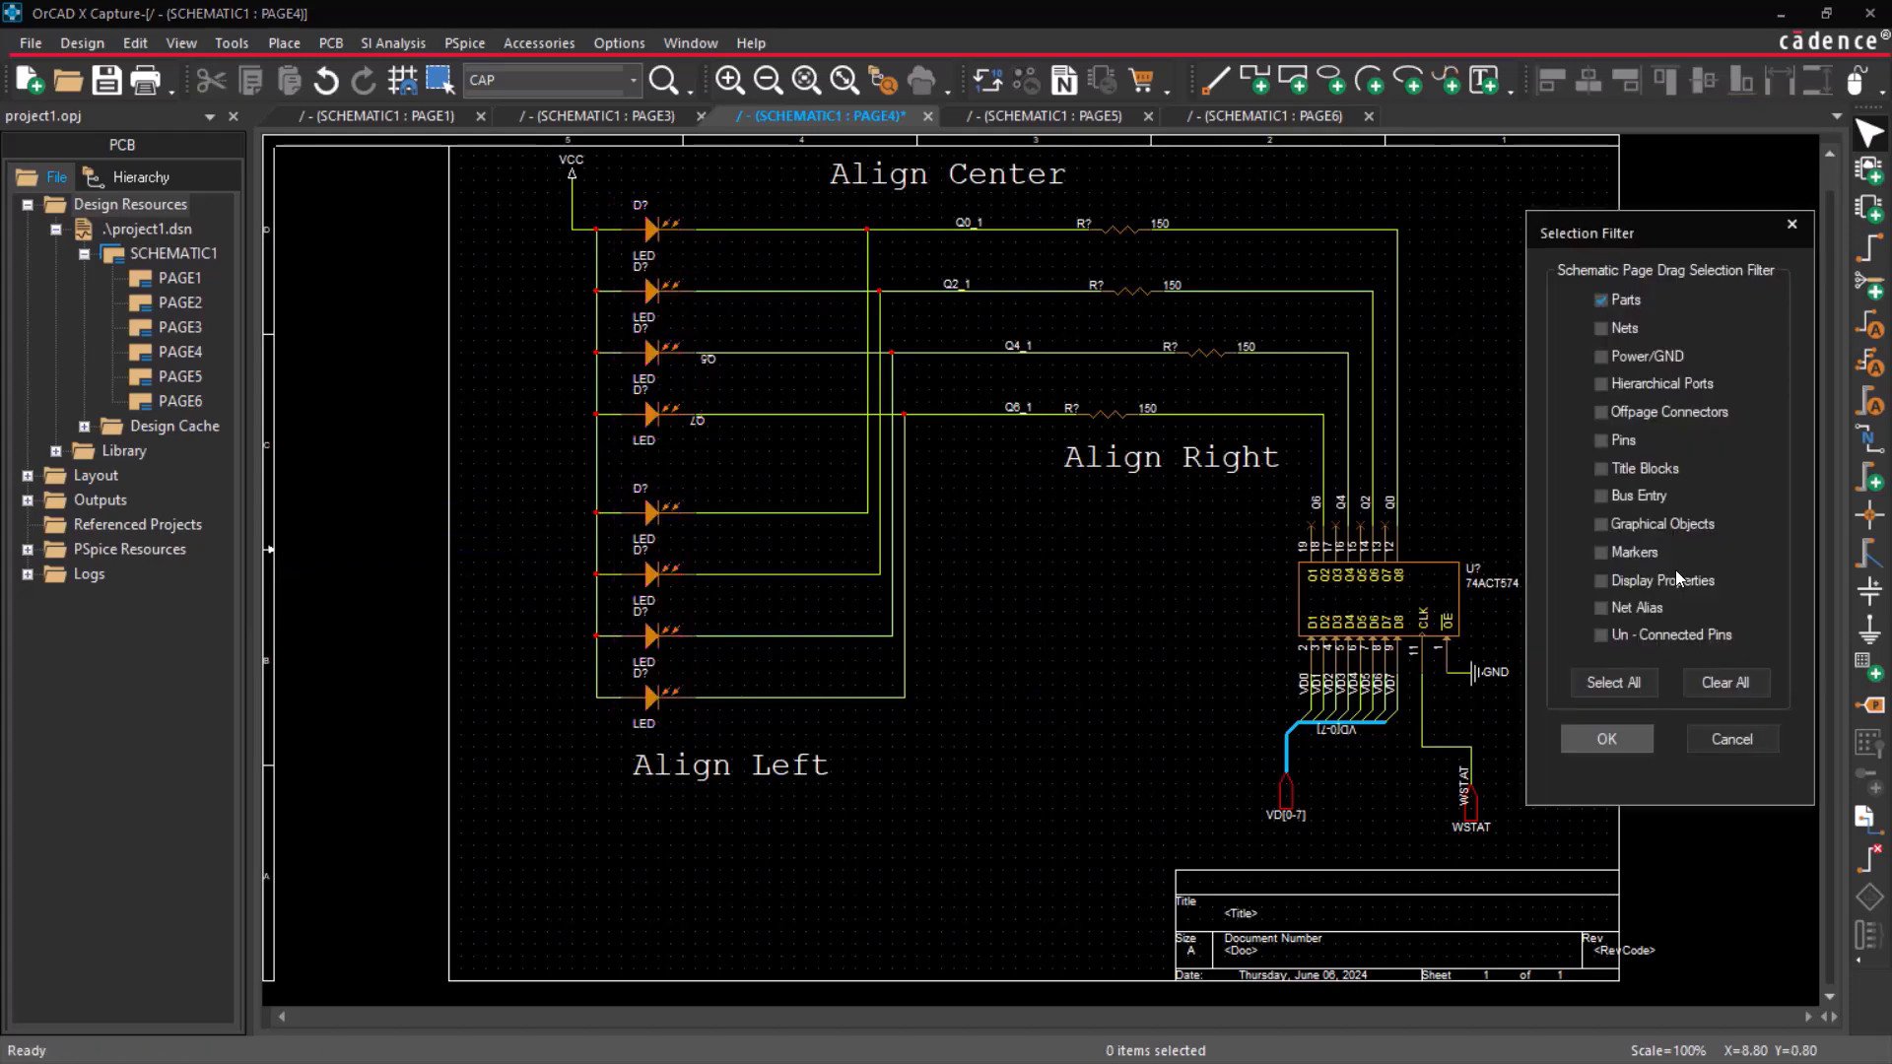
{"action": "left_click", "coordinate": [1612, 739]}
Center-align the net aliases Q0_1, Q2_1, Q4_1 and Q6_1, and right-align the four 150 resistors.
{"action": "left_click_drag", "start_coordinate": [916, 193], "coordinate": [1043, 475]}
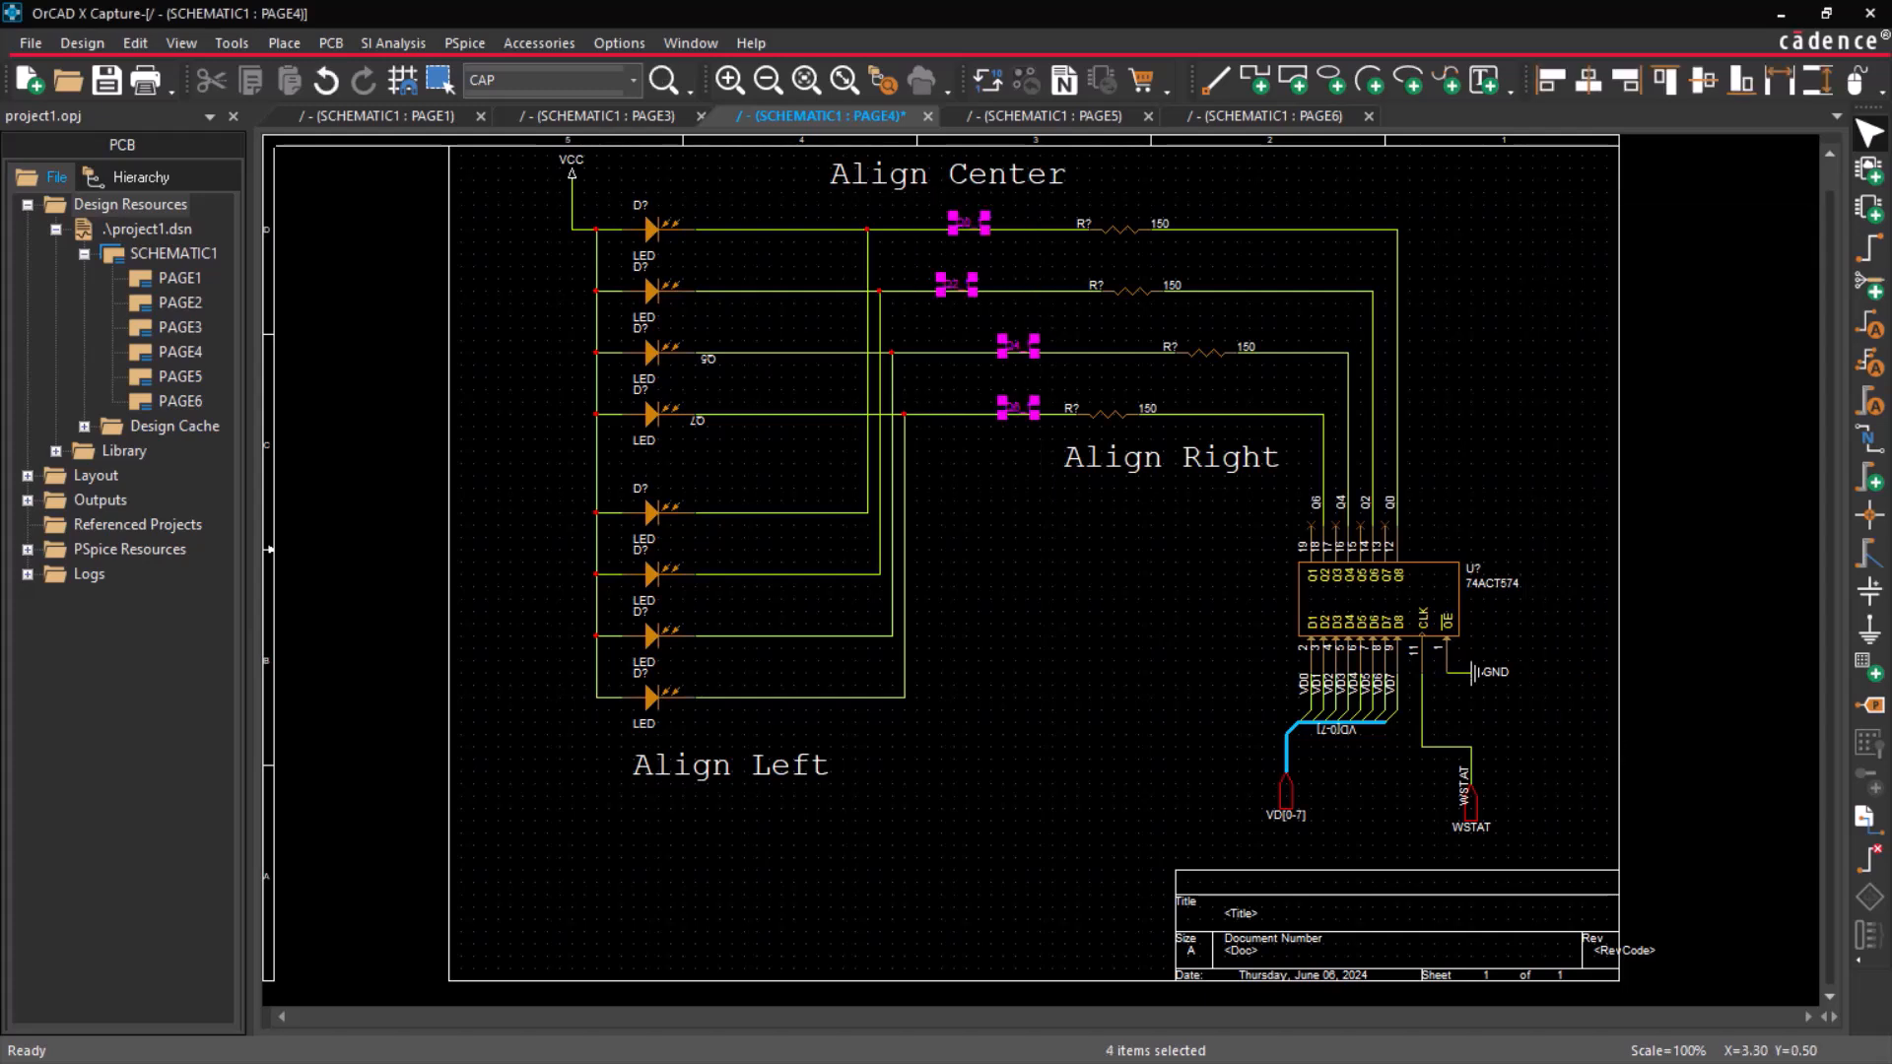
{"action": "left_click", "coordinate": [1583, 89]}
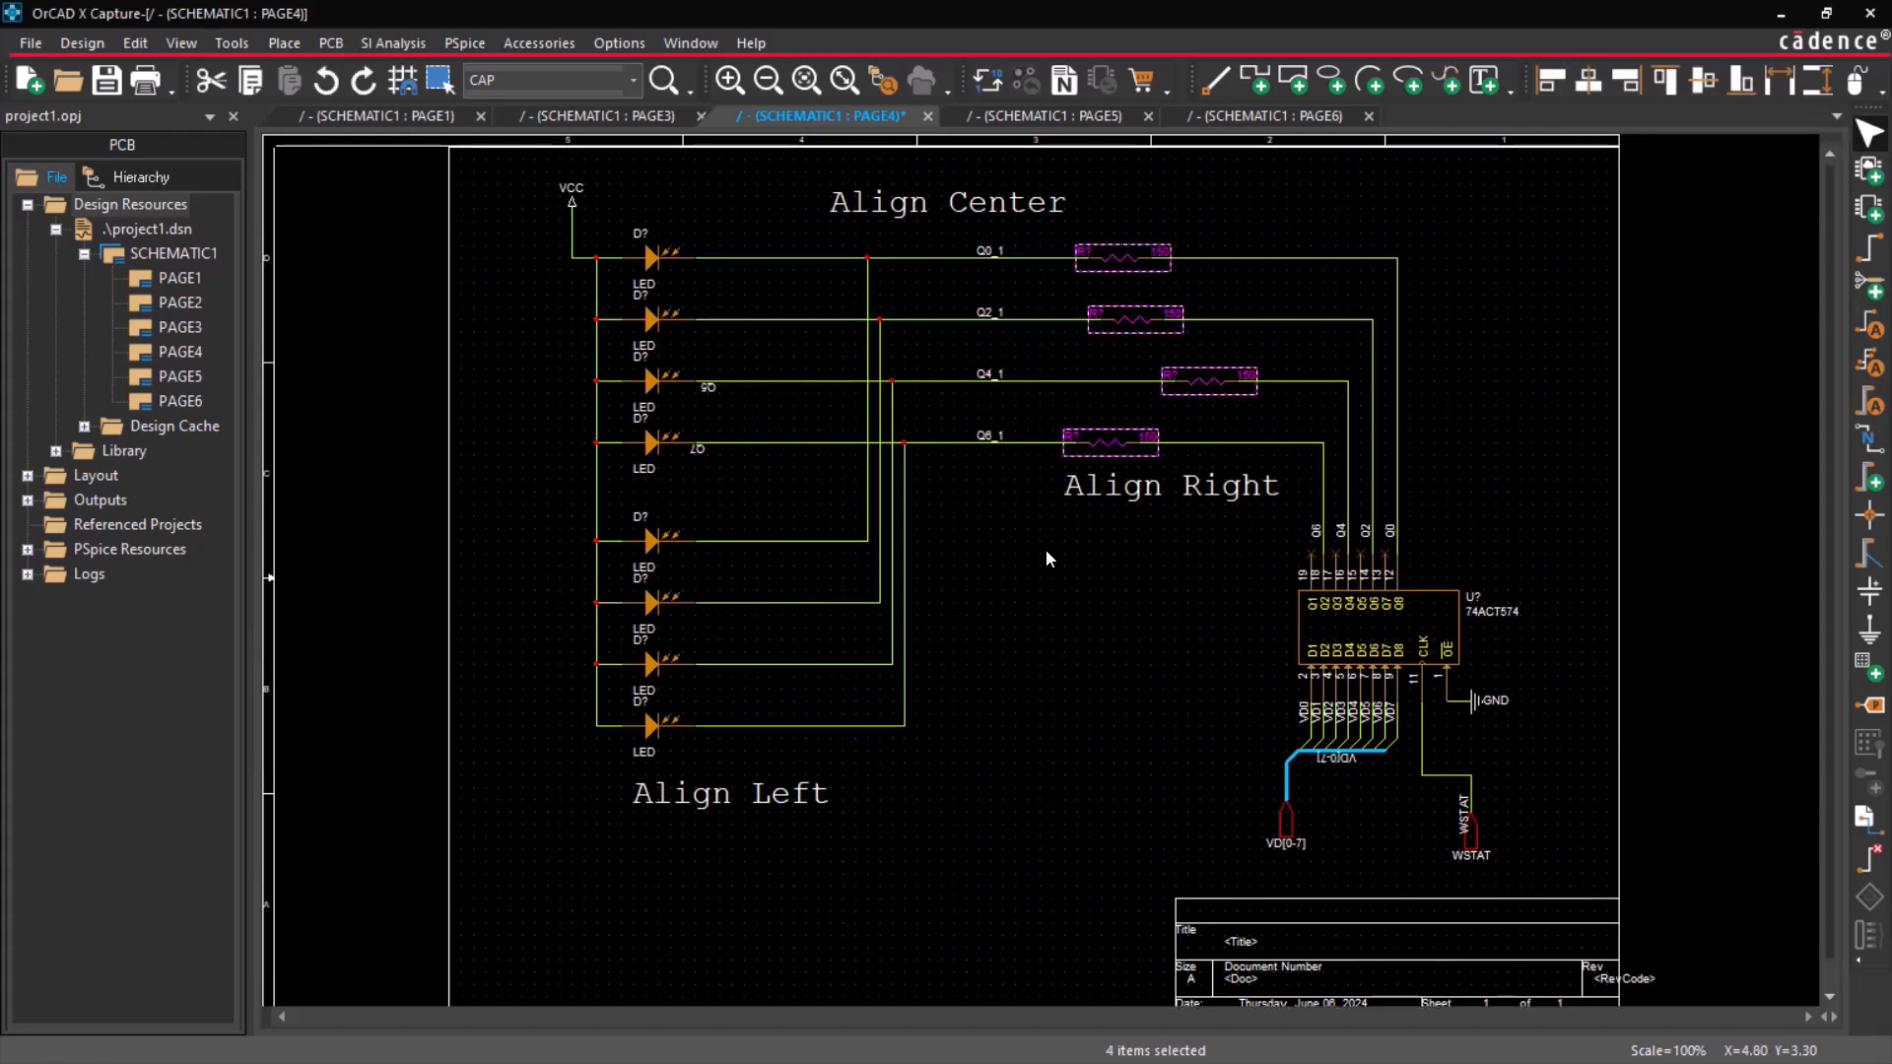
{"action": "left_click", "coordinate": [1627, 82]}
{"action": "left_click", "coordinate": [1559, 327]}
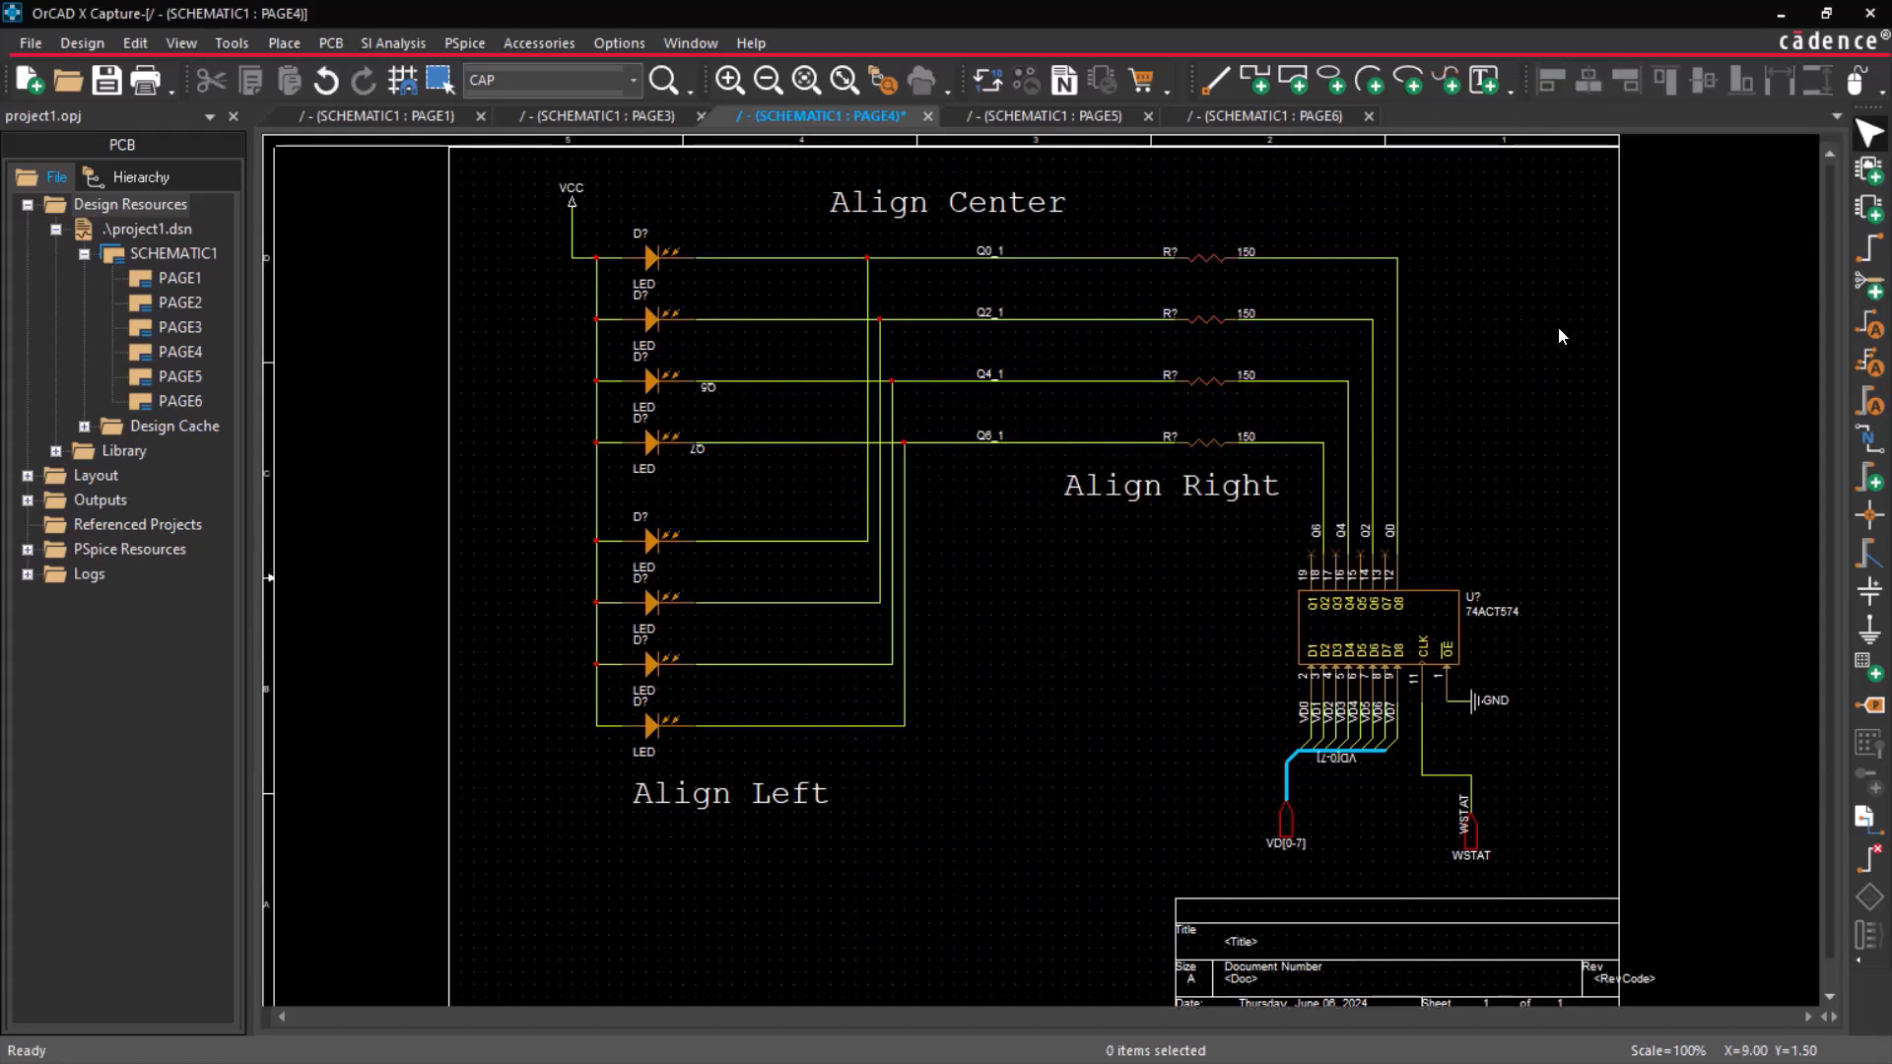
Switch to schematic PAGE3 and top-align the eight 10K resistors in the Align Top circuit.
{"action": "left_click", "coordinate": [606, 115]}
{"action": "right_click_drag", "start_coordinate": [857, 171], "coordinate": [1227, 431]}
{"action": "left_click_drag", "start_coordinate": [529, 338], "coordinate": [1574, 767]}
{"action": "left_click", "coordinate": [1665, 83]}
{"action": "left_click", "coordinate": [1421, 546]}
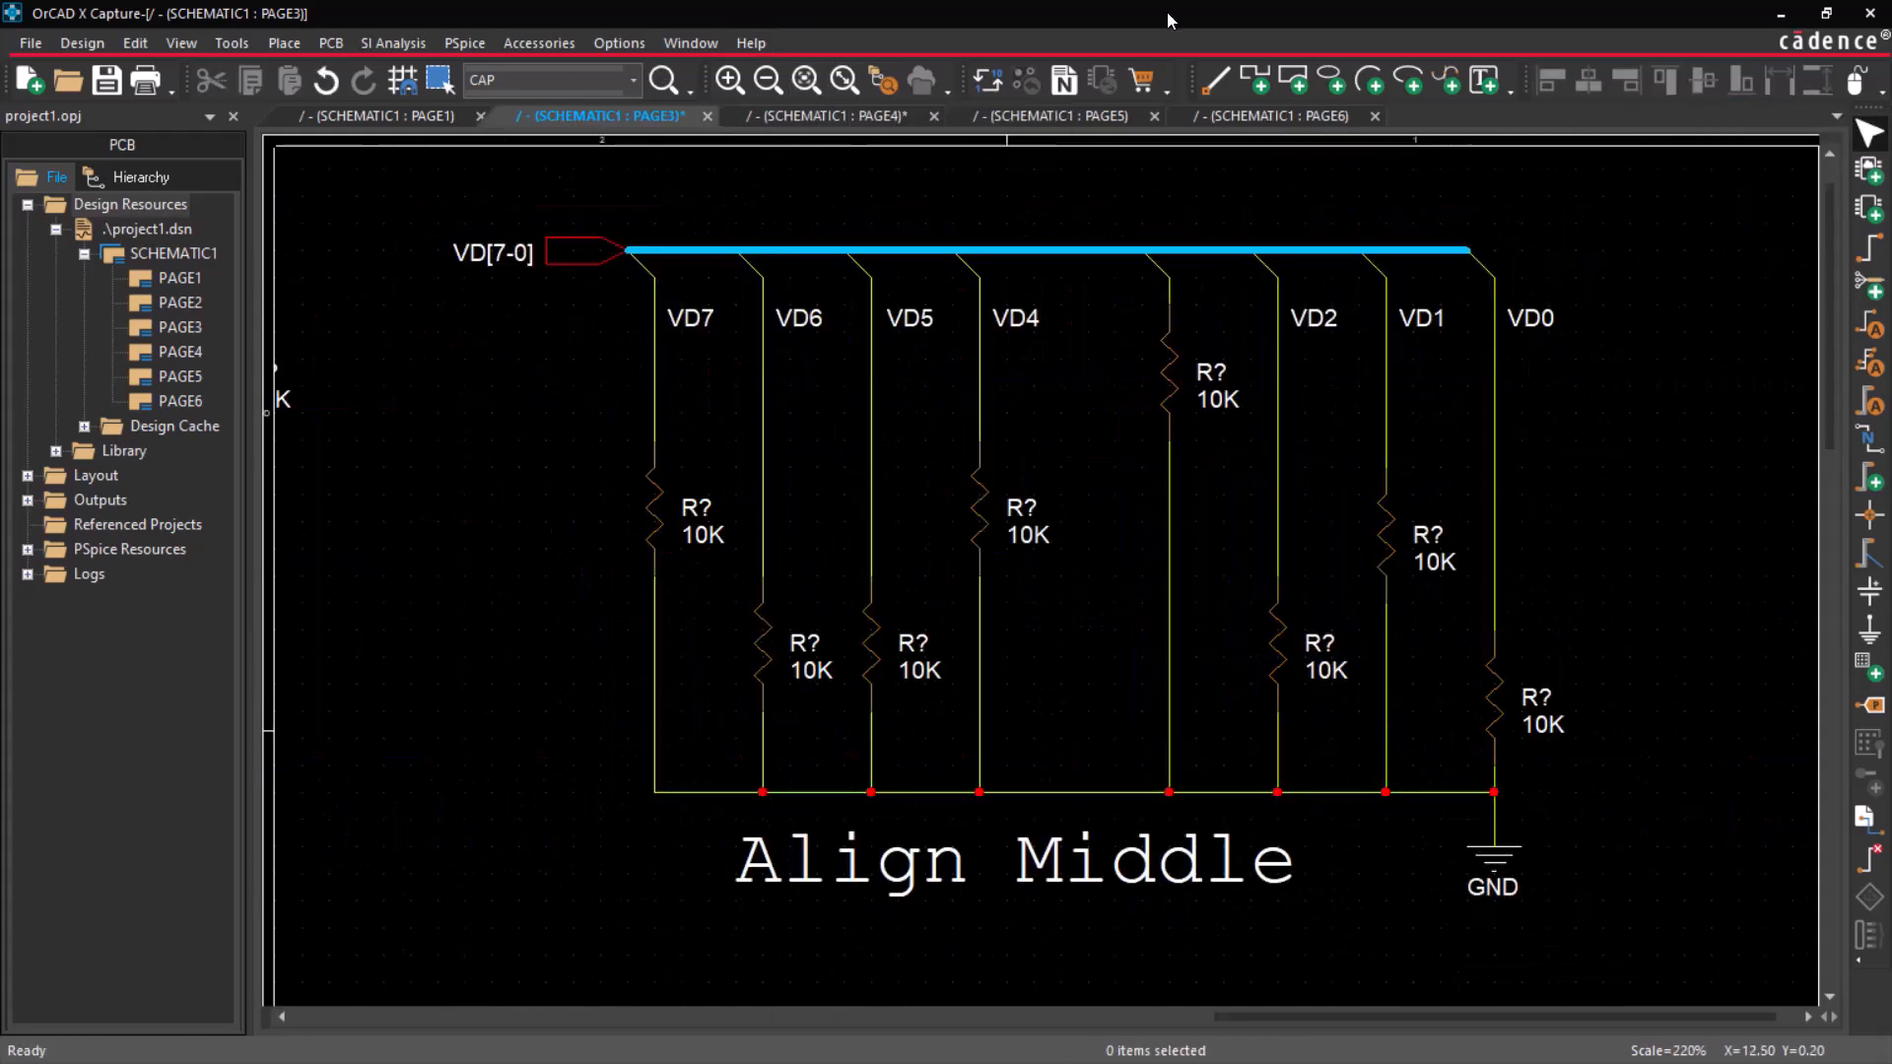
Middle-align the eight 10K resistors in the Align Middle circuit.
{"action": "left_click_drag", "start_coordinate": [606, 271], "coordinate": [1636, 731]}
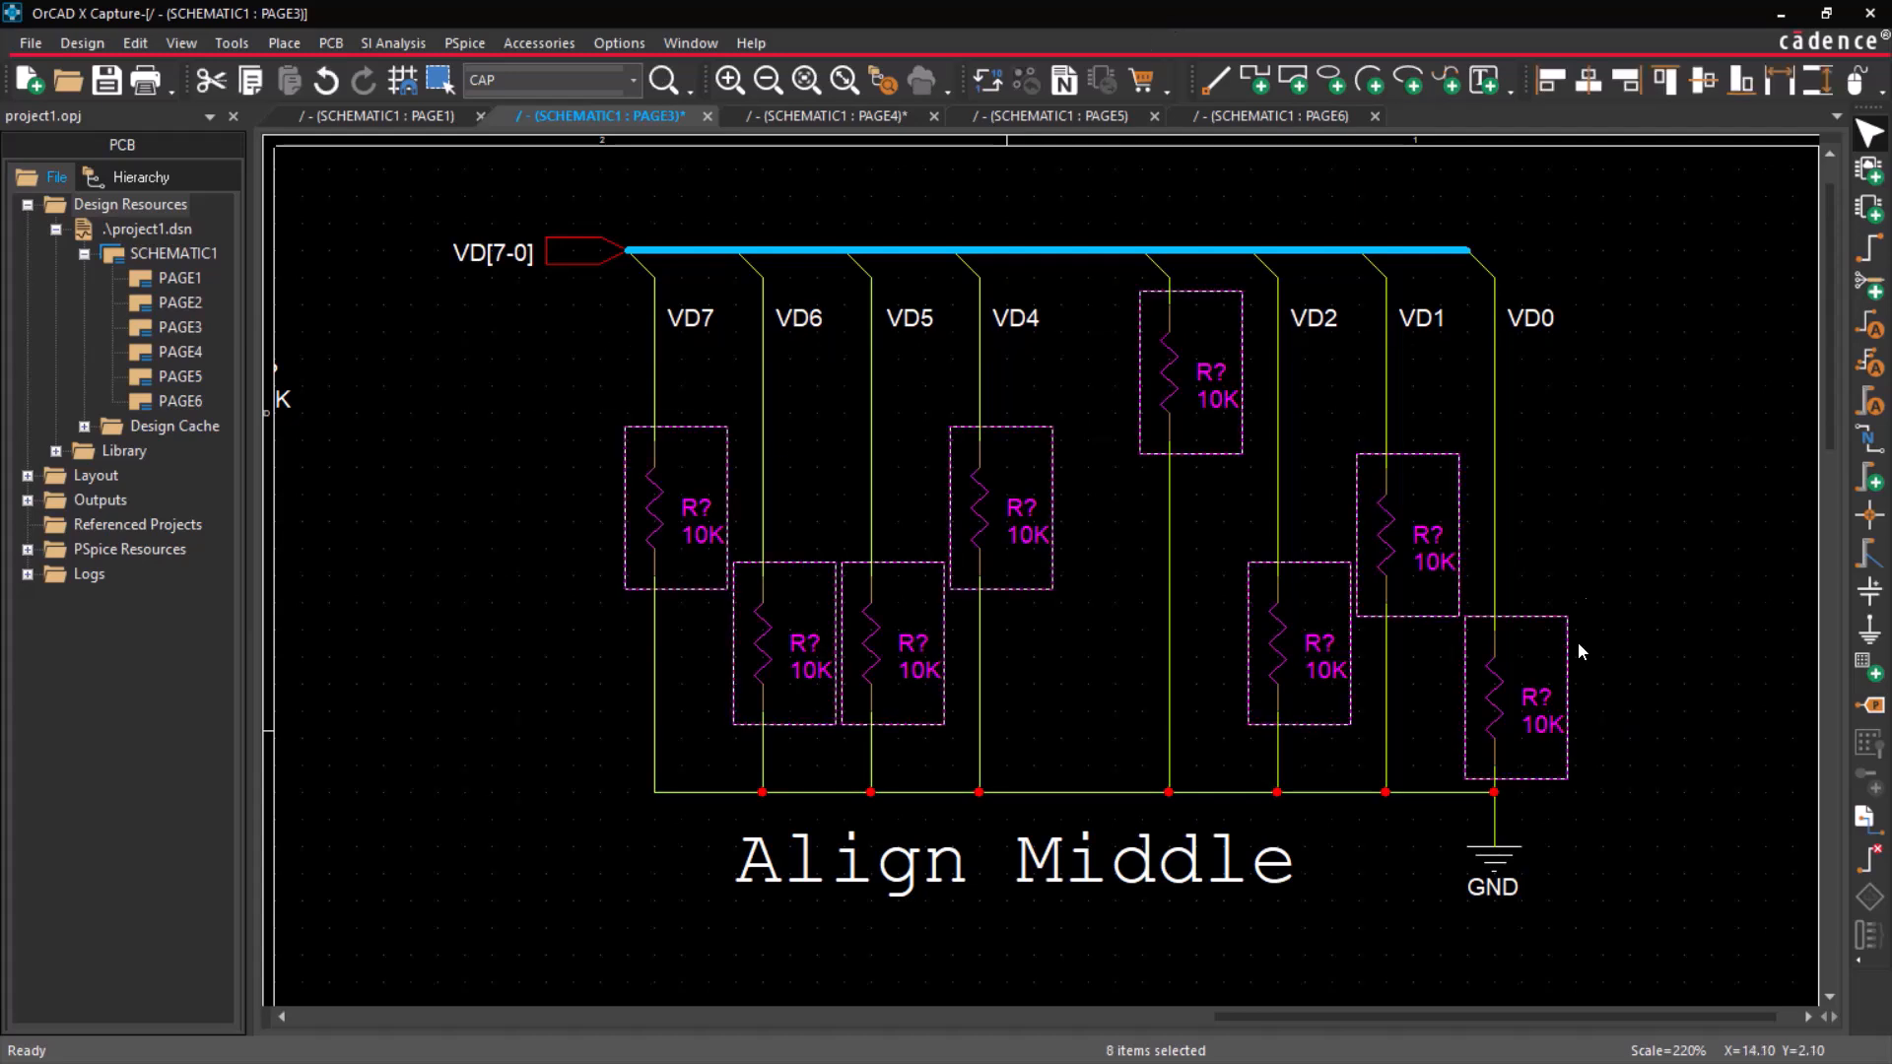
{"action": "left_click", "coordinate": [1703, 83]}
{"action": "left_click", "coordinate": [1694, 374]}
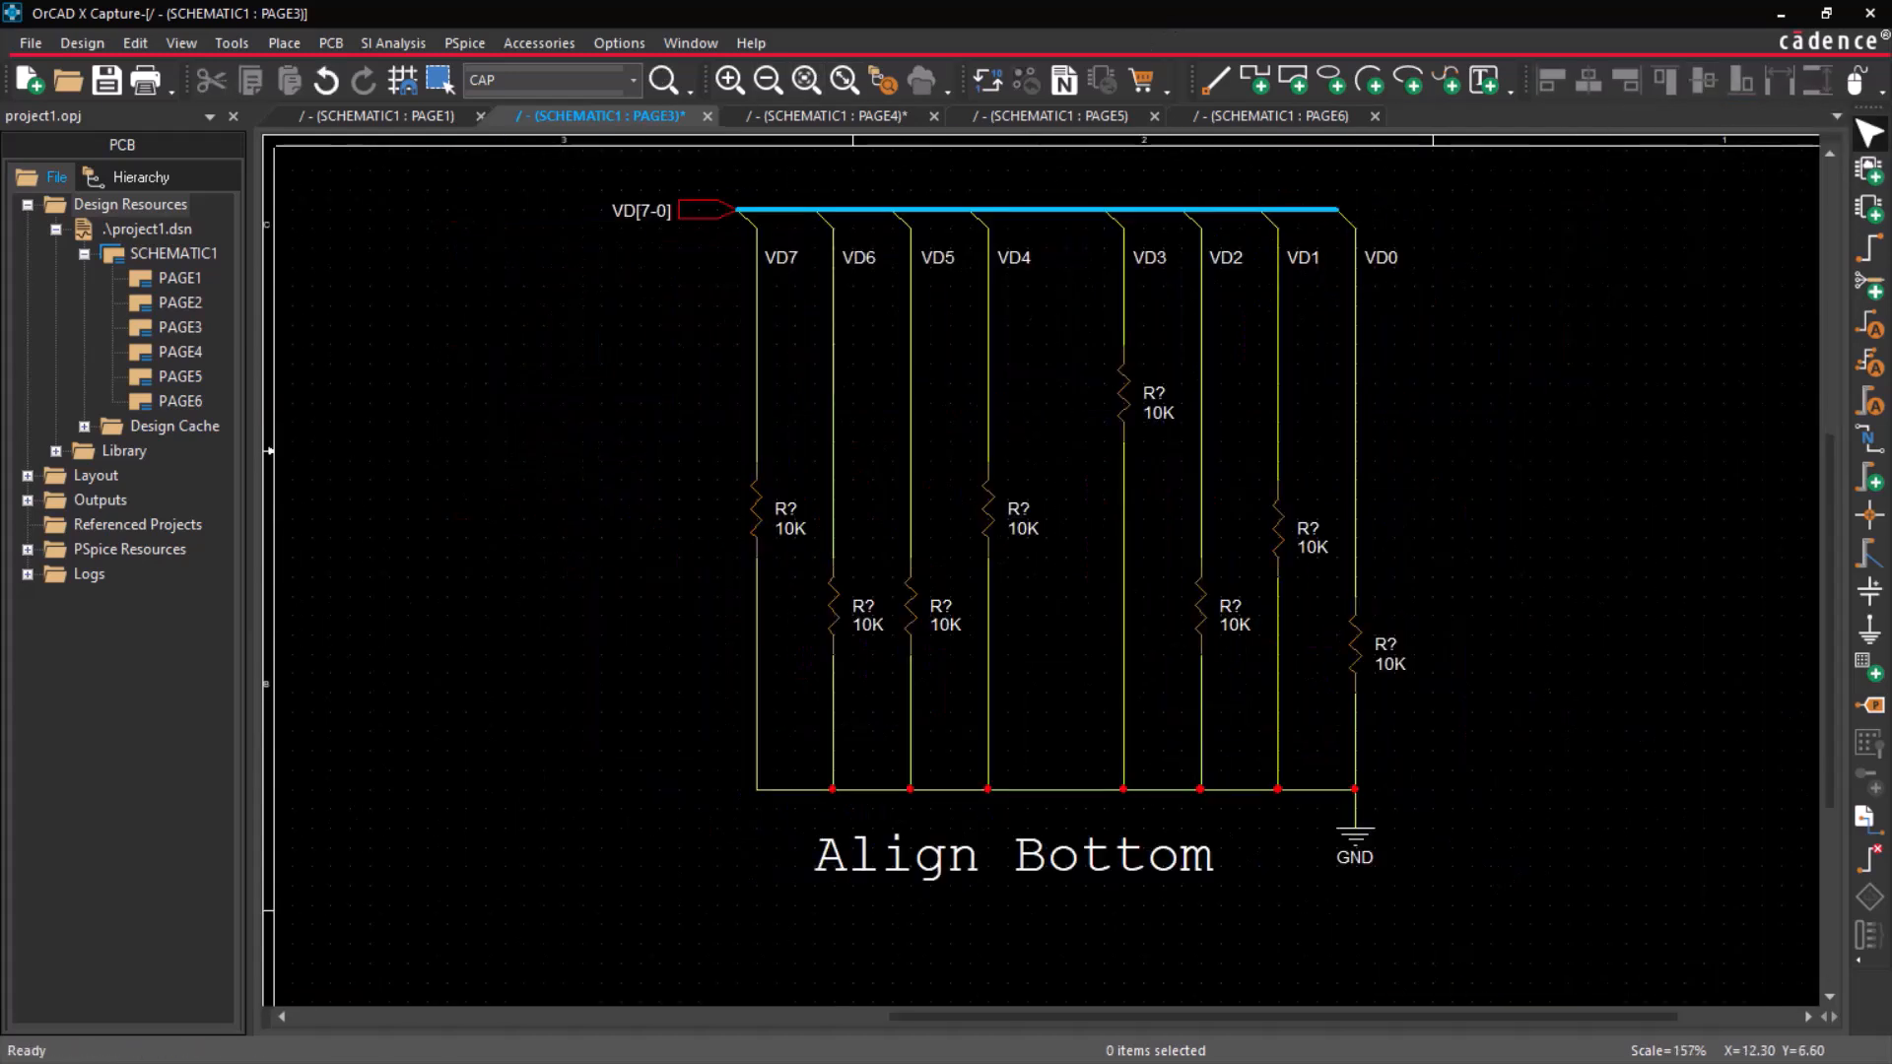
Bottom-align the eight 10K resistors in the Align Bottom circuit.
{"action": "left_click_drag", "start_coordinate": [600, 305], "coordinate": [1476, 731]}
{"action": "left_click", "coordinate": [1741, 83]}
{"action": "left_click", "coordinate": [1683, 499]}
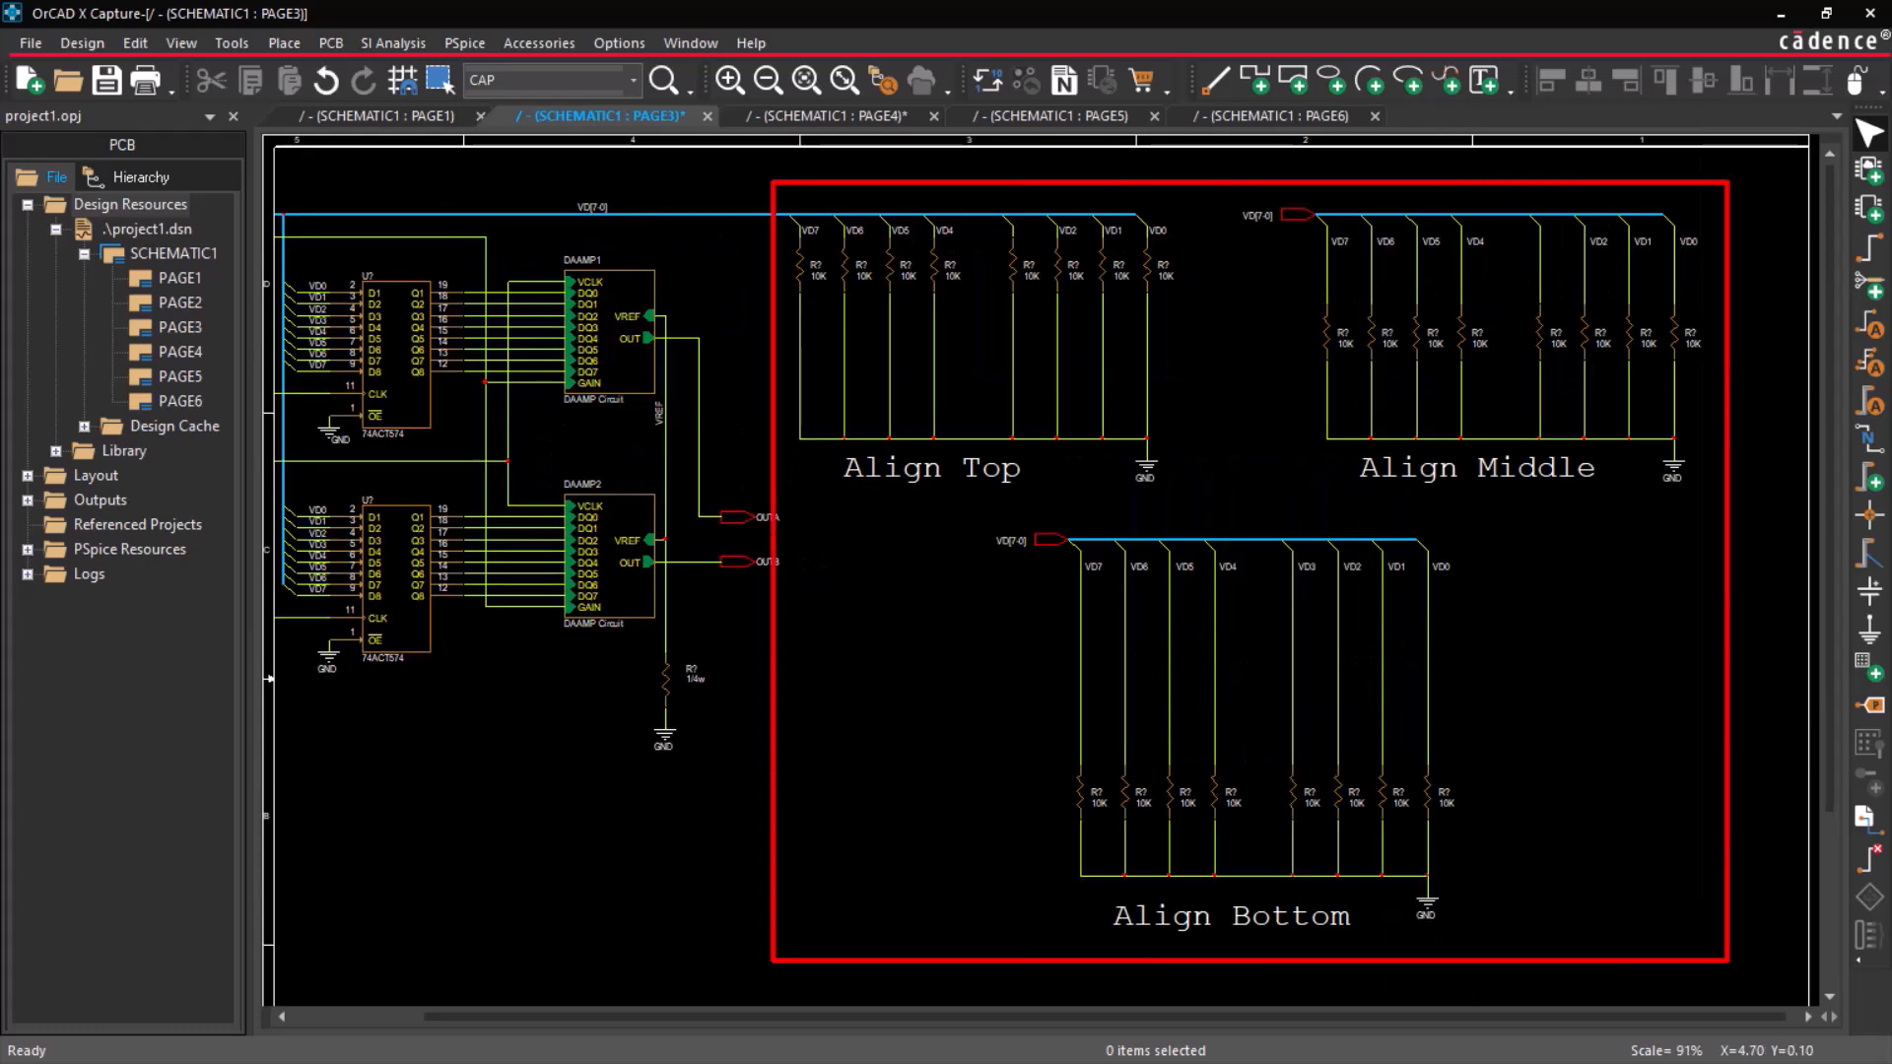
On schematic PAGE5, left-align capacitors C13, C17 and C21 to C24 and distribute them vertically.
{"action": "left_click", "coordinate": [1002, 120]}
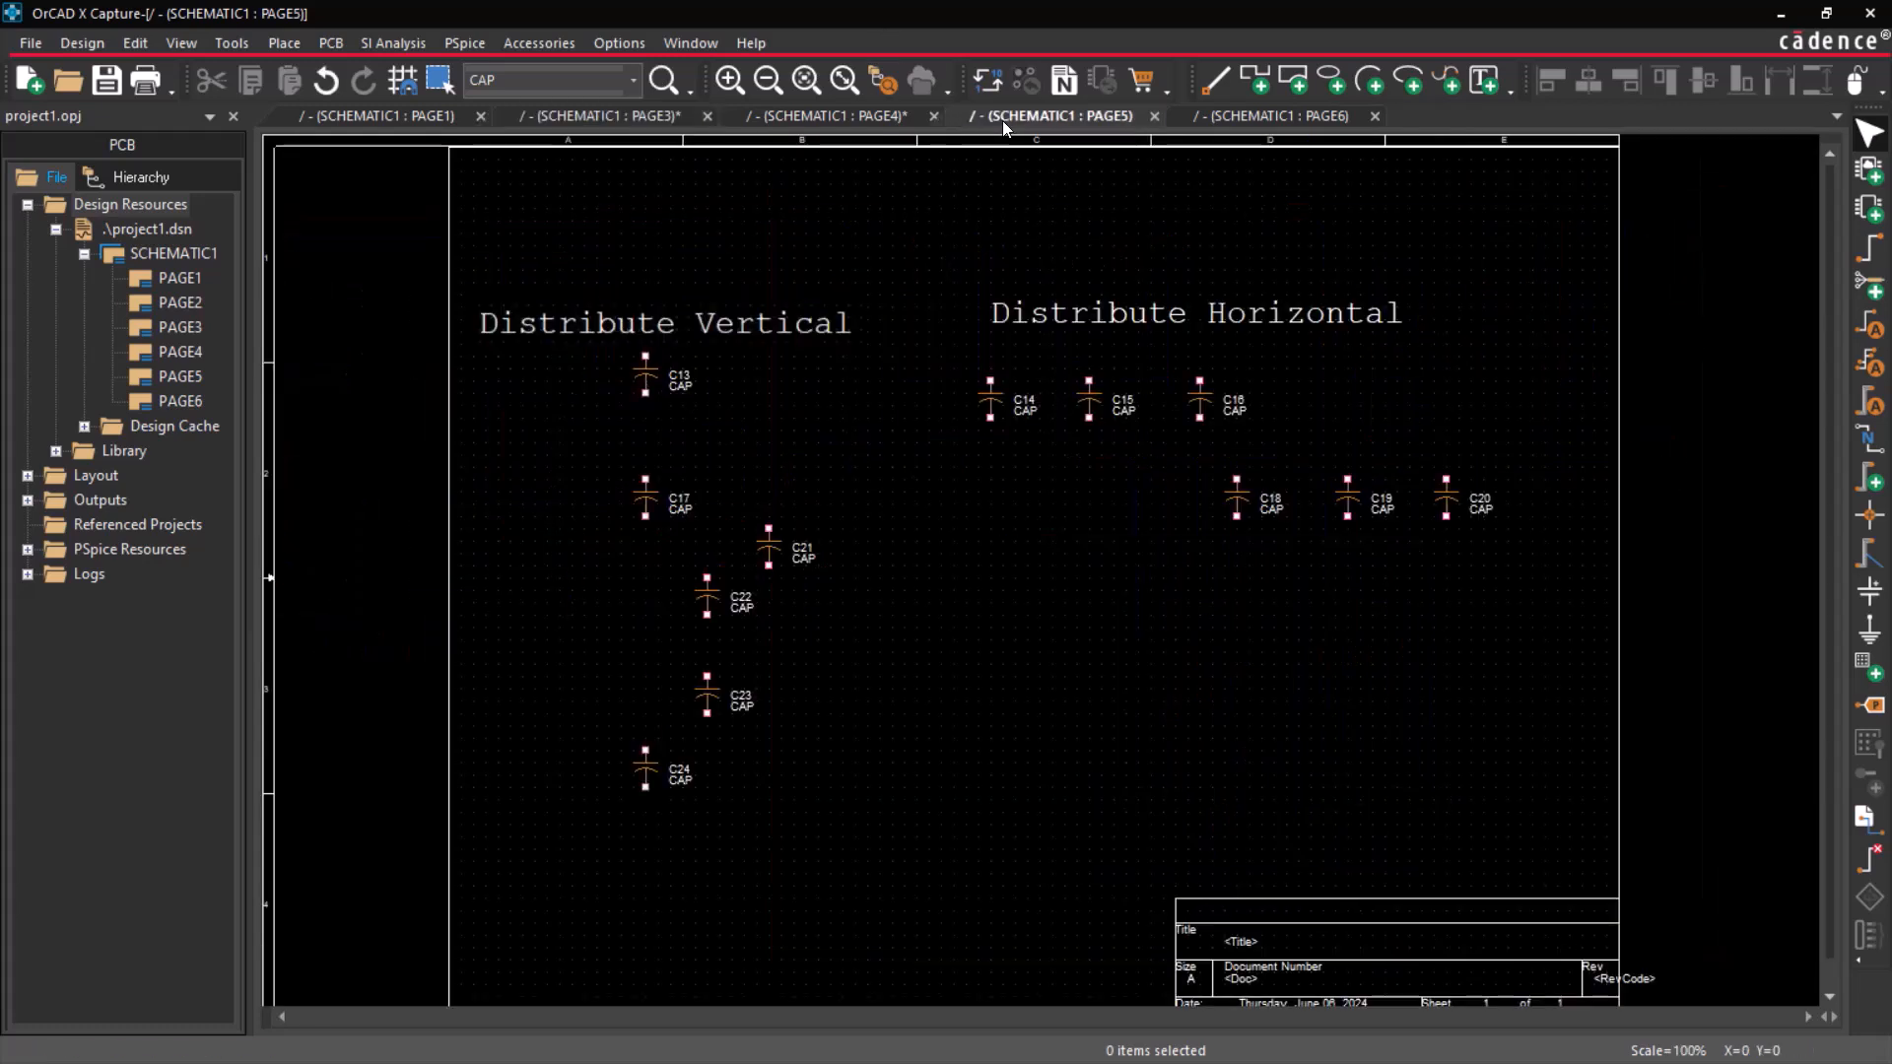
{"action": "left_click_drag", "start_coordinate": [868, 885], "coordinate": [572, 350]}
{"action": "left_click", "coordinate": [1541, 85]}
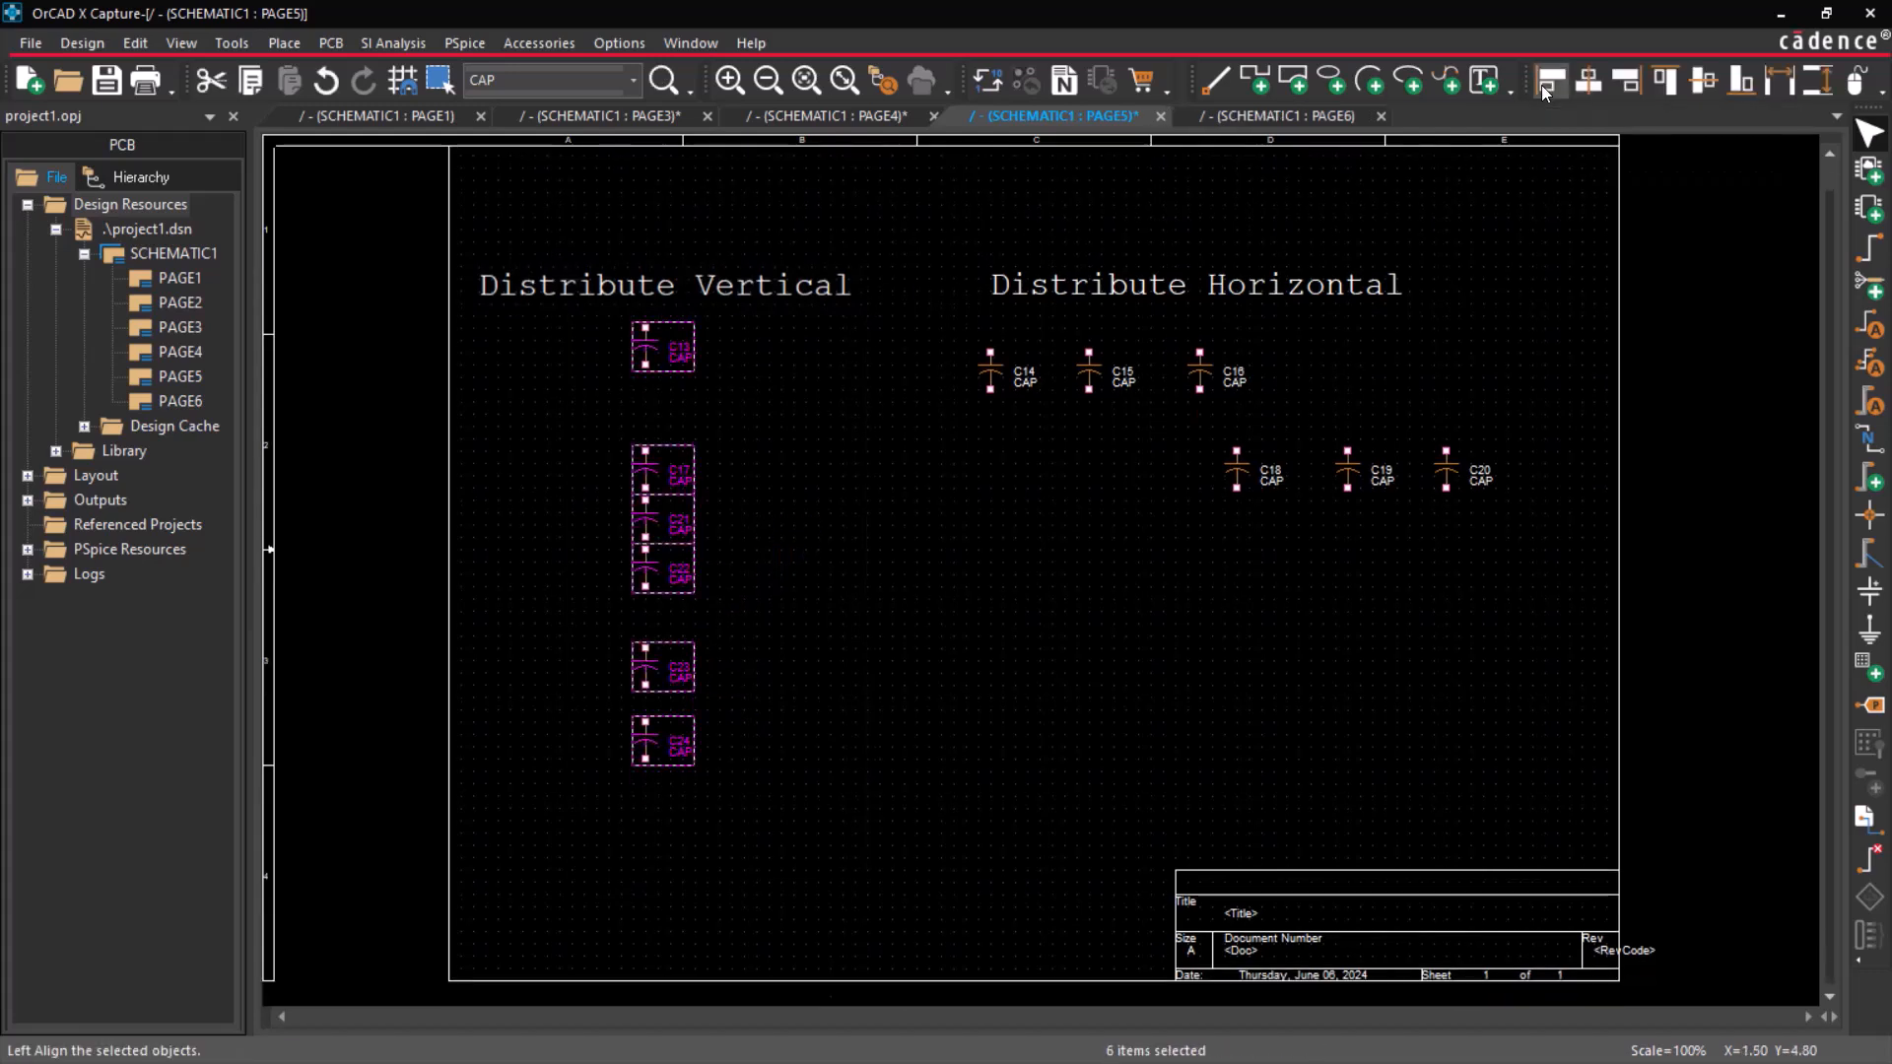
{"action": "left_click", "coordinate": [1814, 95]}
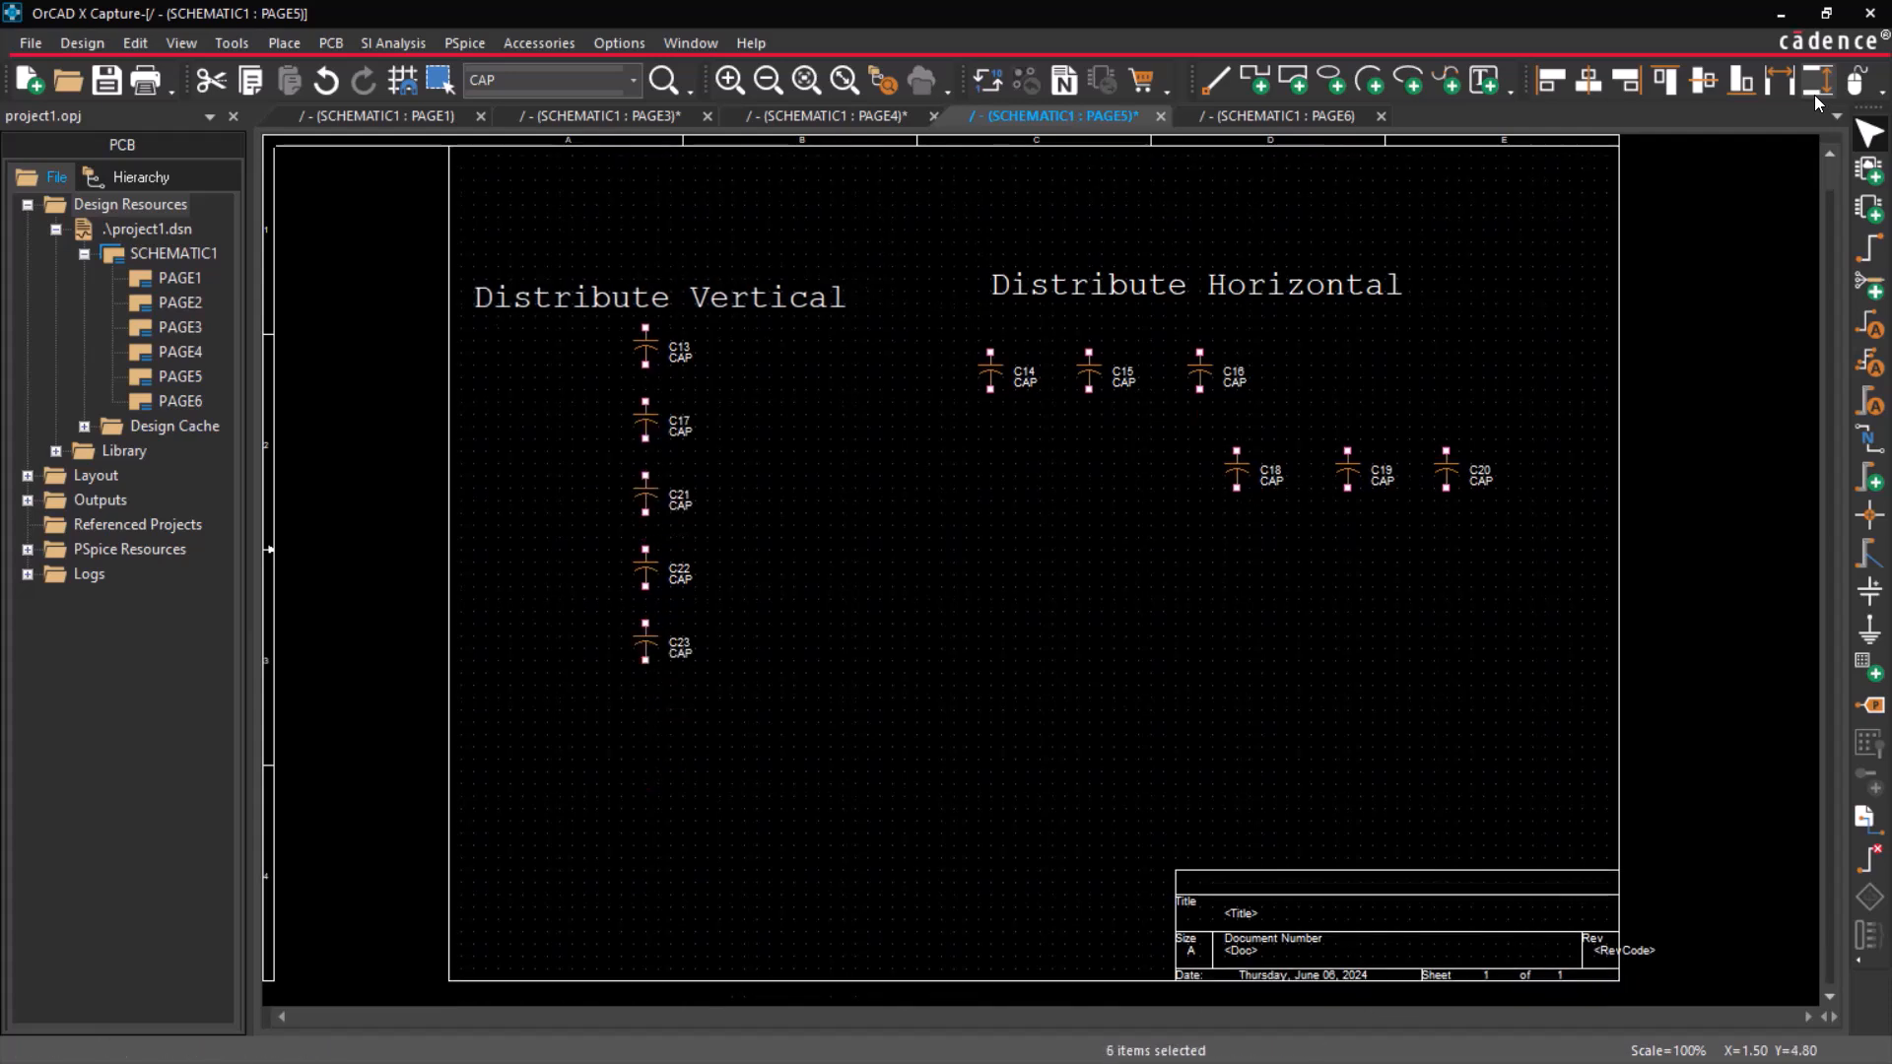
{"action": "left_click", "coordinate": [1098, 547]}
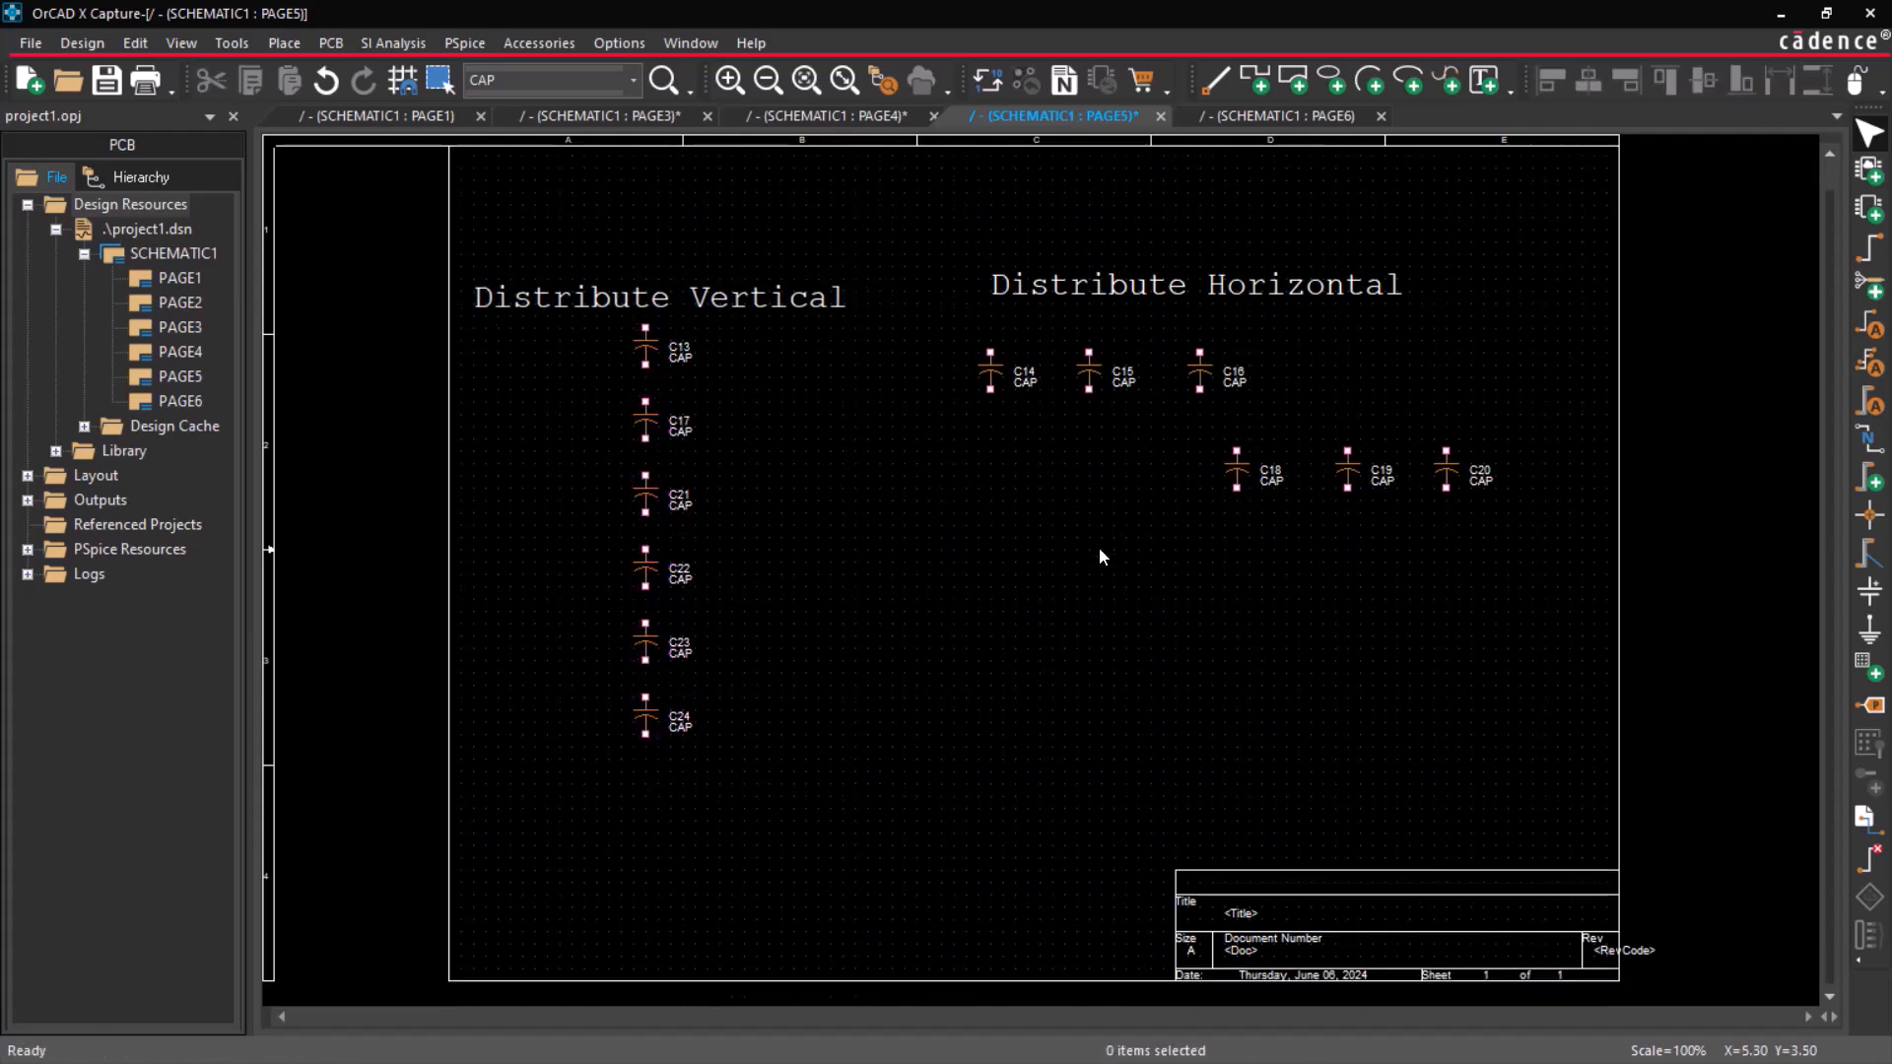
Top-align capacitors C14, C15, C16, C18, C19 and C20 and distribute them horizontally.
{"action": "left_click_drag", "start_coordinate": [893, 329], "coordinate": [1558, 566]}
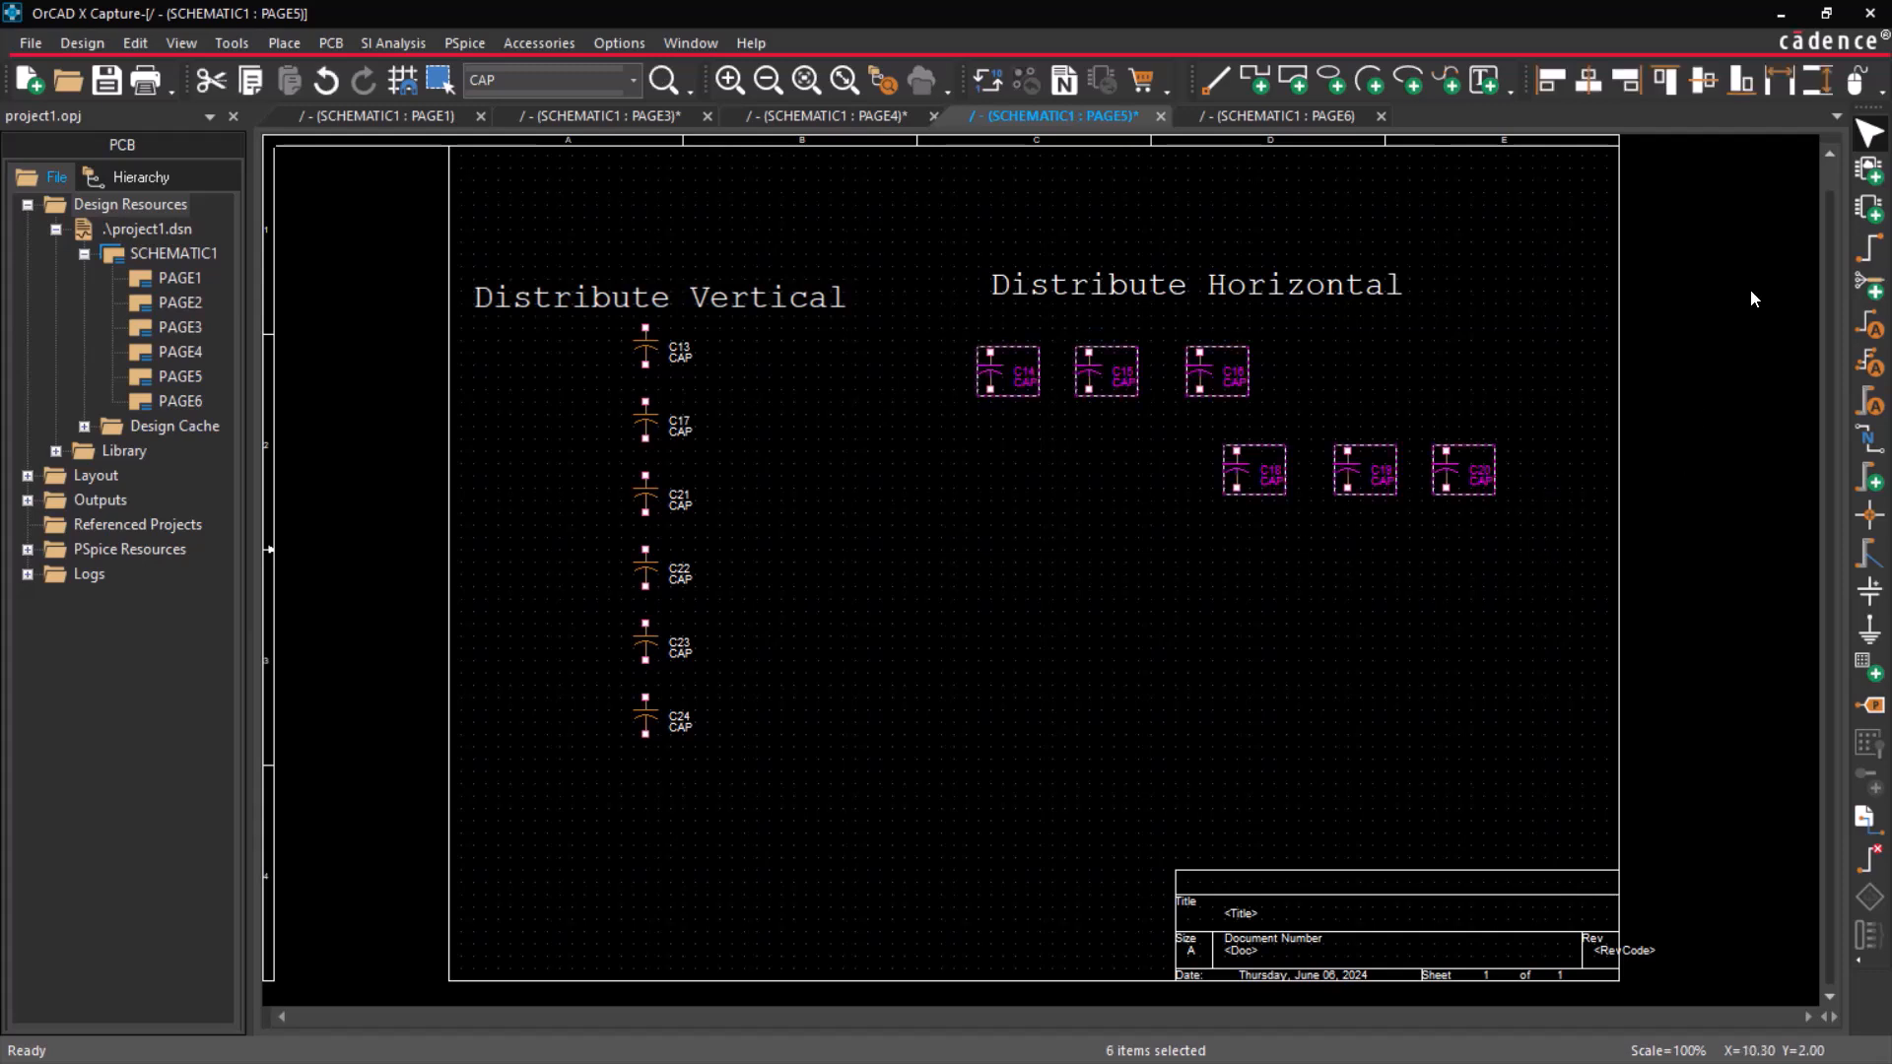
{"action": "left_click", "coordinate": [1665, 79]}
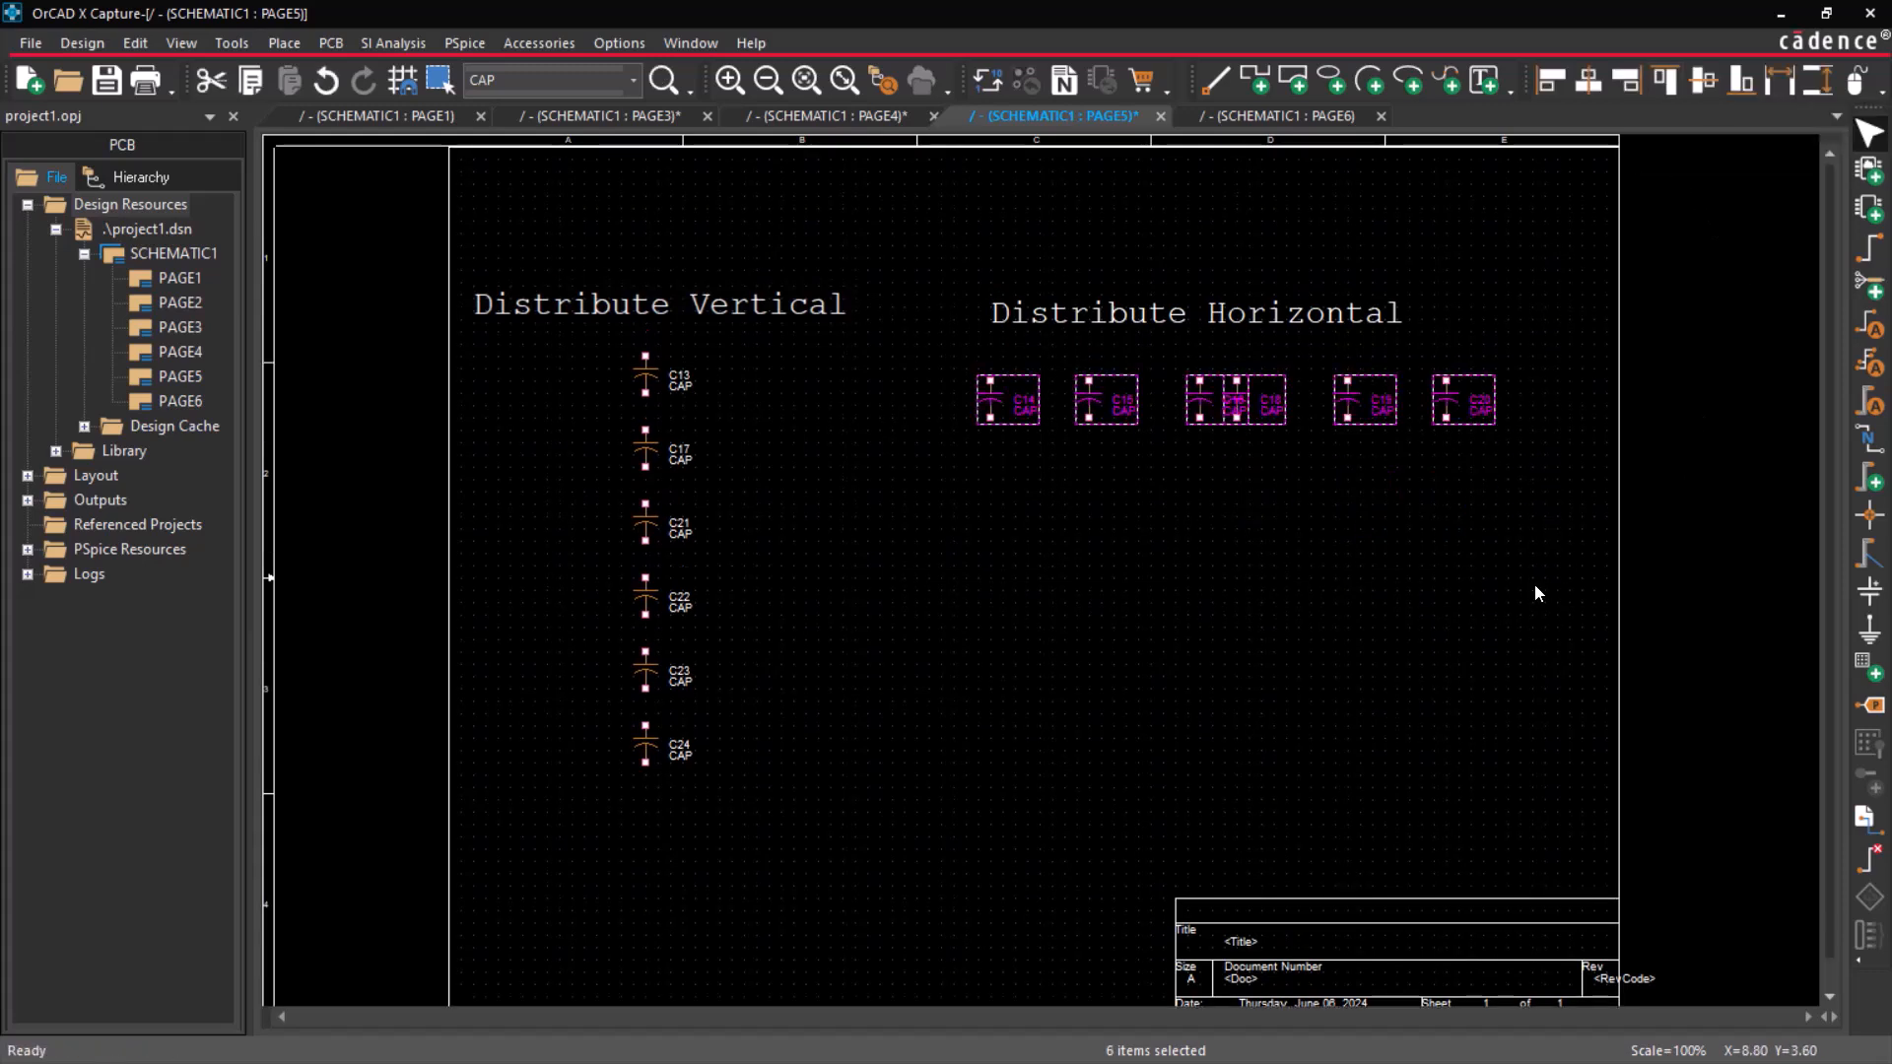
{"action": "left_click", "coordinate": [1780, 79]}
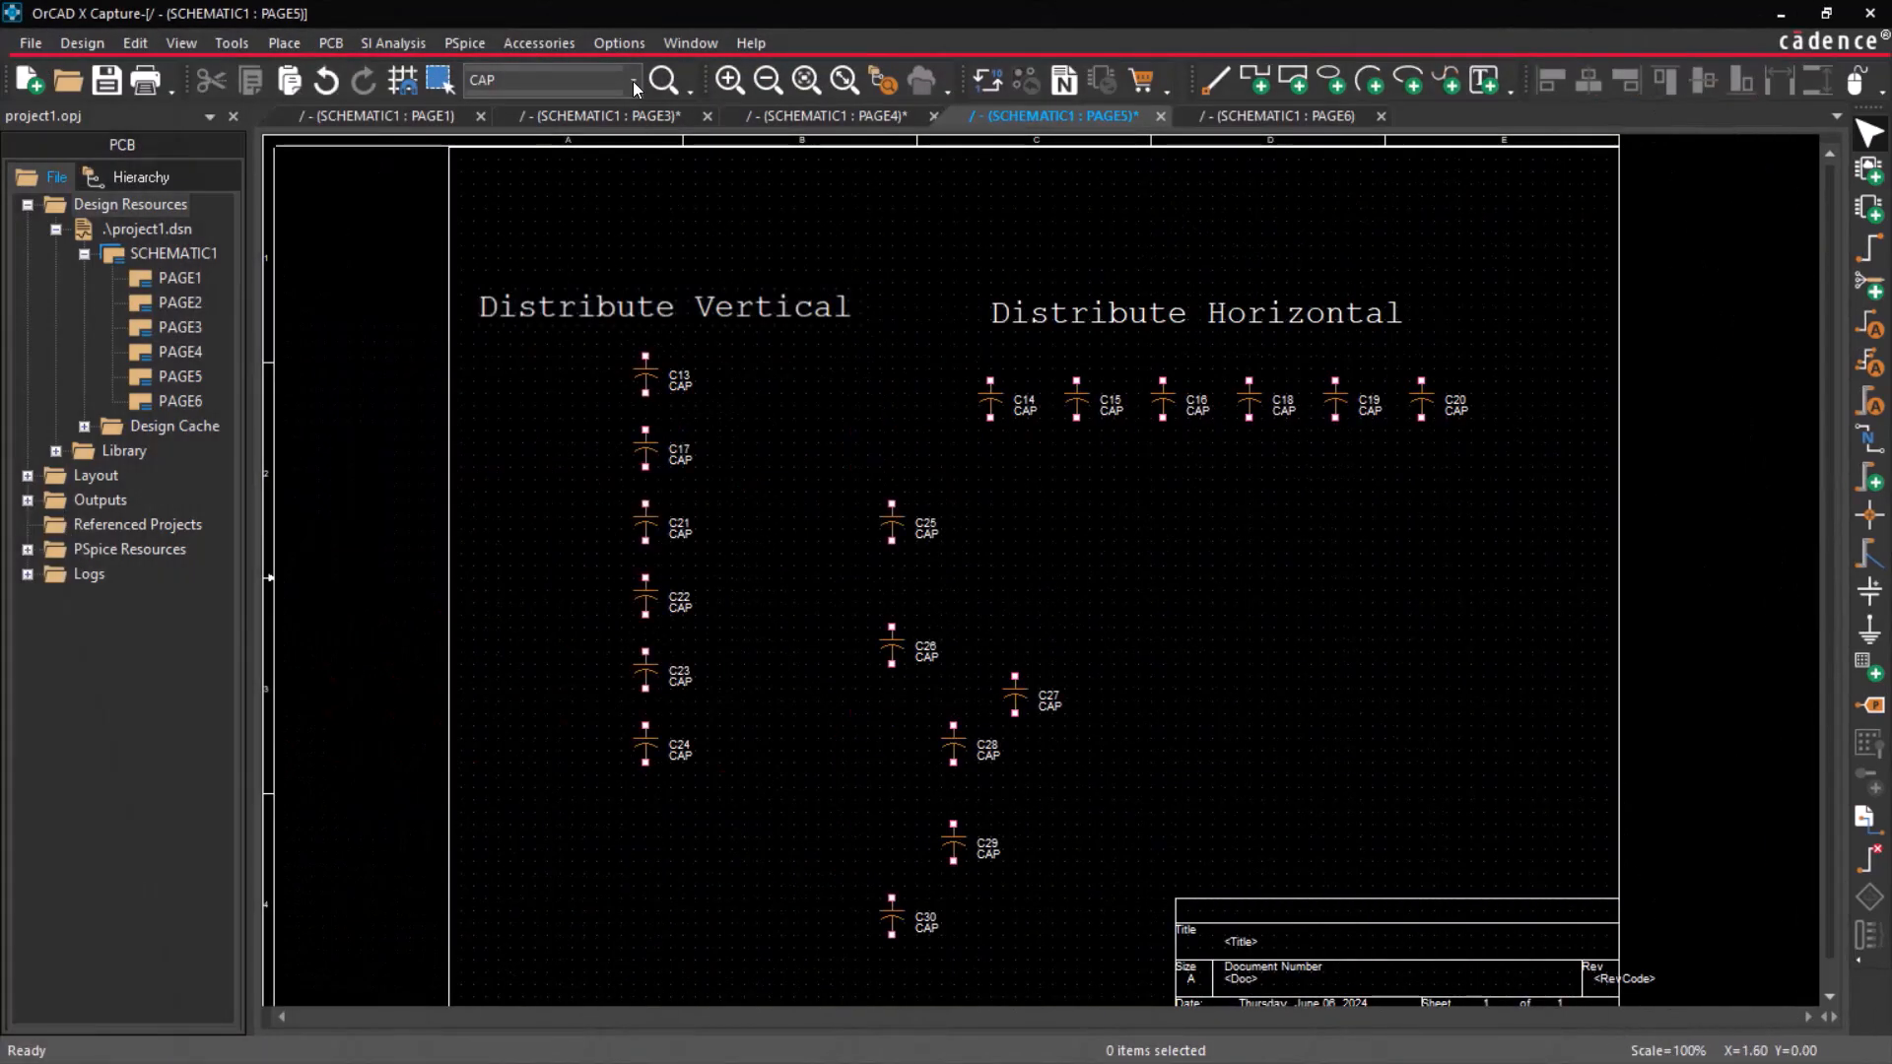
Enable distributing in a fixed area in the Schematic section of the extended preferences.
{"action": "left_click", "coordinate": [625, 36]}
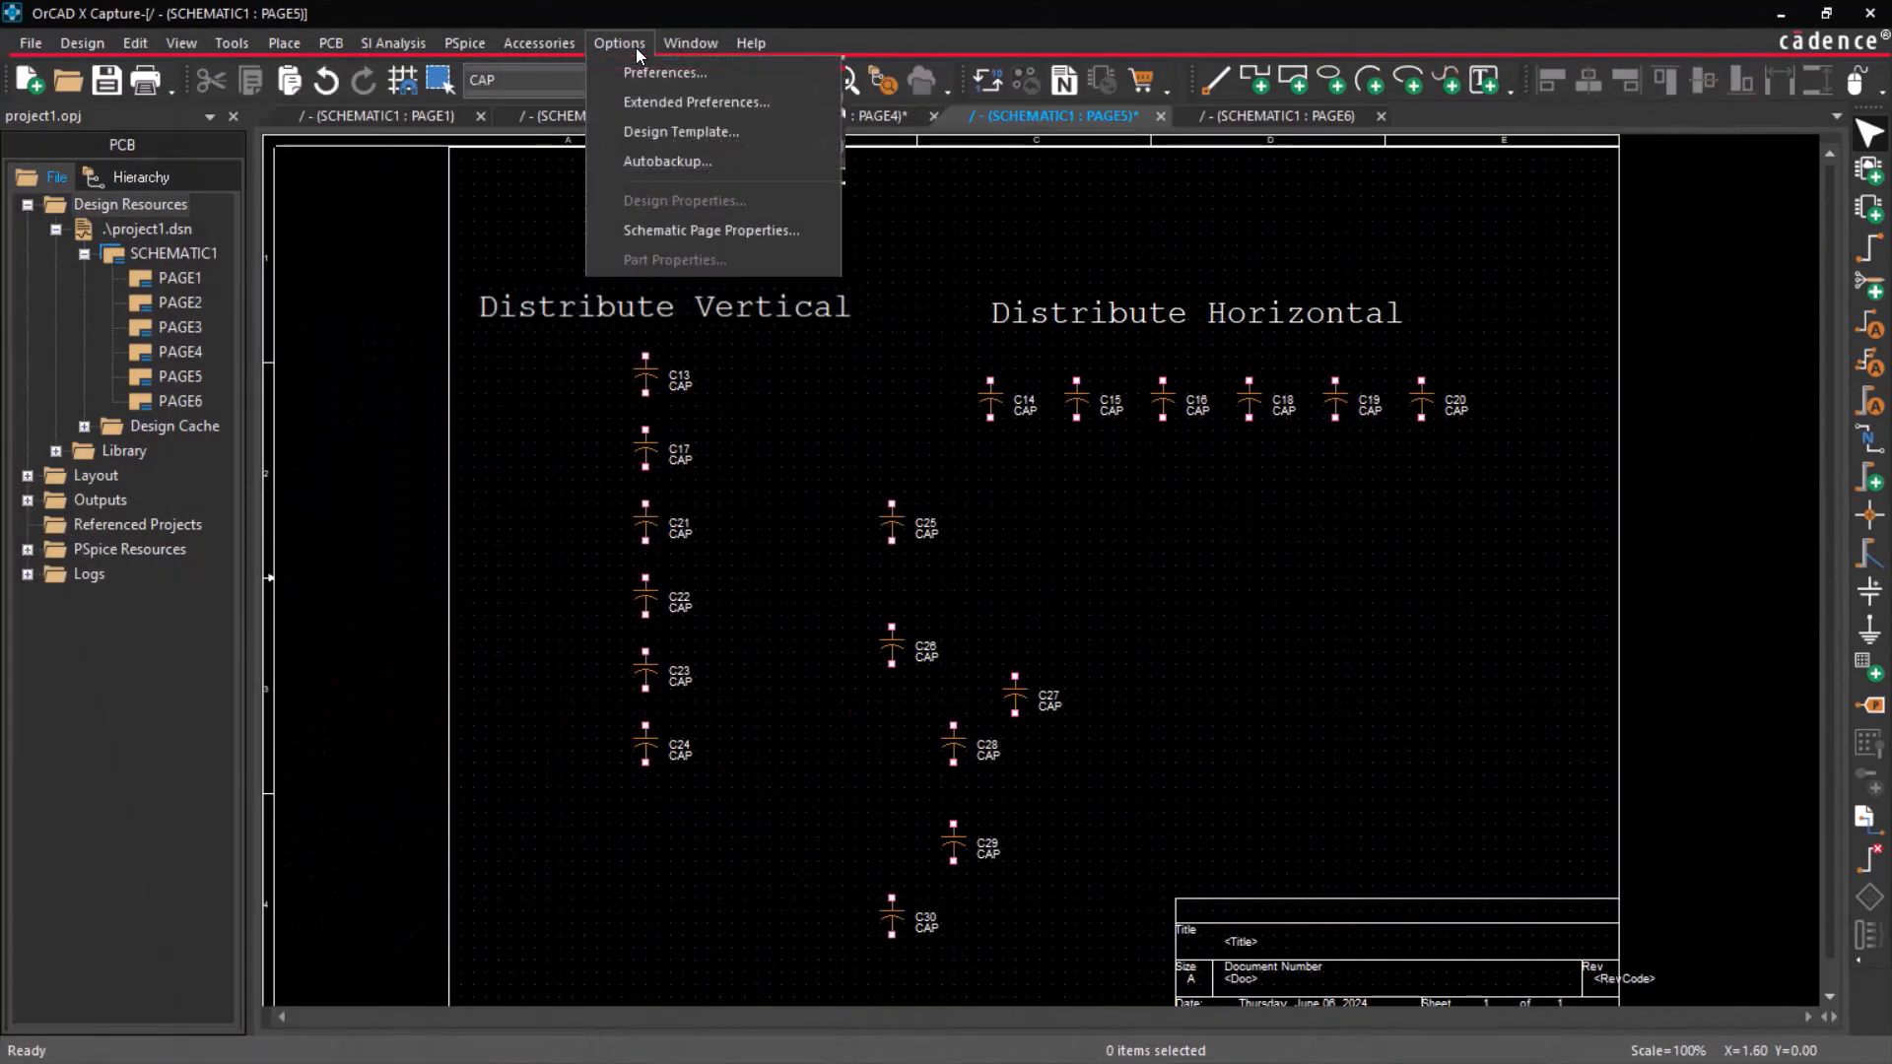
{"action": "left_click", "coordinate": [707, 70]}
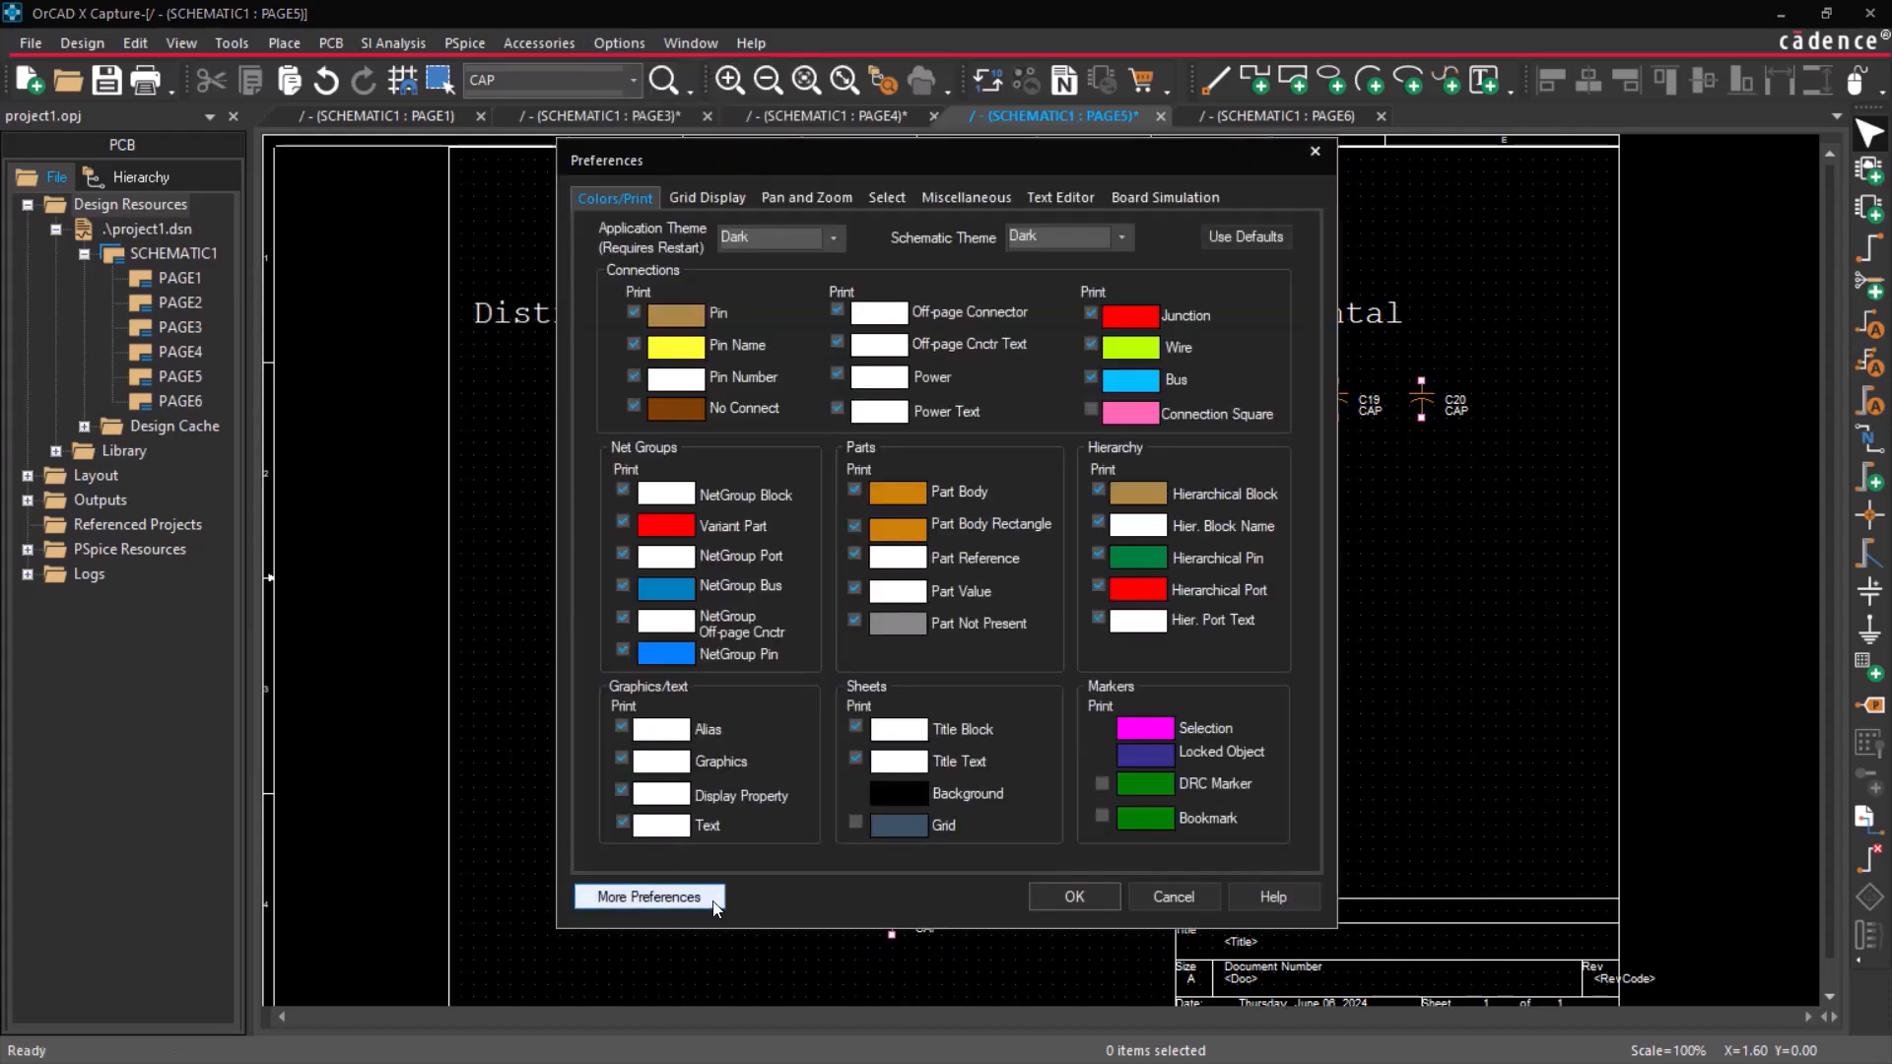
{"action": "left_click", "coordinate": [713, 904]}
{"action": "left_click", "coordinate": [607, 493]}
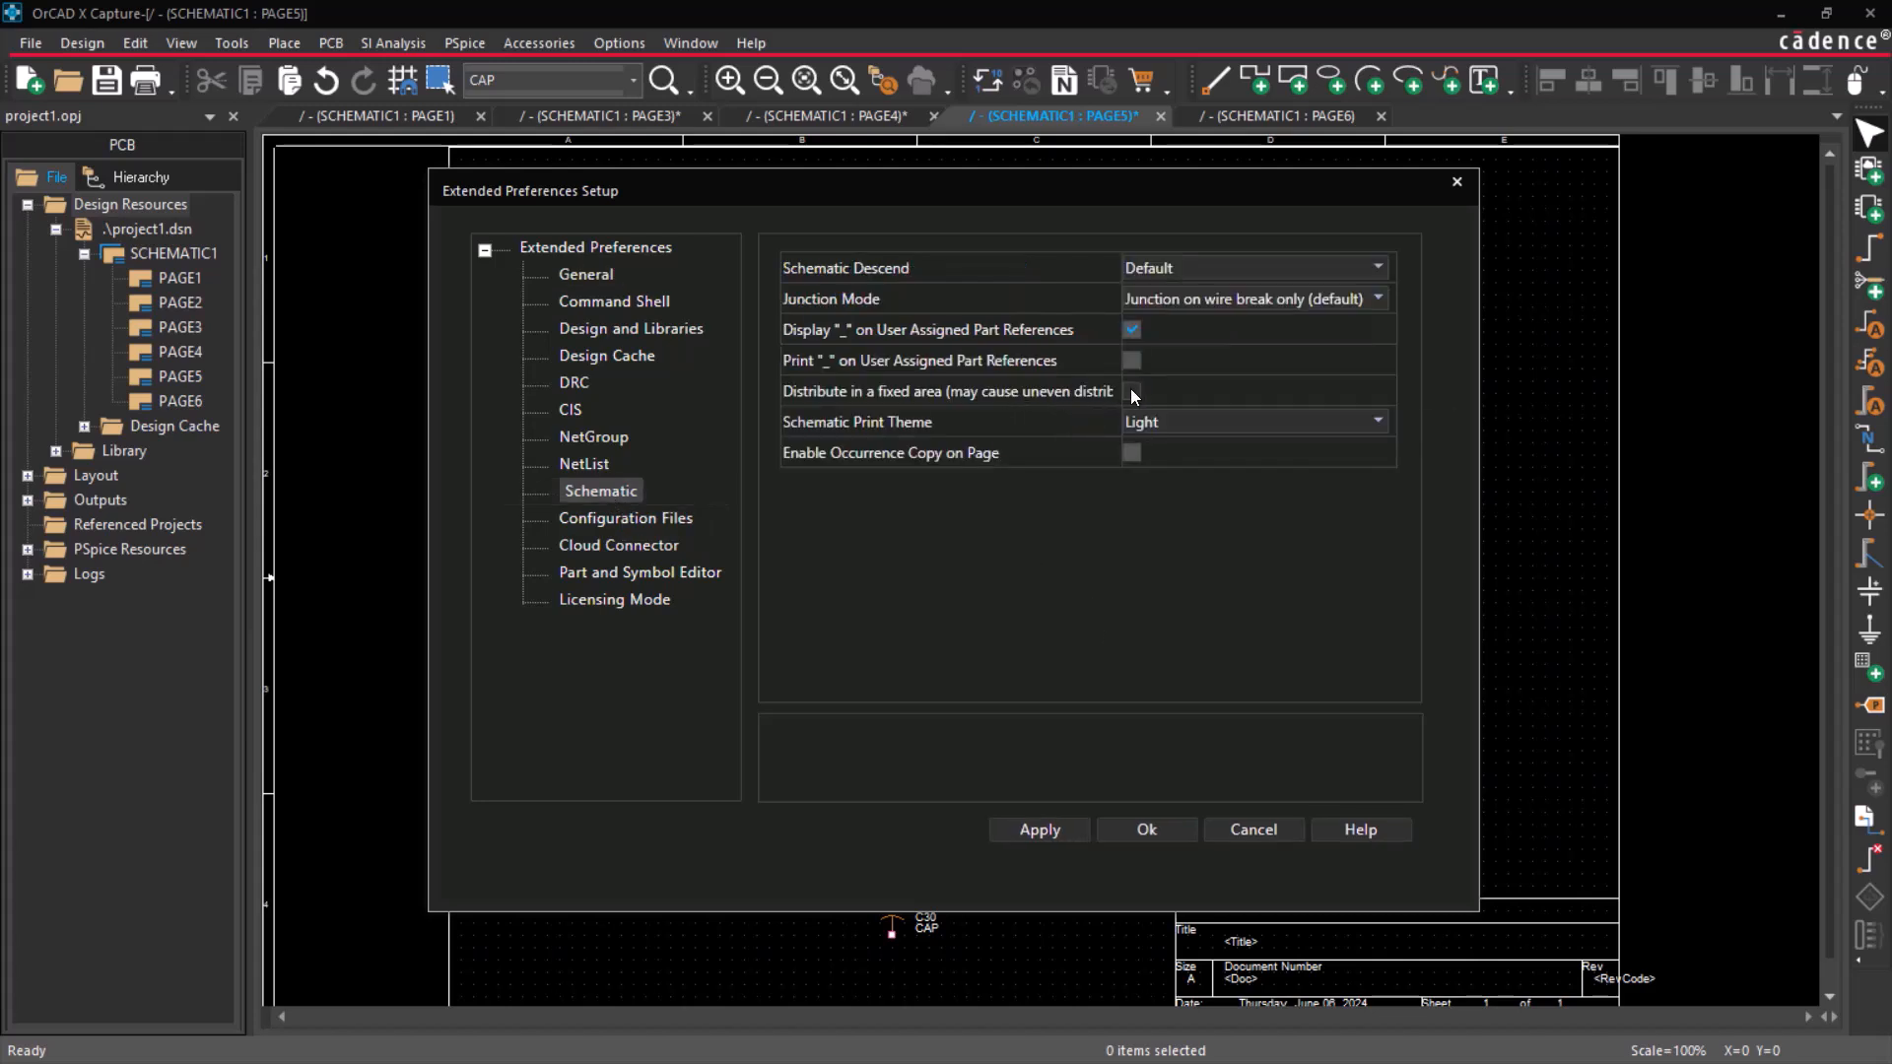
{"action": "left_click", "coordinate": [1161, 825]}
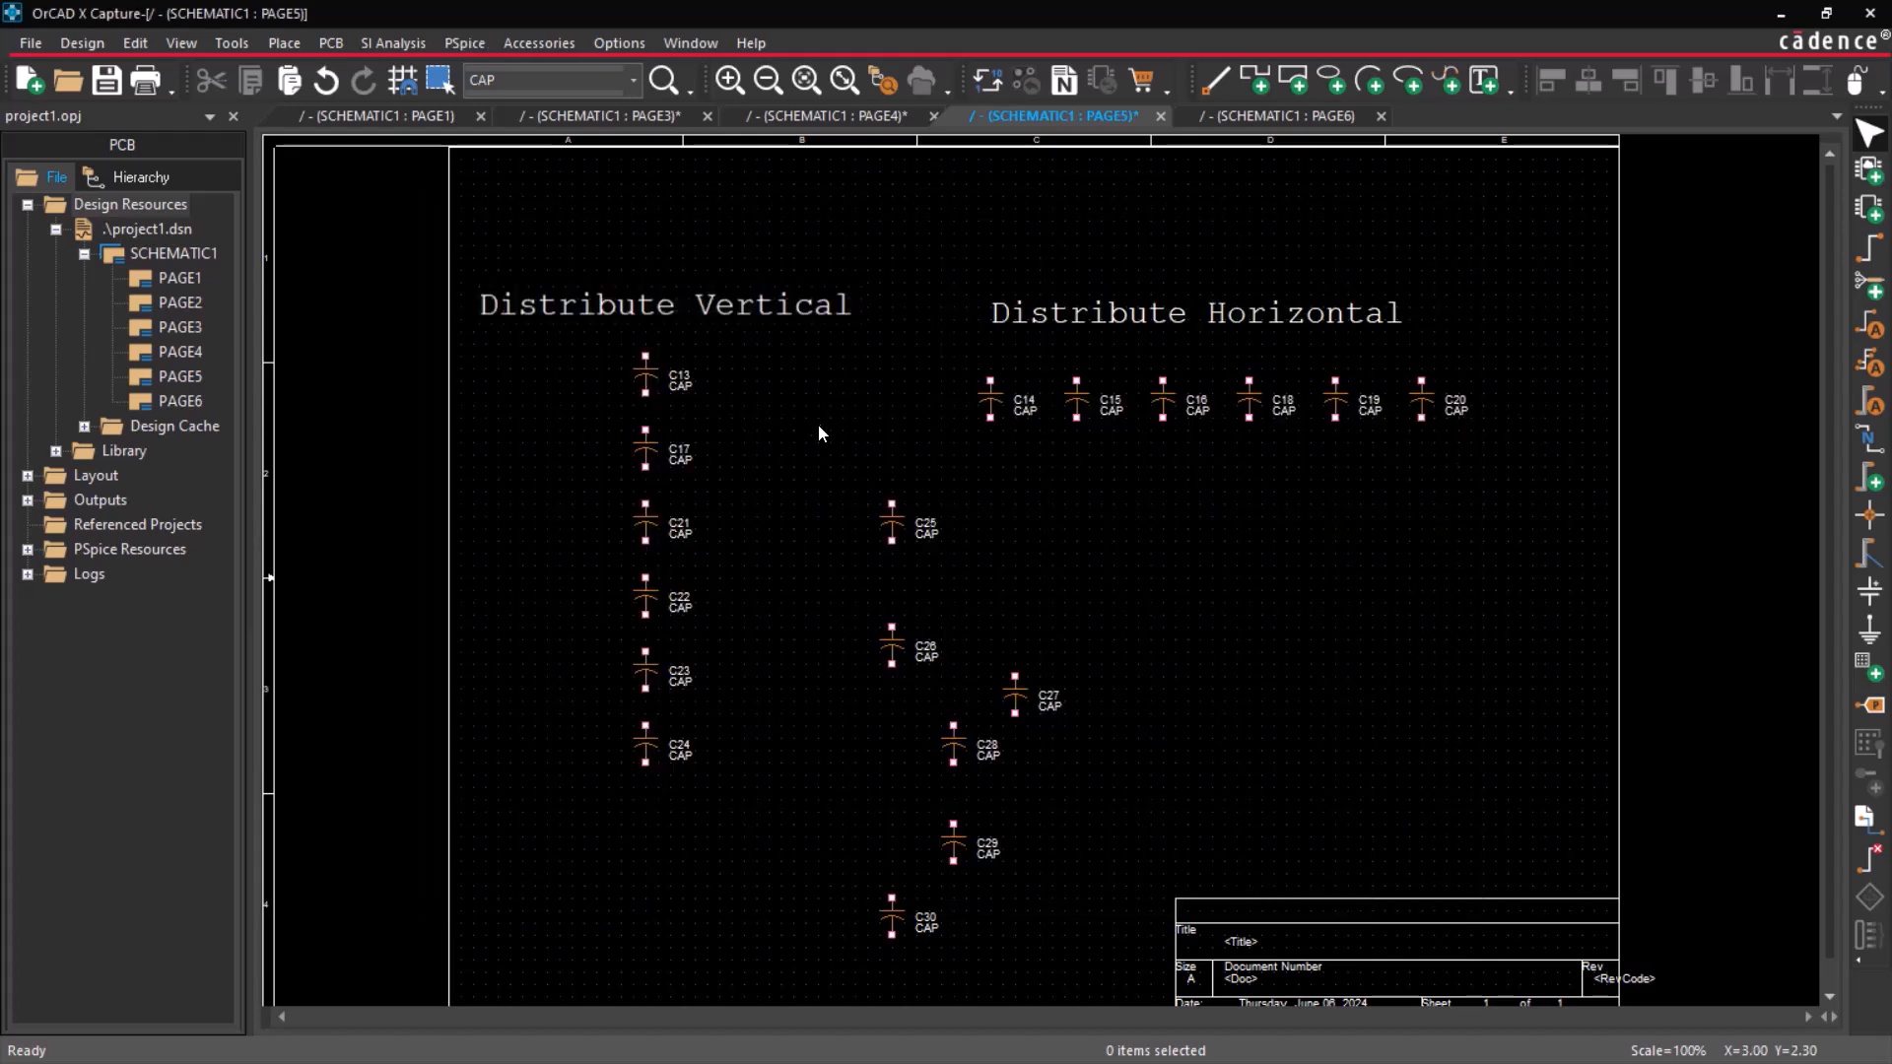
Left-align capacitors C25 to C30 and distribute them vertically within their fixed area.
{"action": "left_click_drag", "start_coordinate": [794, 426], "coordinate": [1090, 963]}
{"action": "left_click", "coordinate": [1547, 87]}
{"action": "left_click", "coordinate": [1812, 85]}
{"action": "left_click_drag", "start_coordinate": [895, 481], "coordinate": [771, 343]}
{"action": "left_click", "coordinate": [867, 355]}
Switch to schematic PAGE6 and left-align the four 150 resistors on the Q0_1 to Q6_1 nets.
{"action": "left_click", "coordinate": [1331, 116]}
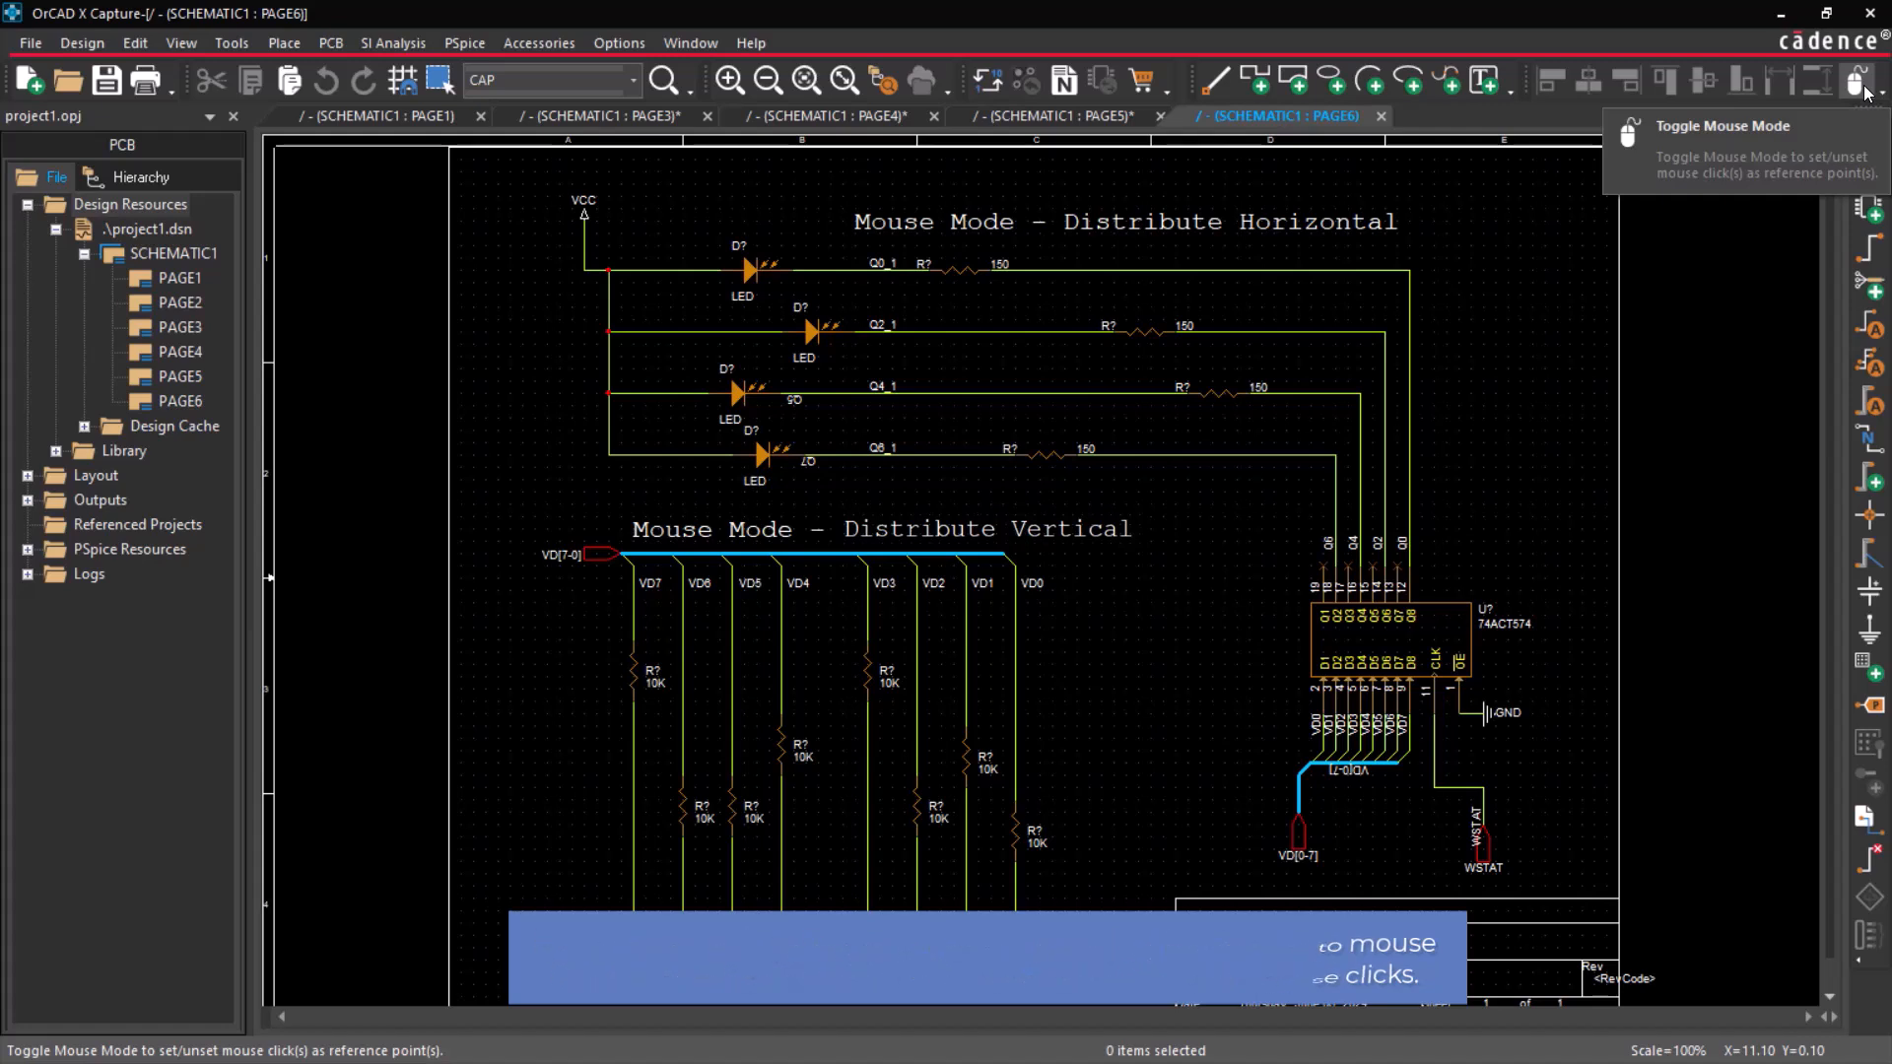
{"action": "left_click_drag", "start_coordinate": [1287, 505], "coordinate": [920, 258]}
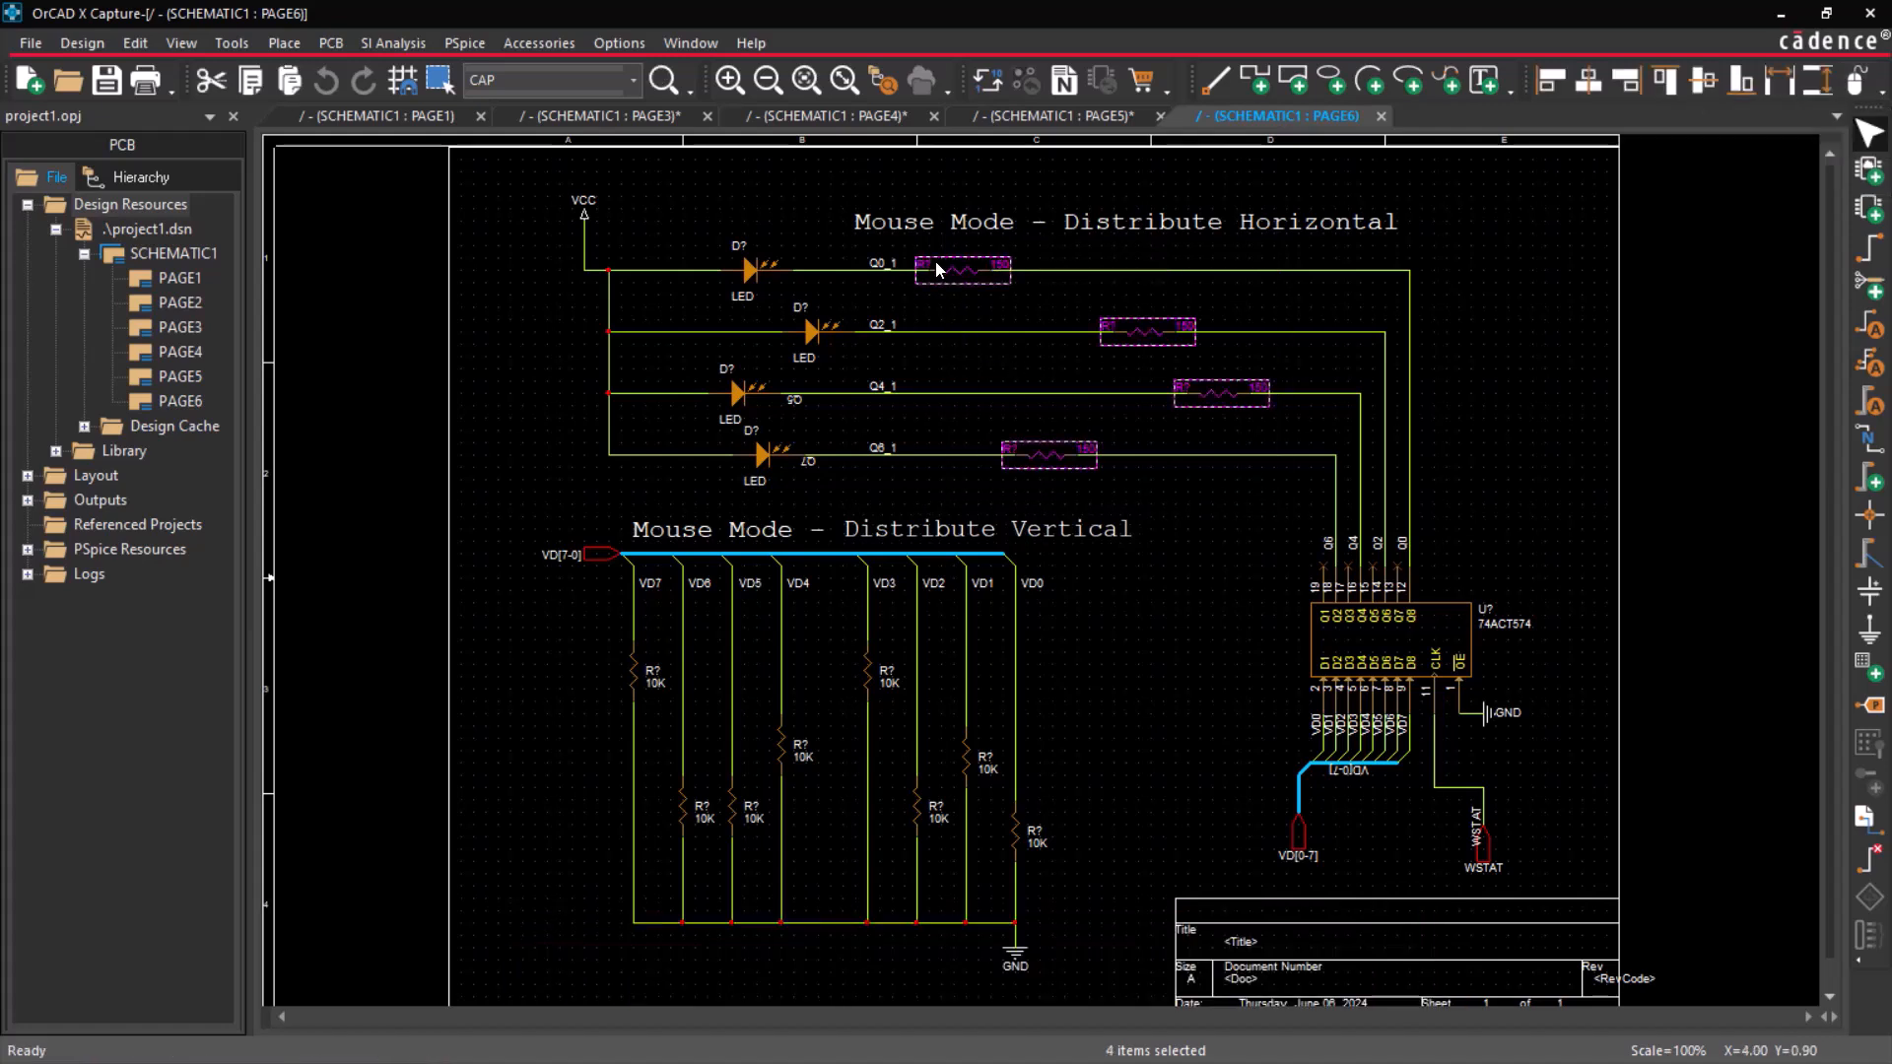
{"action": "left_click", "coordinate": [1552, 83]}
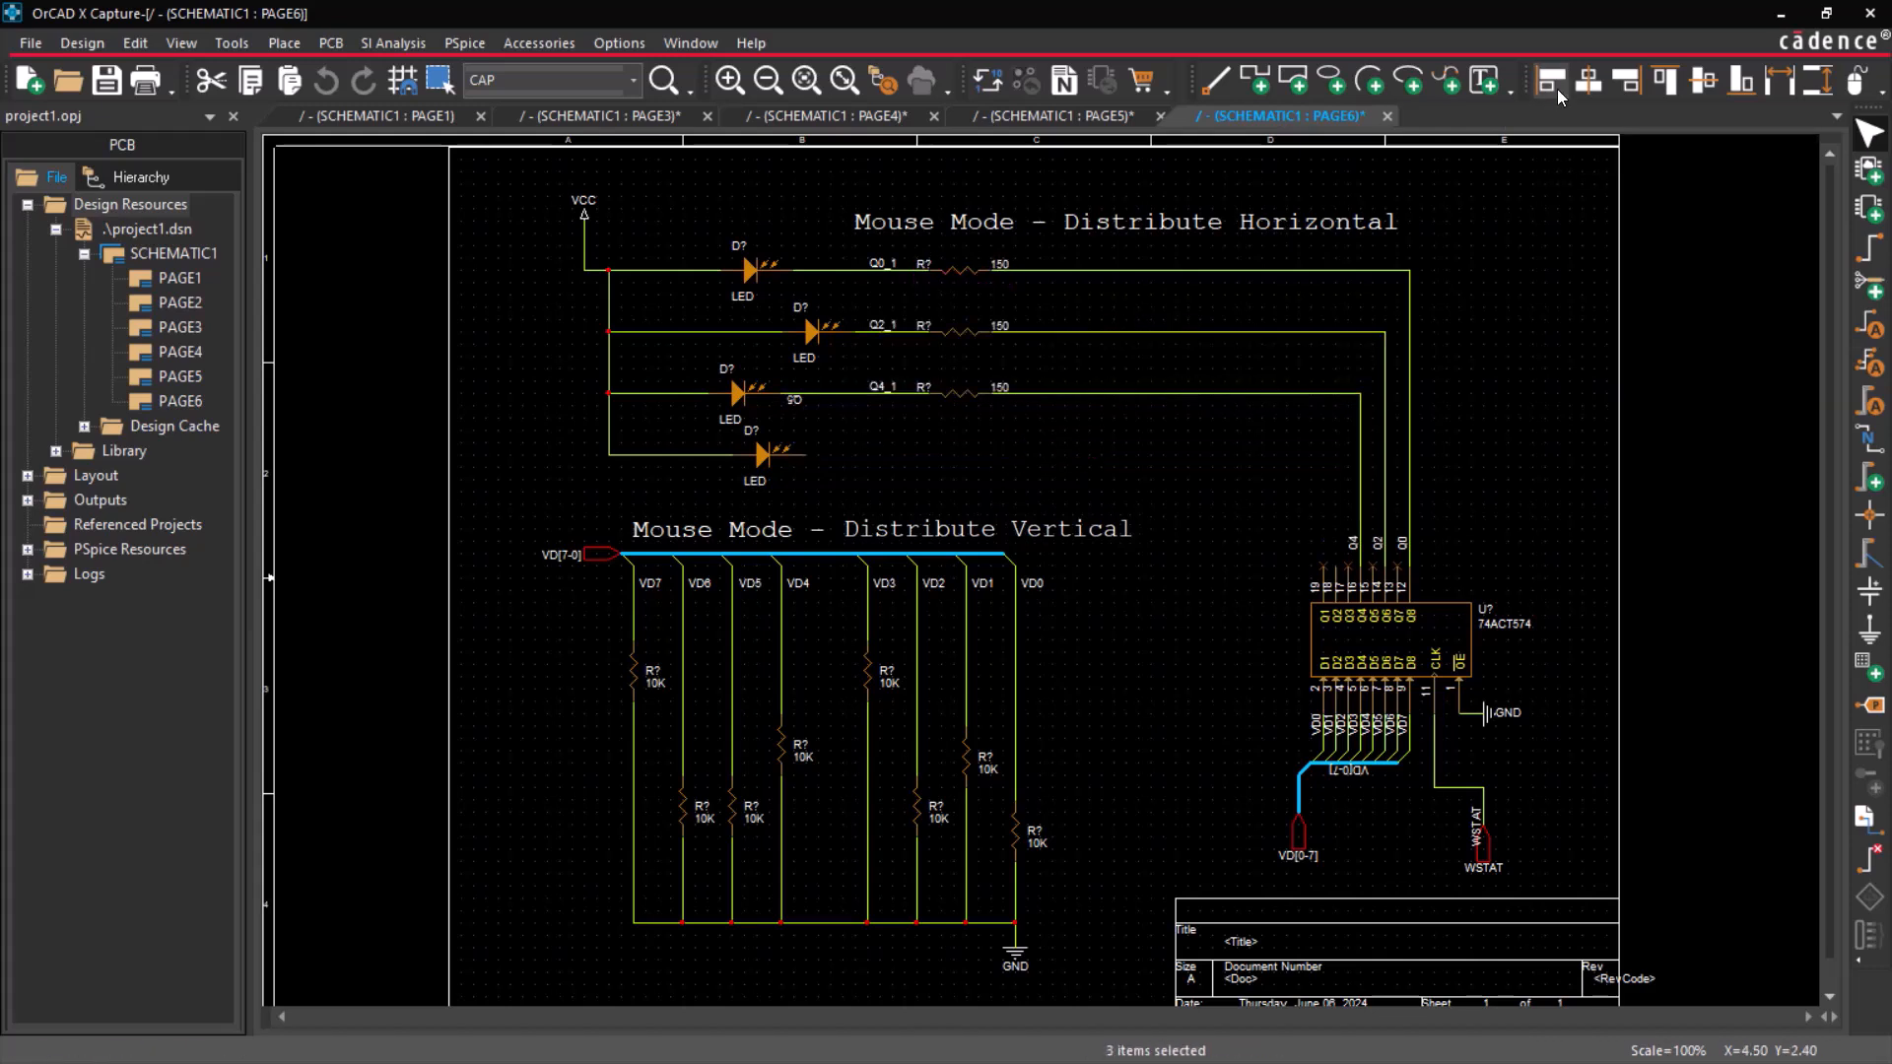
Turn on Mouse Mode and distribute the four 150 resistors horizontally from above the first resistor to just below the Q6_1 wire's far end.
{"action": "left_click", "coordinate": [1857, 89]}
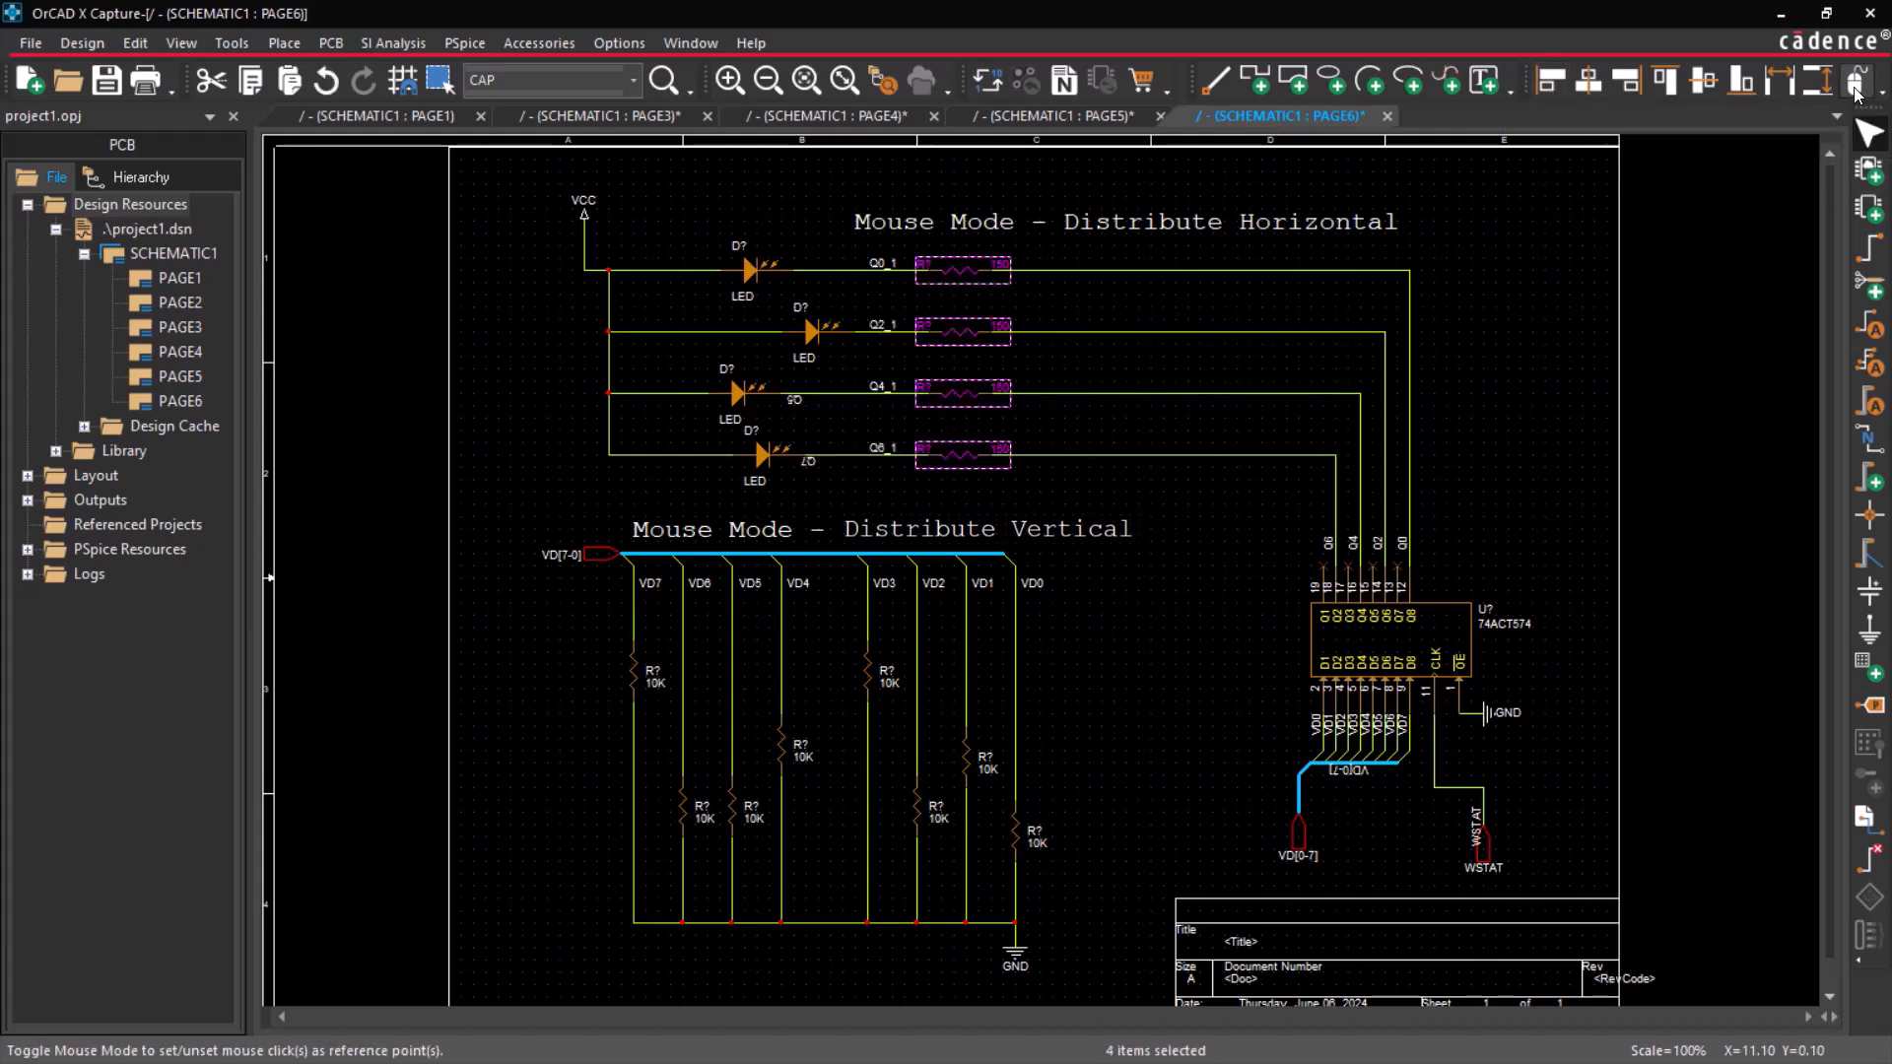
{"action": "left_click", "coordinate": [1773, 94]}
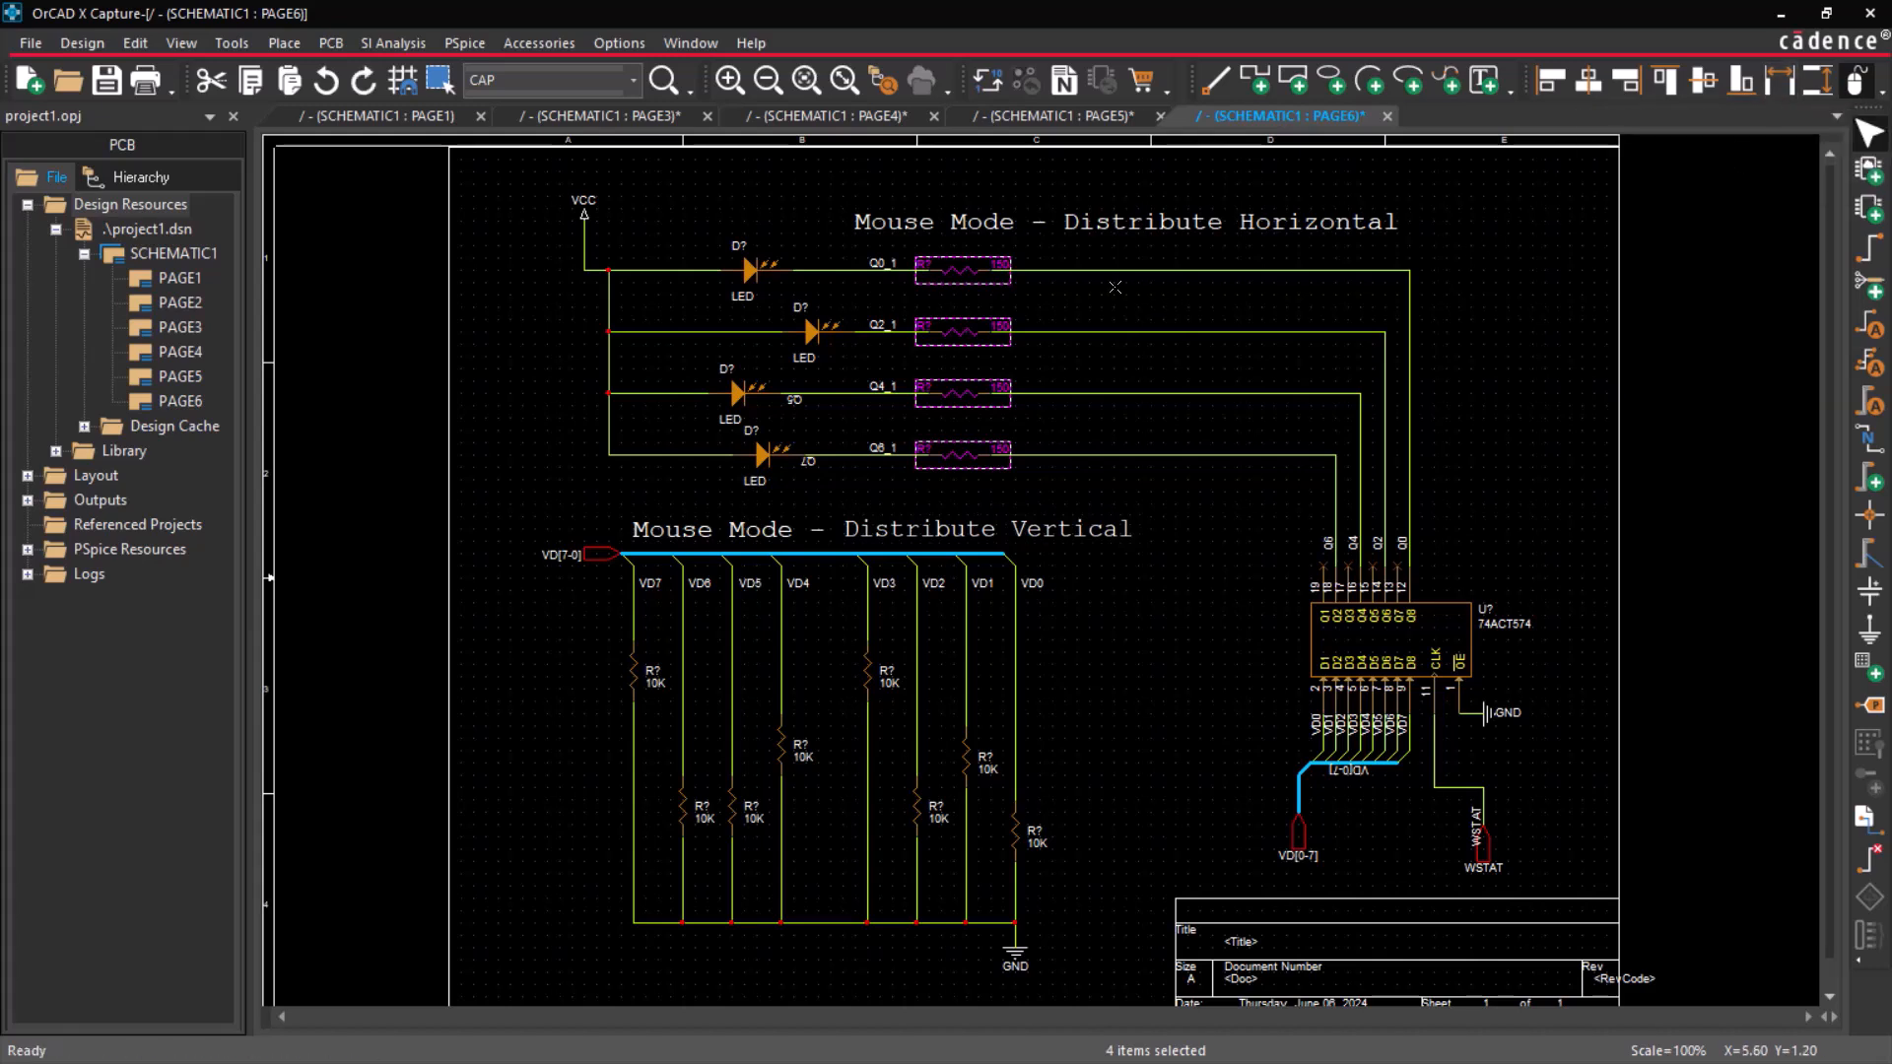
{"action": "left_click", "coordinate": [955, 244]}
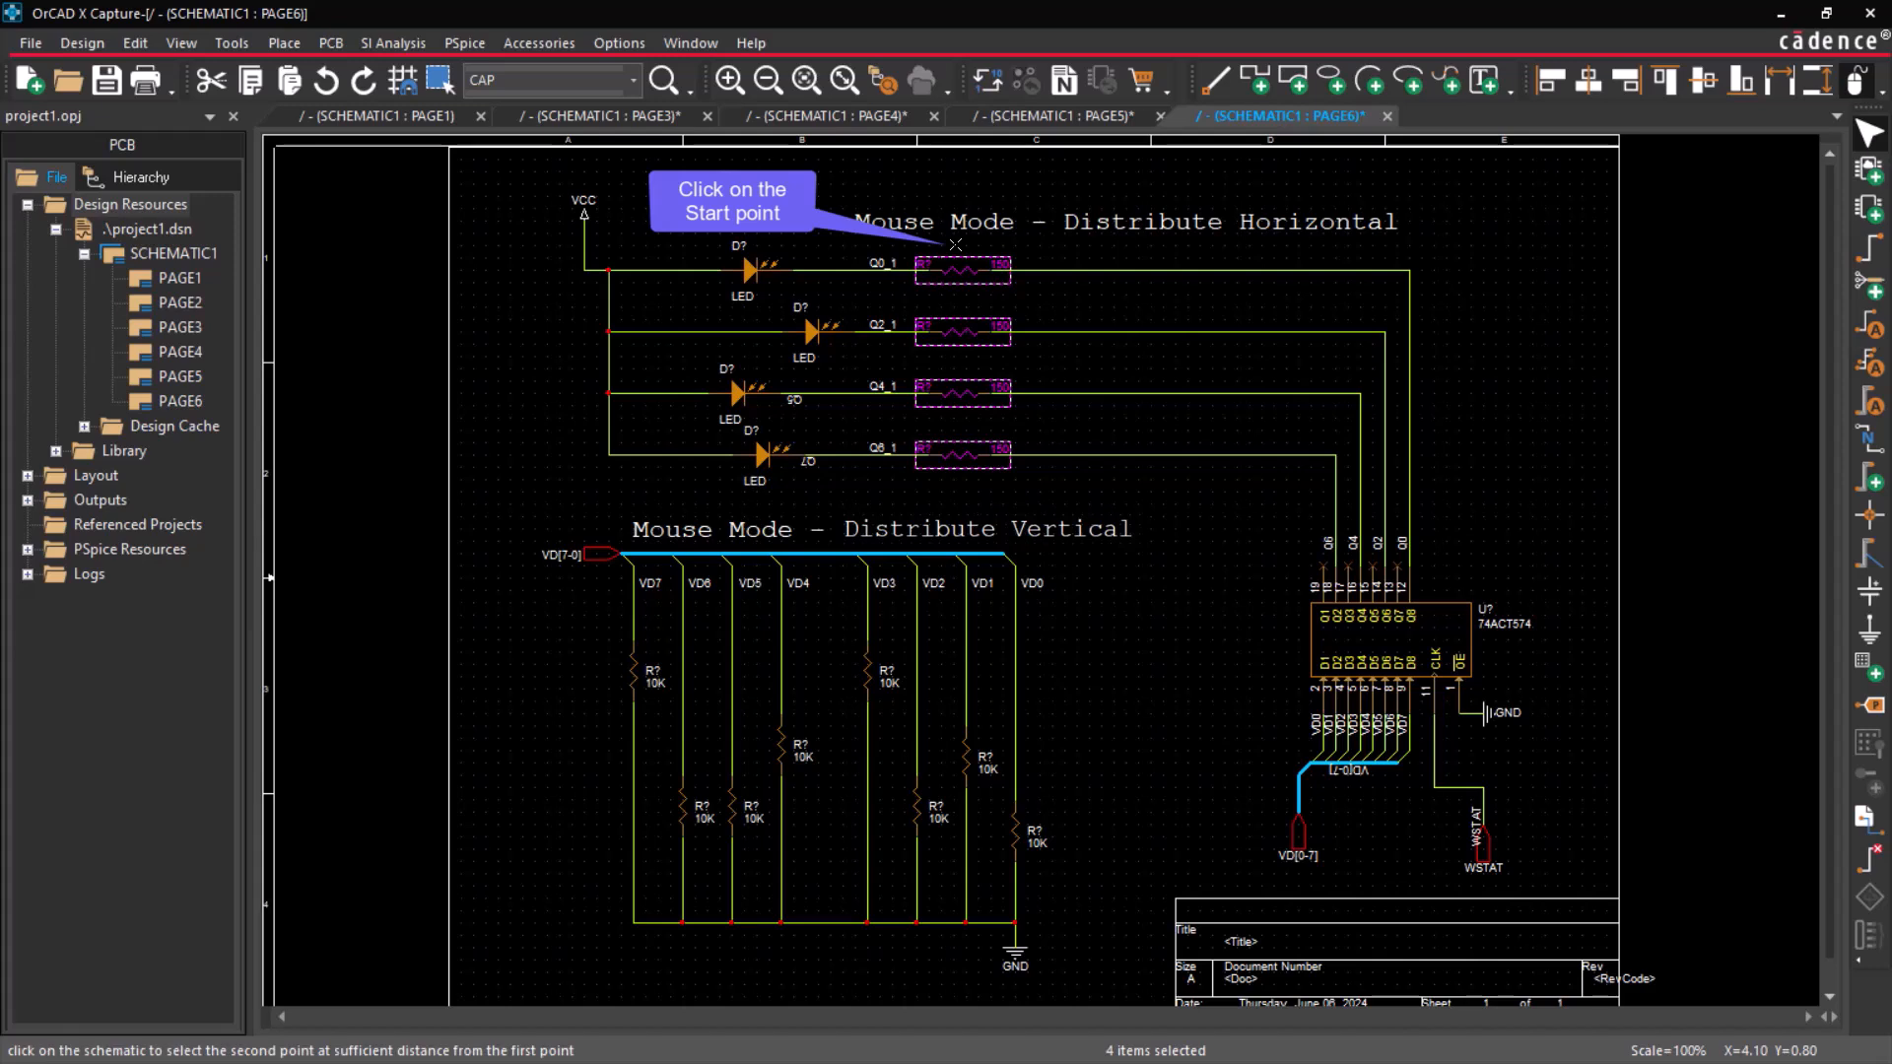
{"action": "left_click", "coordinate": [1315, 470]}
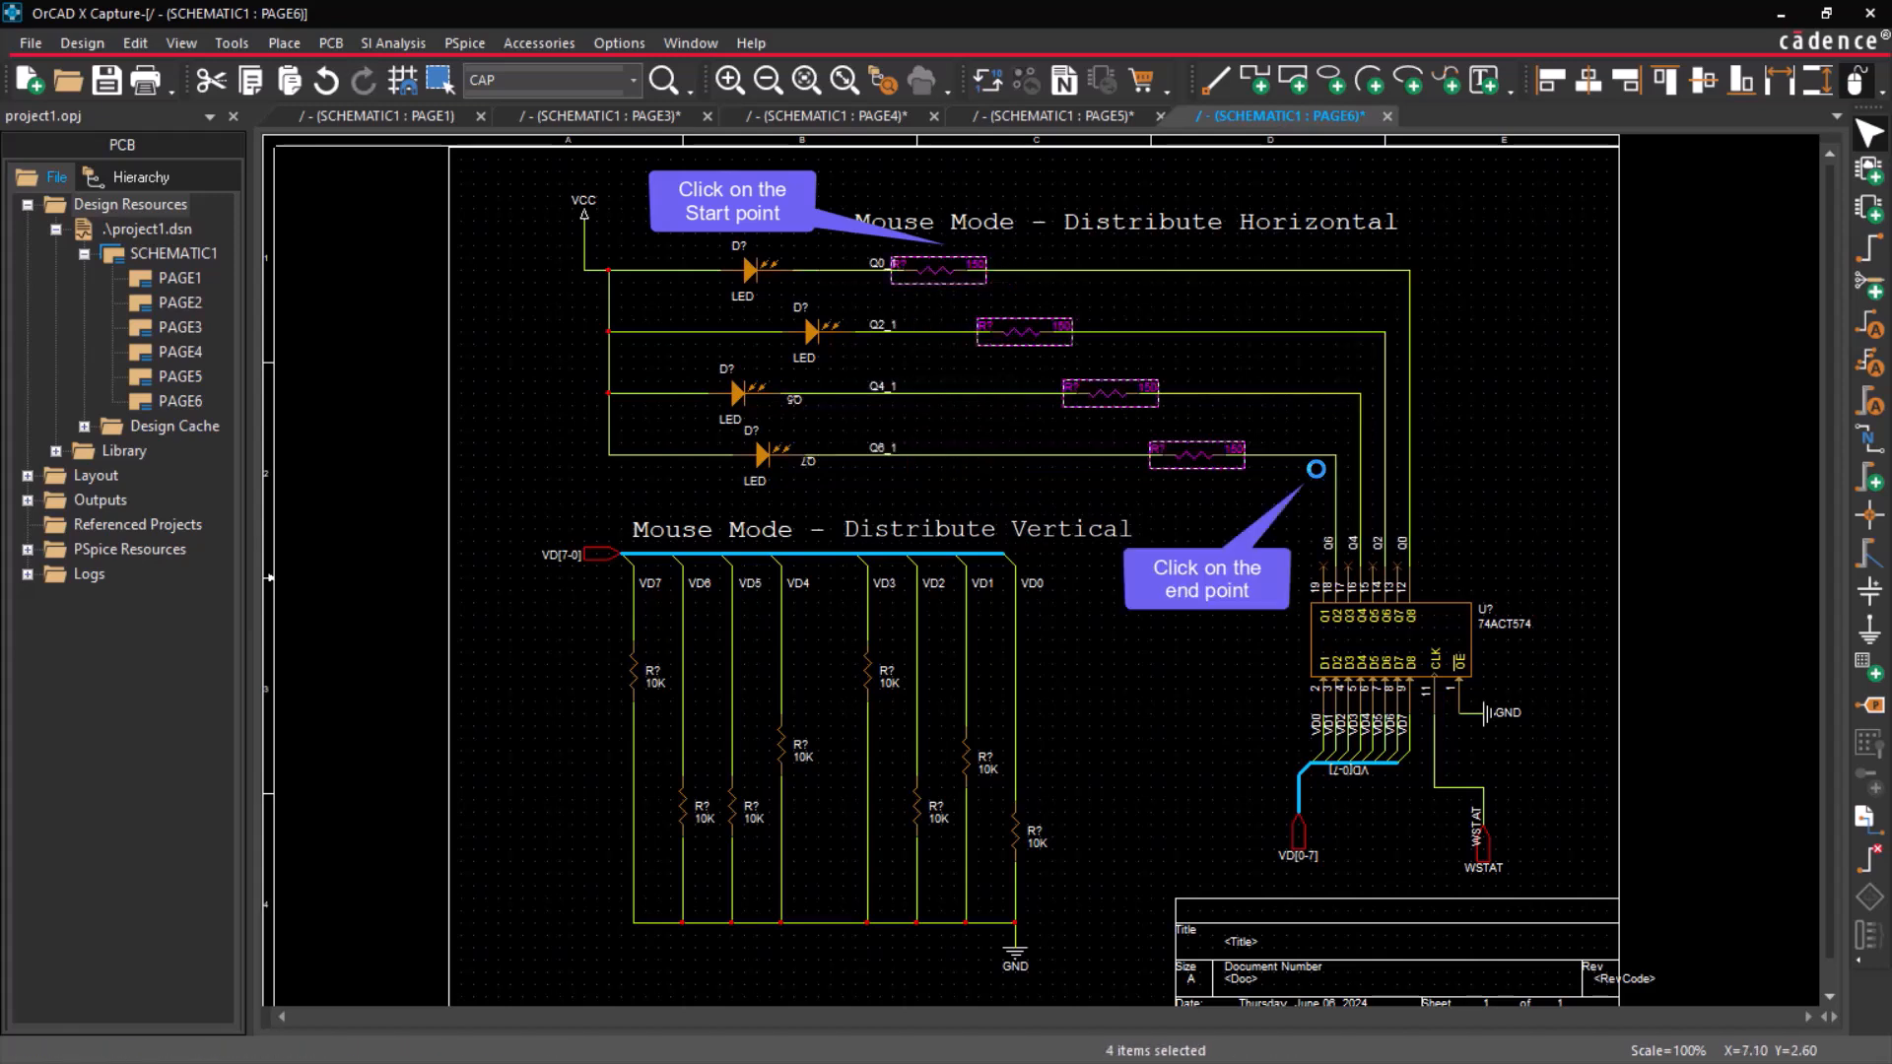
{"action": "left_click", "coordinate": [1245, 529]}
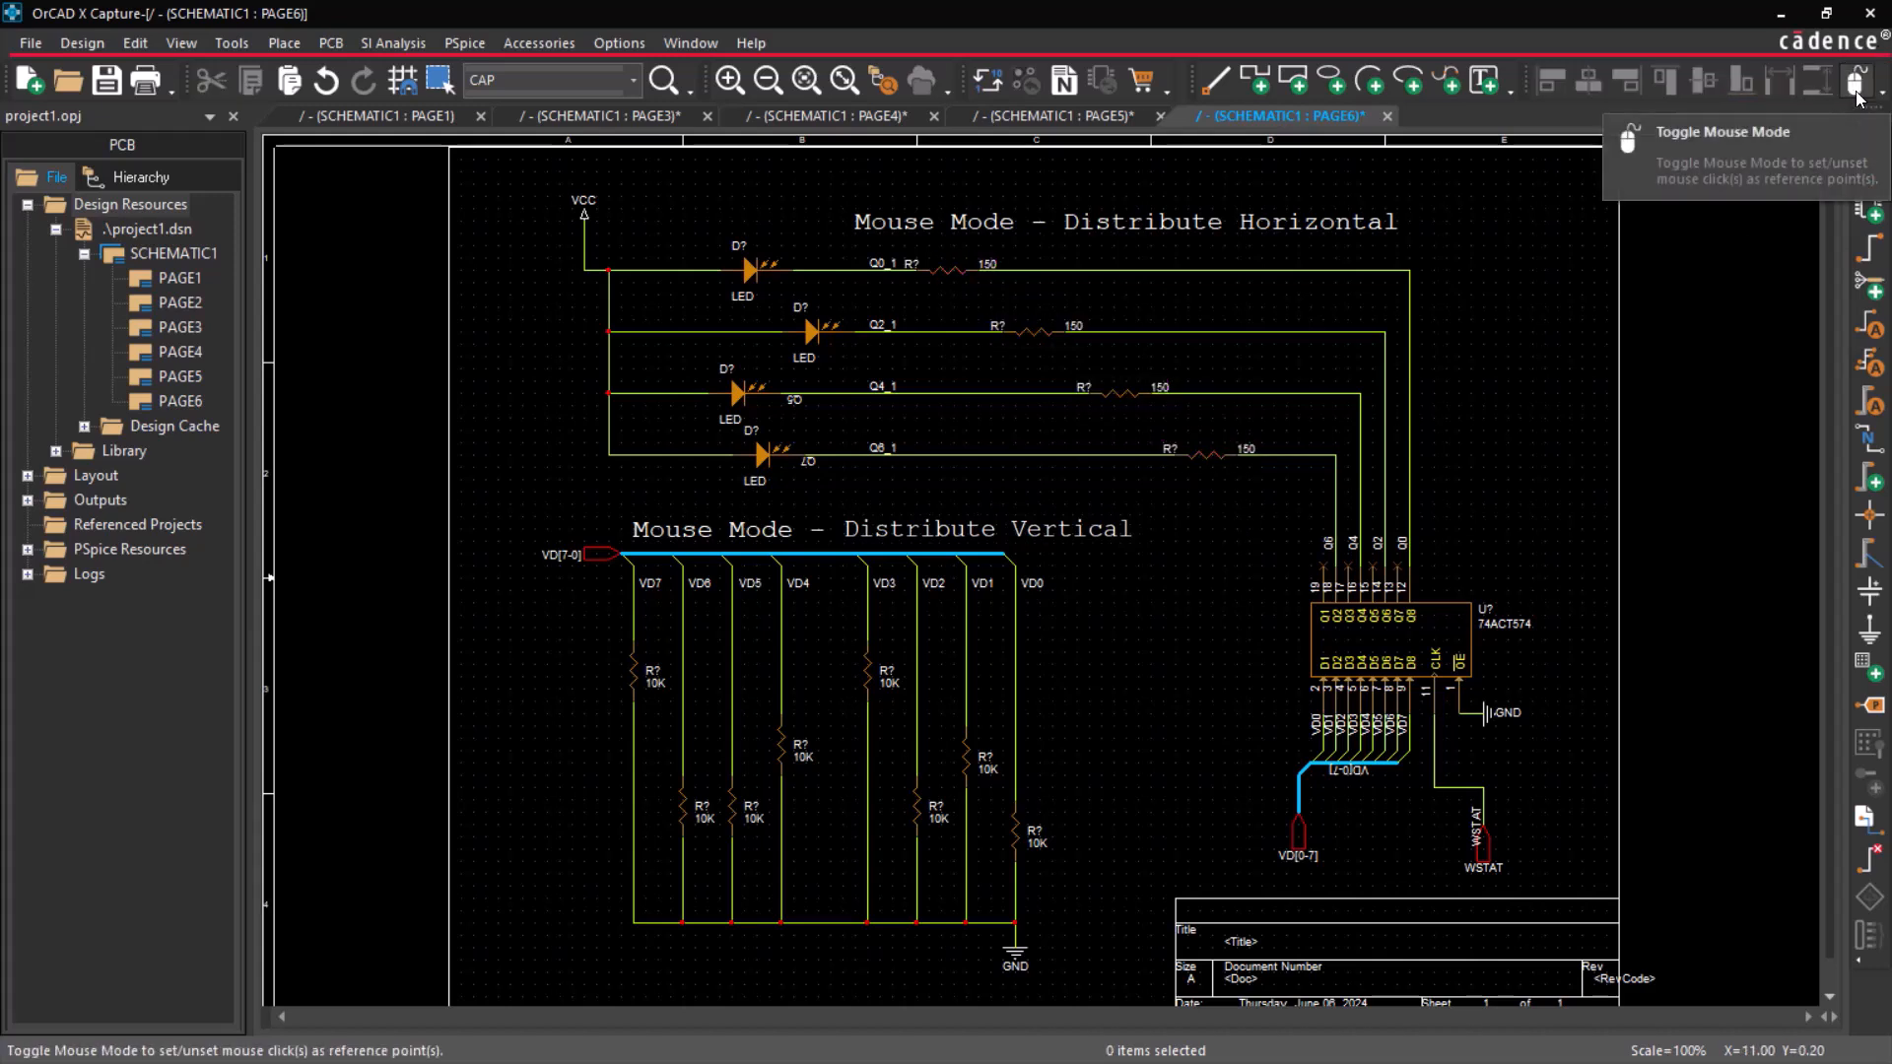
Top-align the eight 10K resistors and, in Mouse Mode, distribute them vertically from beside the VD7 resistor to near the lower end of VD0.
{"action": "left_click_drag", "start_coordinate": [565, 608], "coordinate": [1083, 892]}
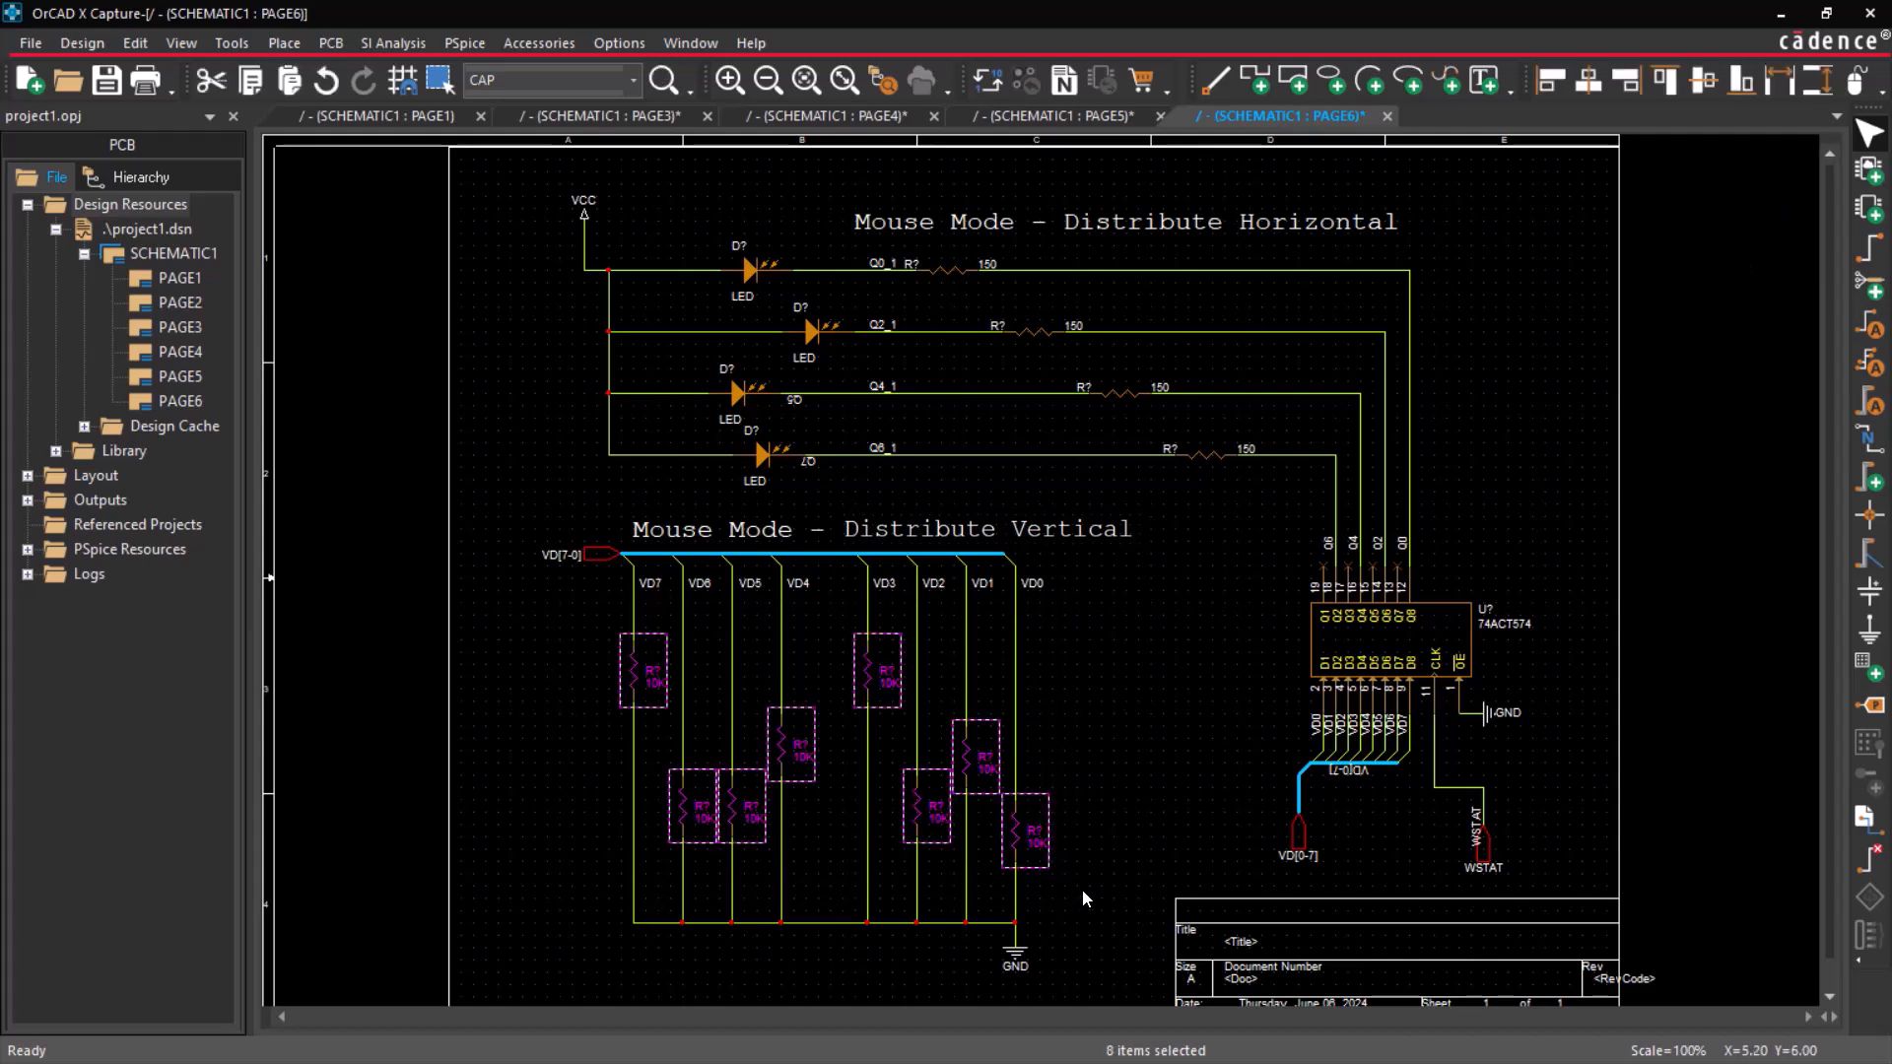
{"action": "left_click", "coordinate": [1665, 84]}
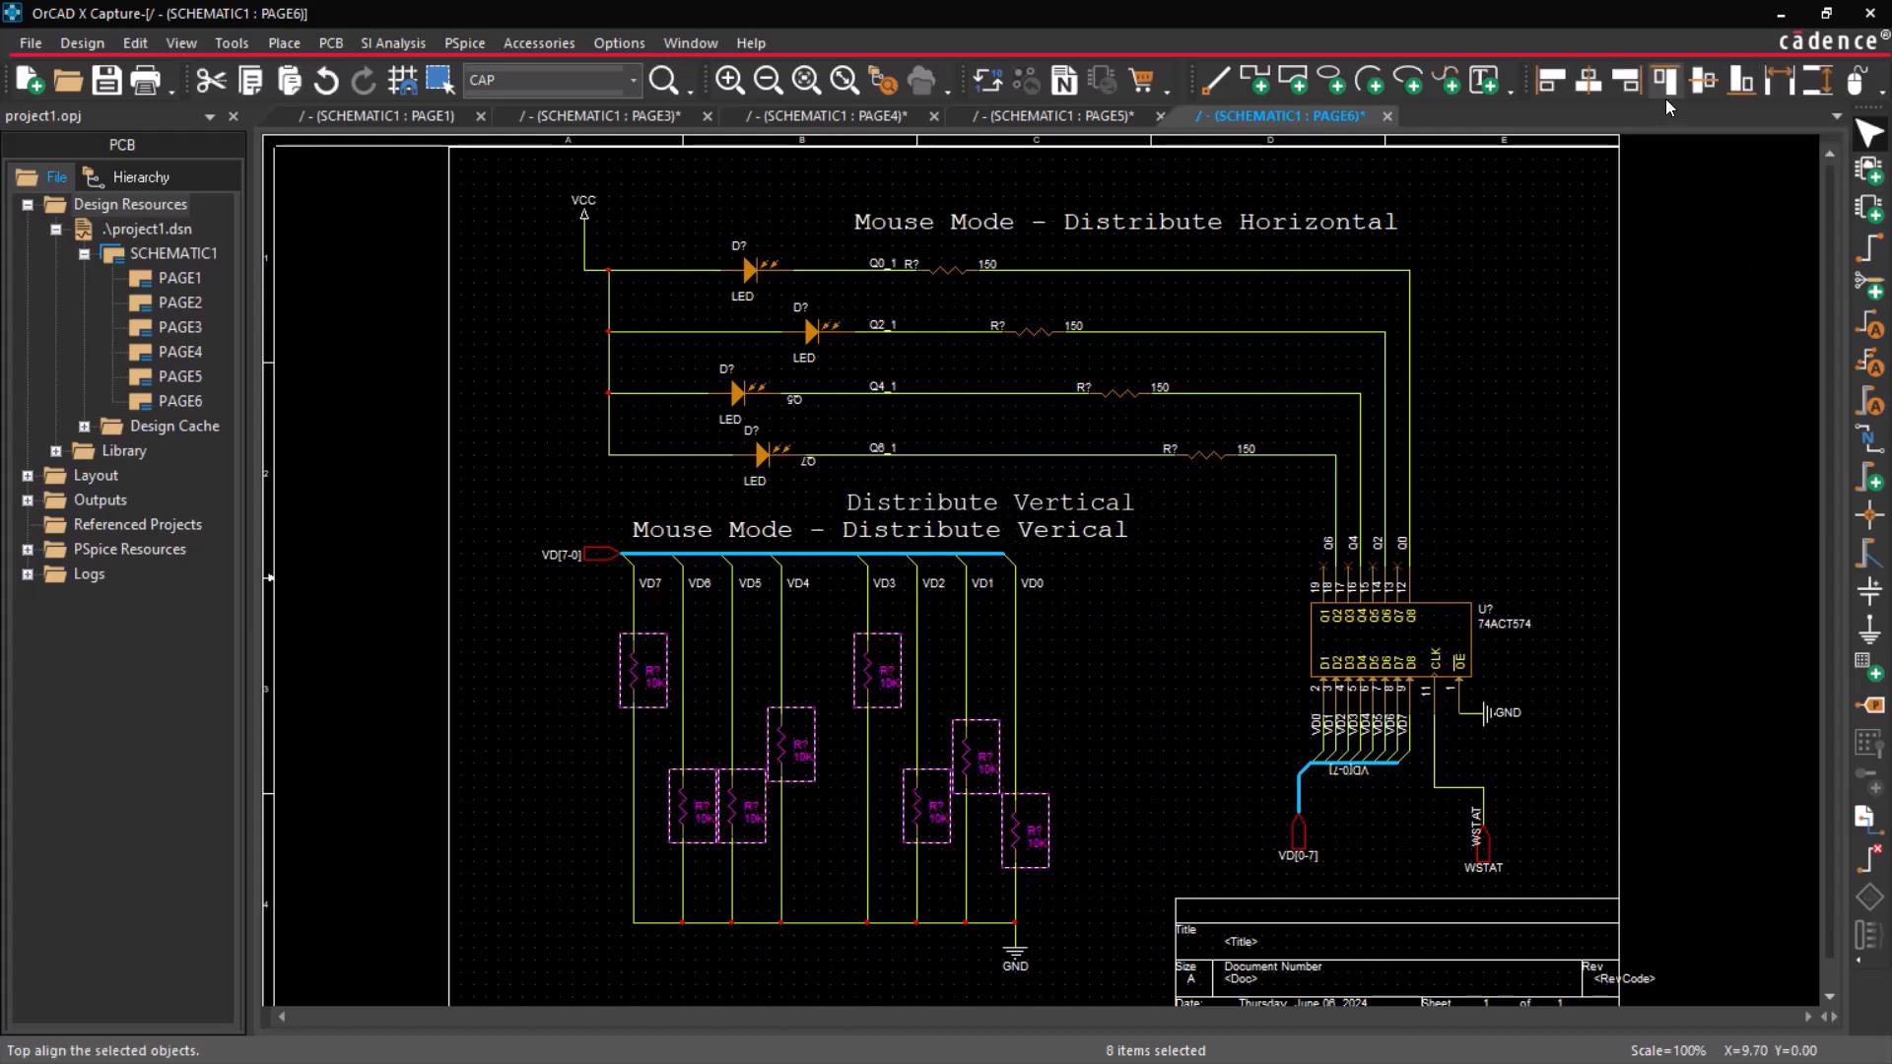
{"action": "left_click", "coordinate": [1824, 91]}
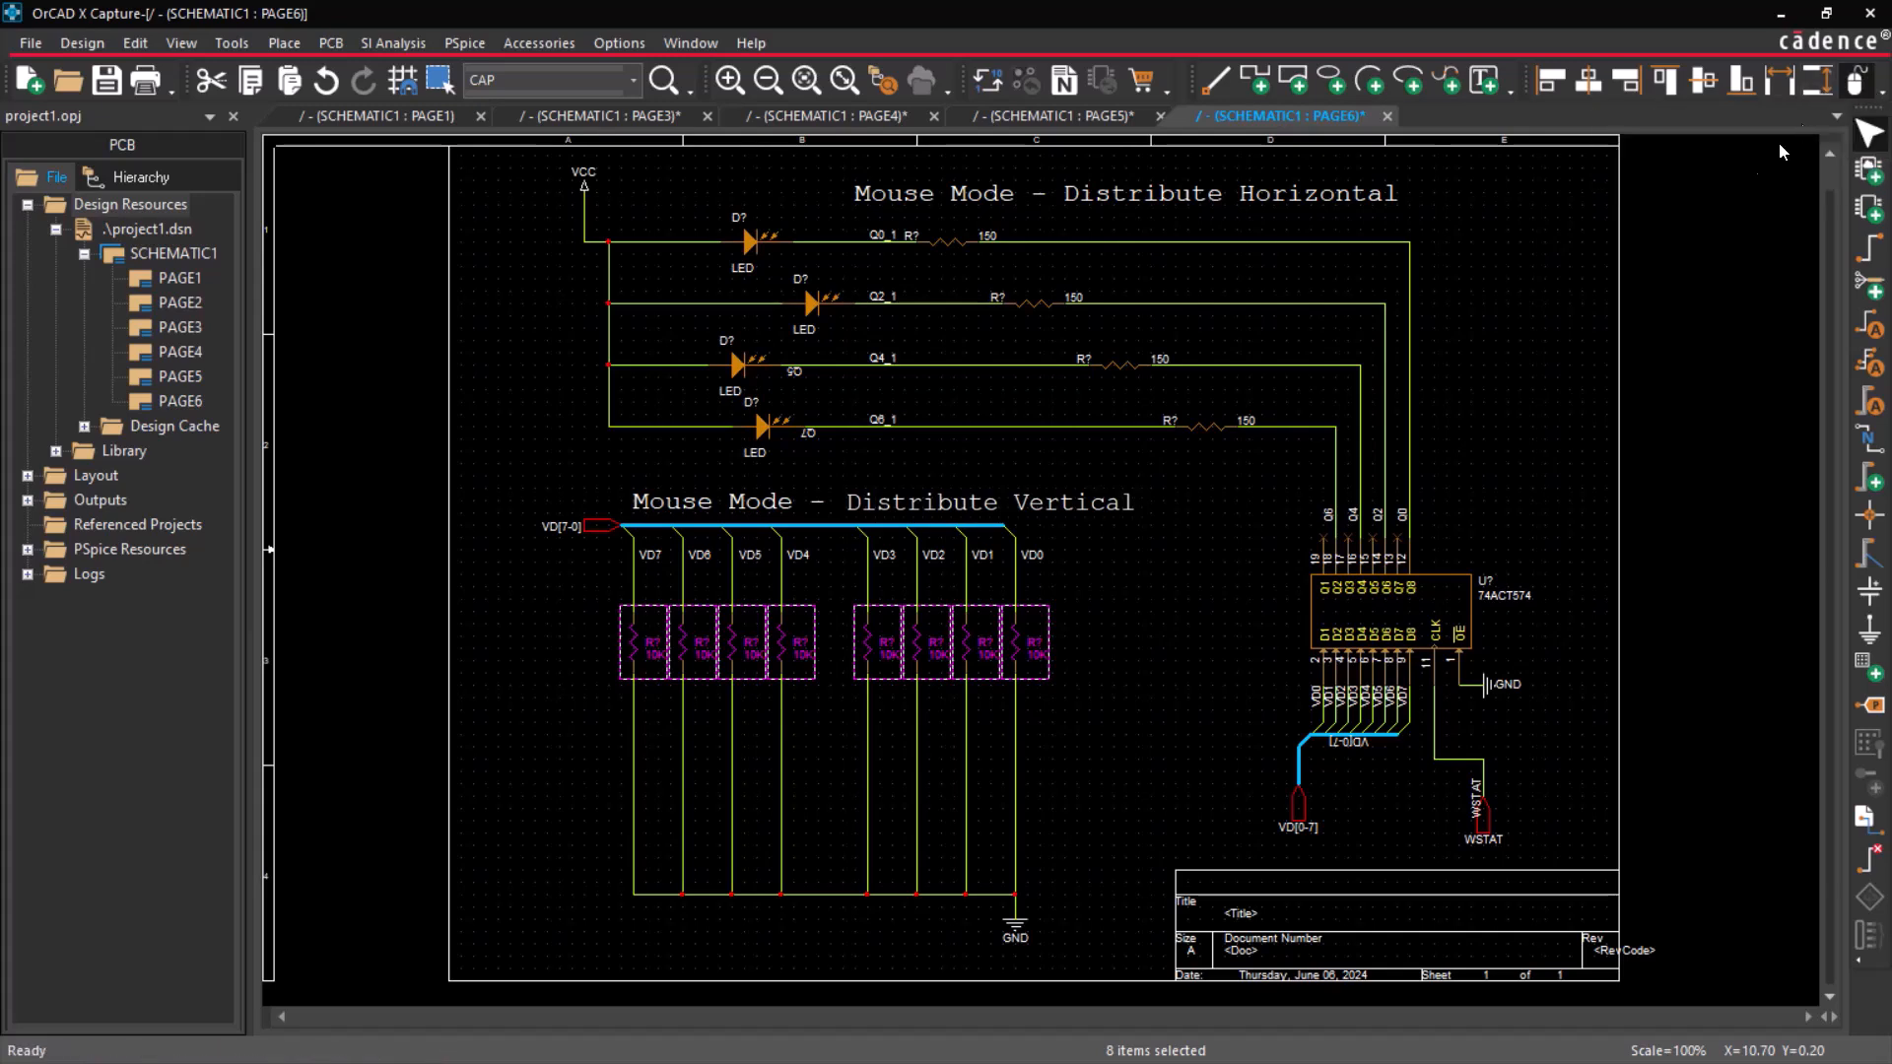
{"action": "left_click", "coordinate": [603, 610]}
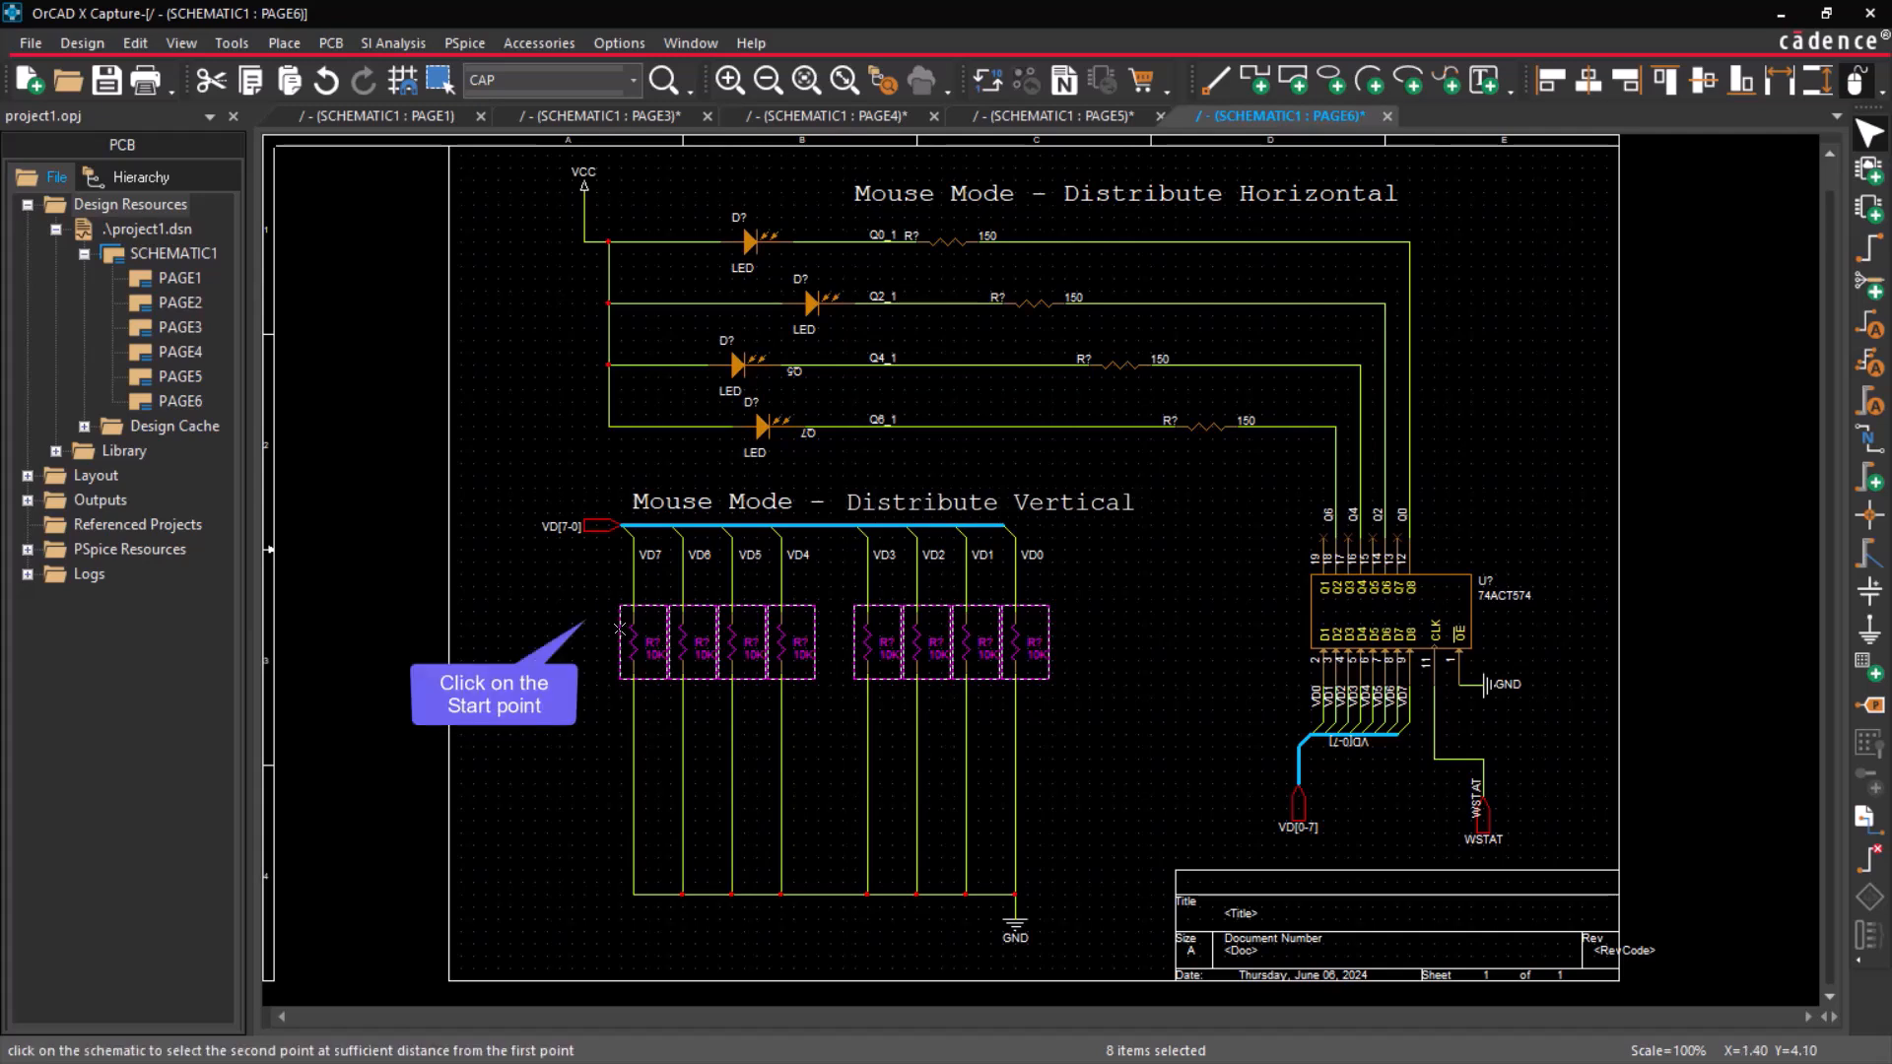
{"action": "left_click", "coordinate": [1034, 874]}
{"action": "left_click_drag", "start_coordinate": [1016, 769], "coordinate": [1016, 812]}
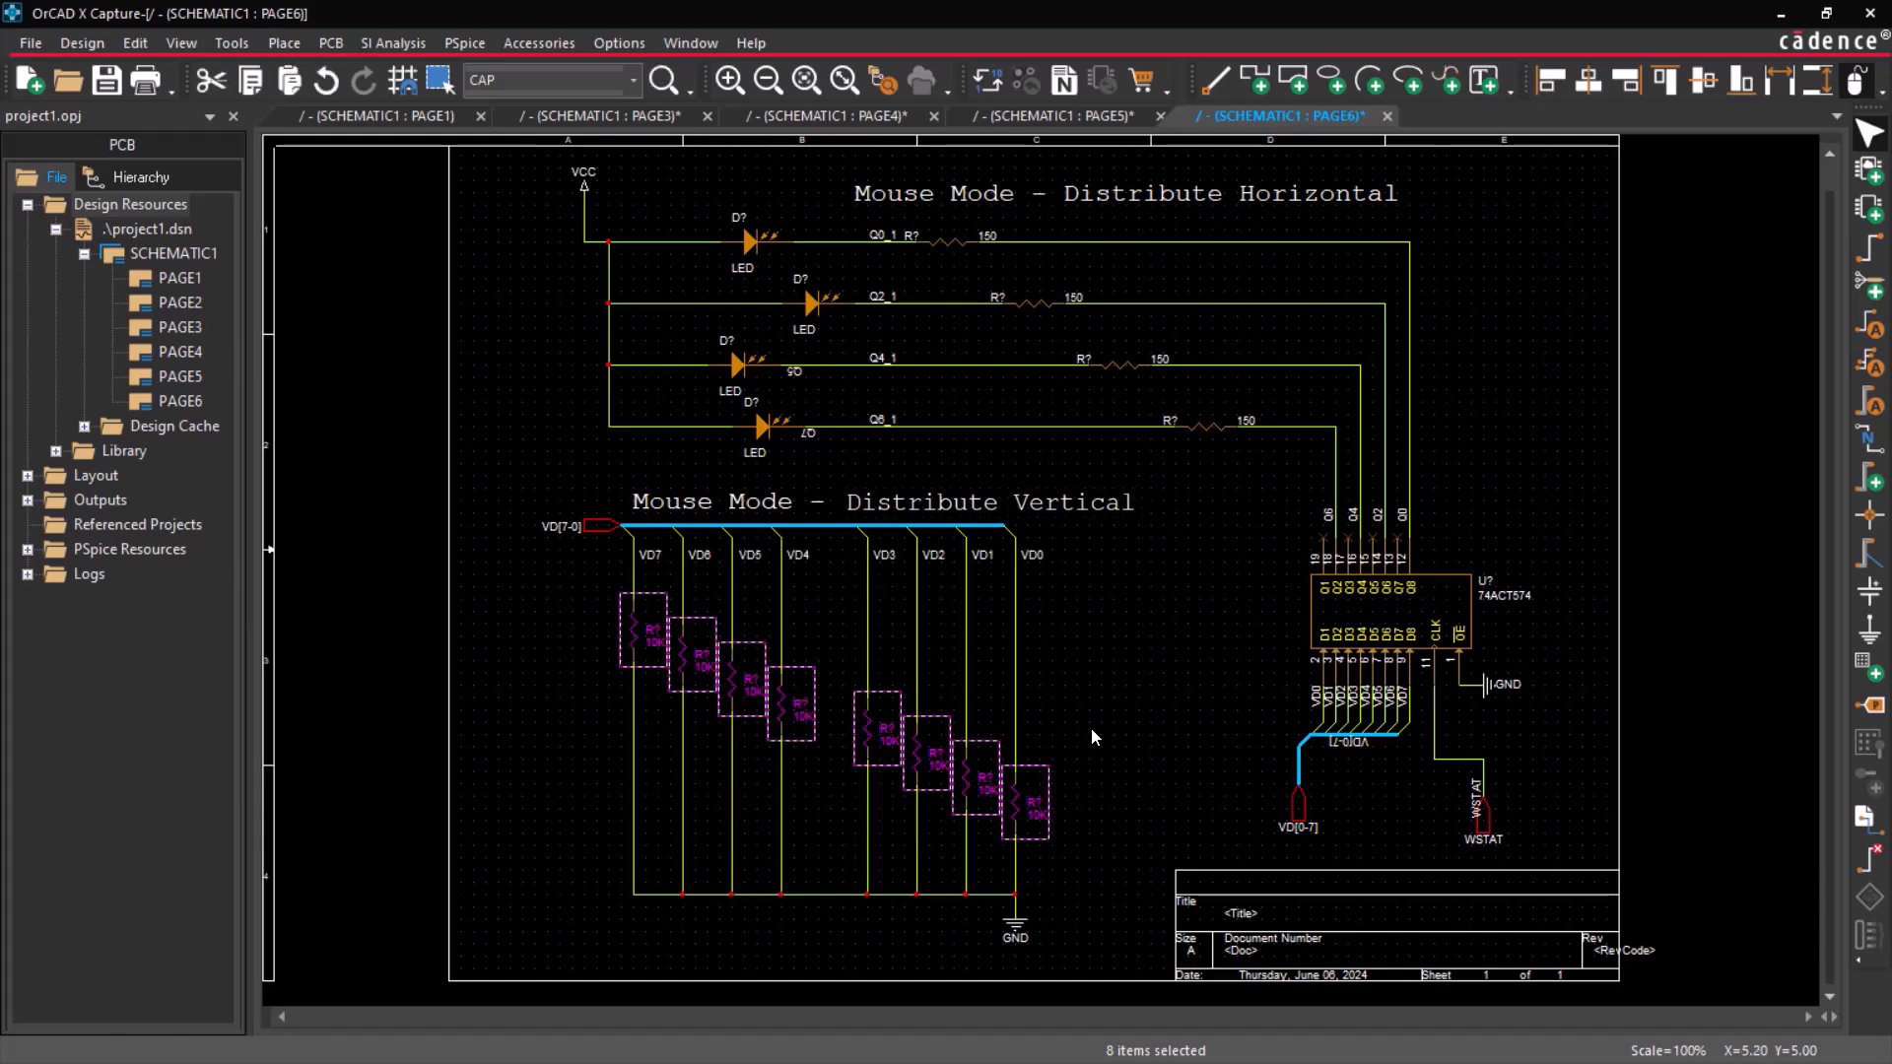
{"action": "left_click", "coordinate": [1091, 727]}
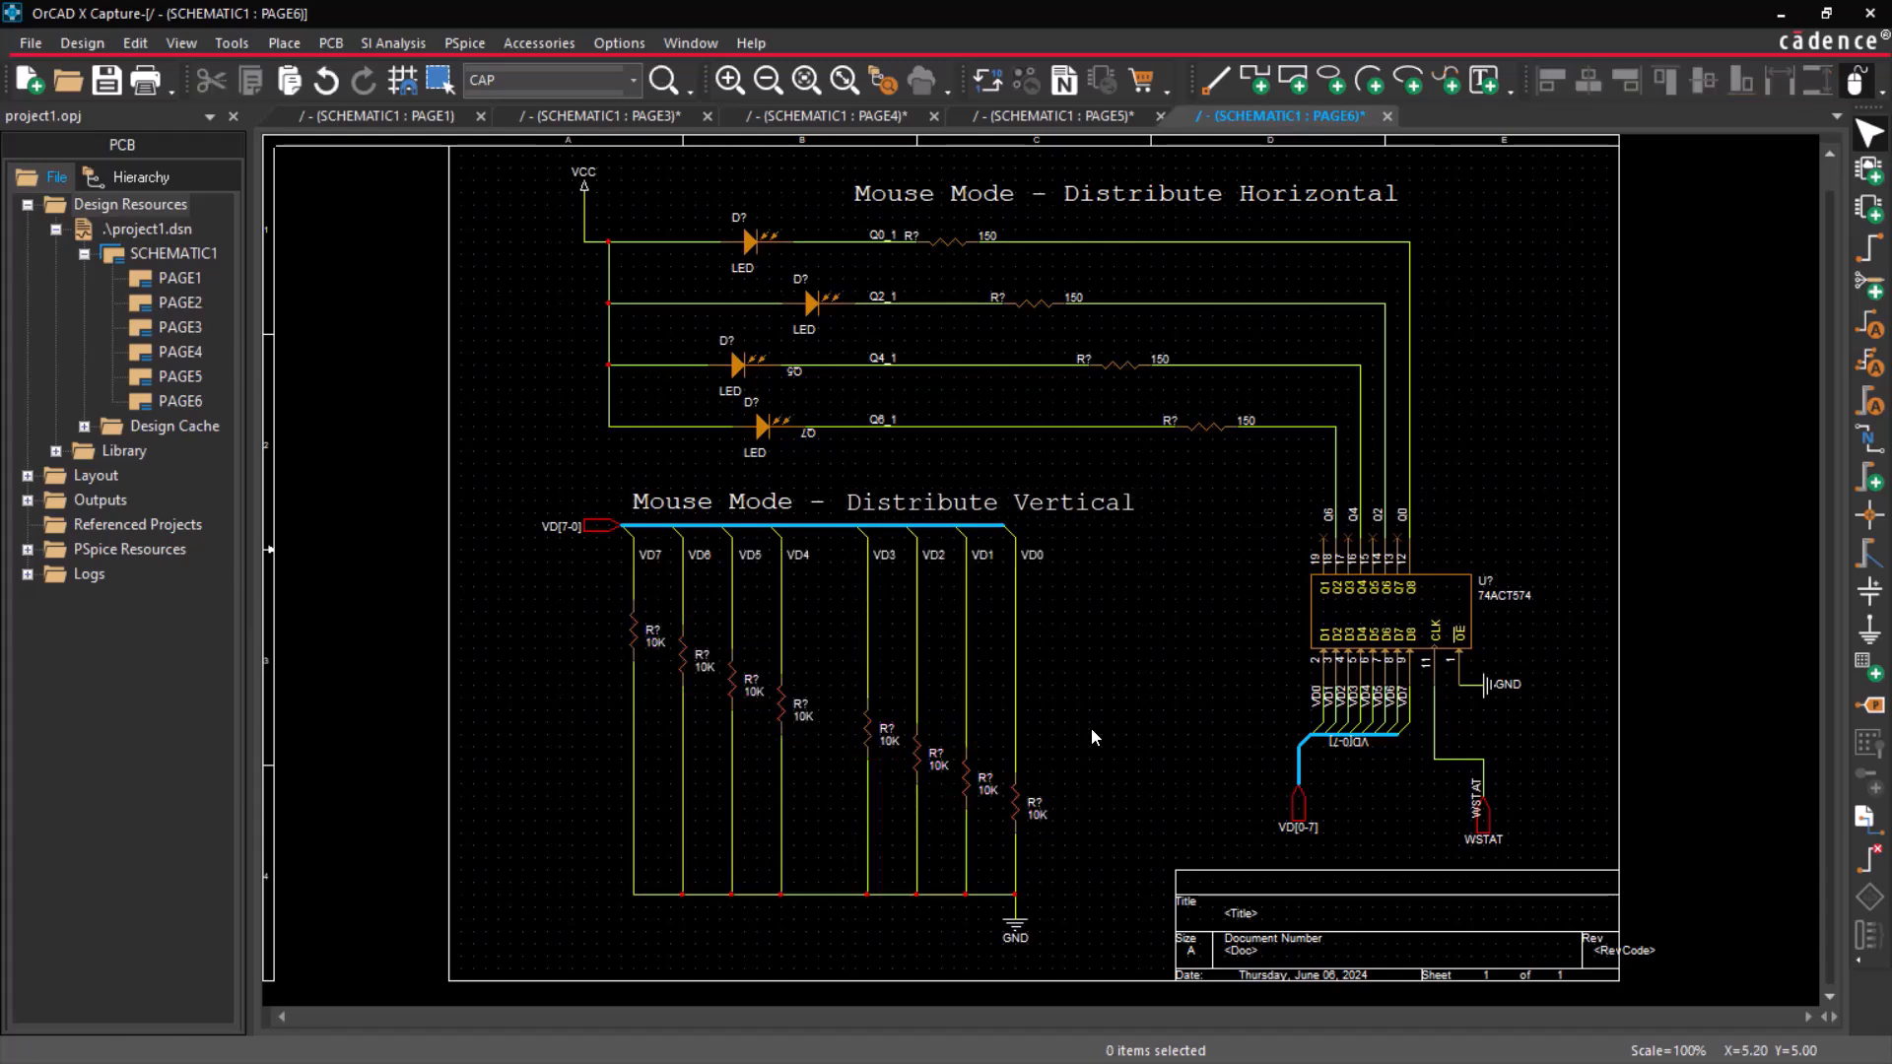